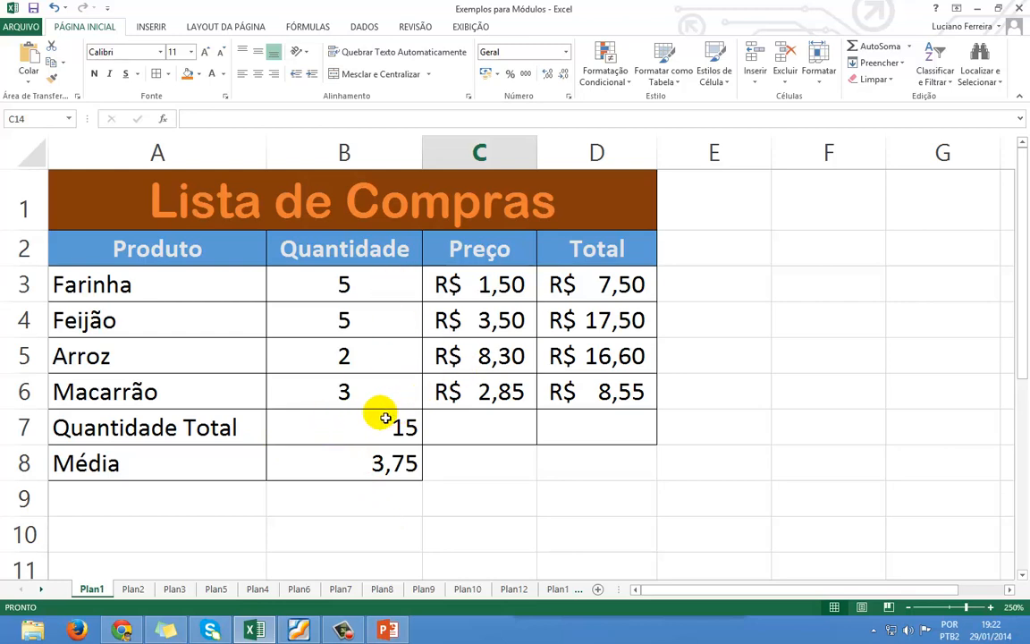
Review the Plan1 total and average formulas in B7 and B8, then go to Plan7.
click(387, 420)
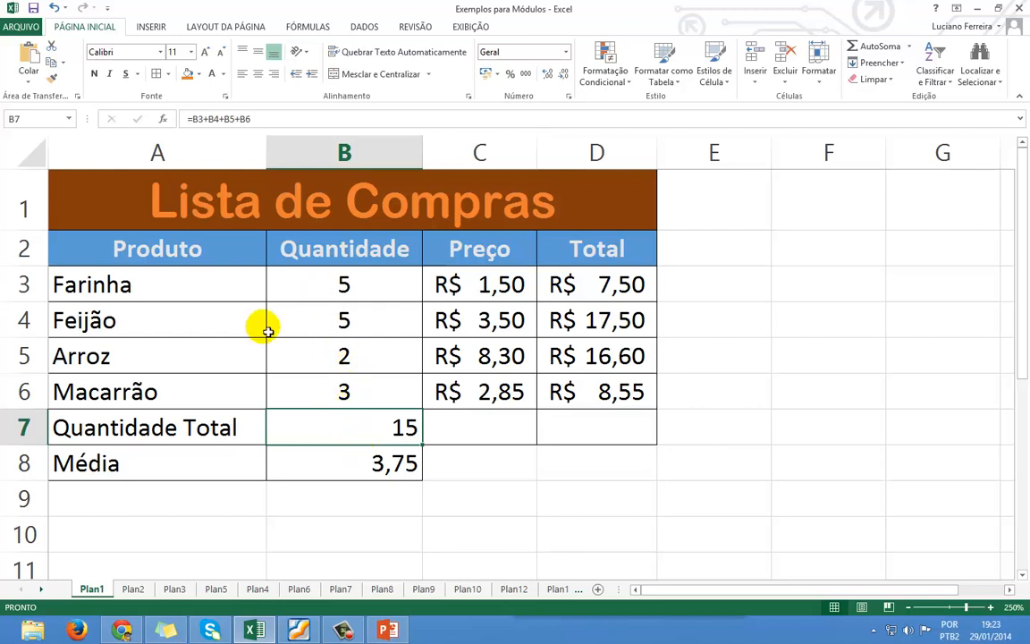
click(358, 466)
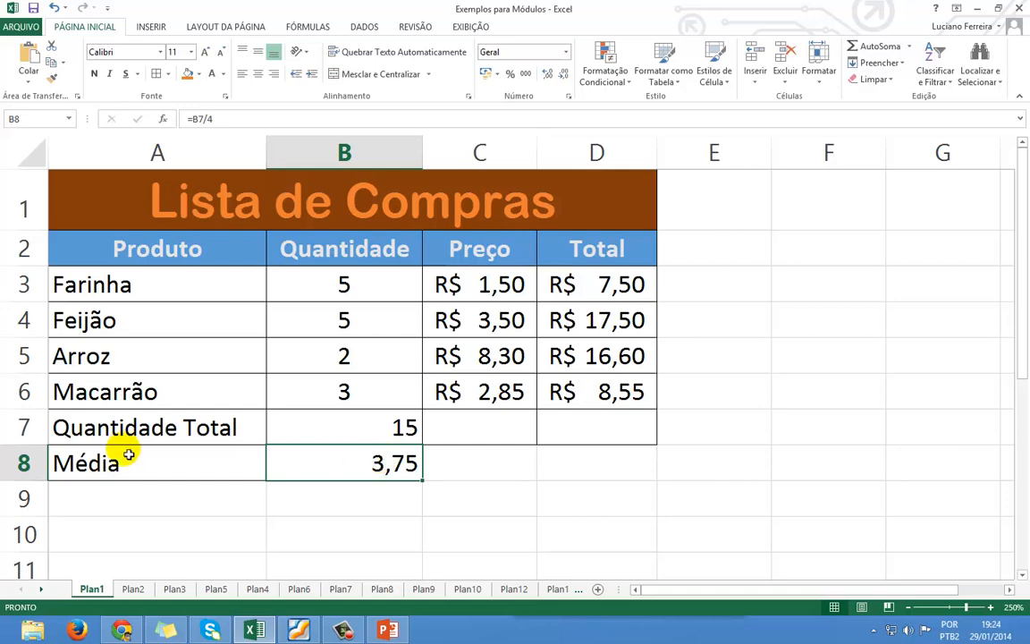
click(351, 590)
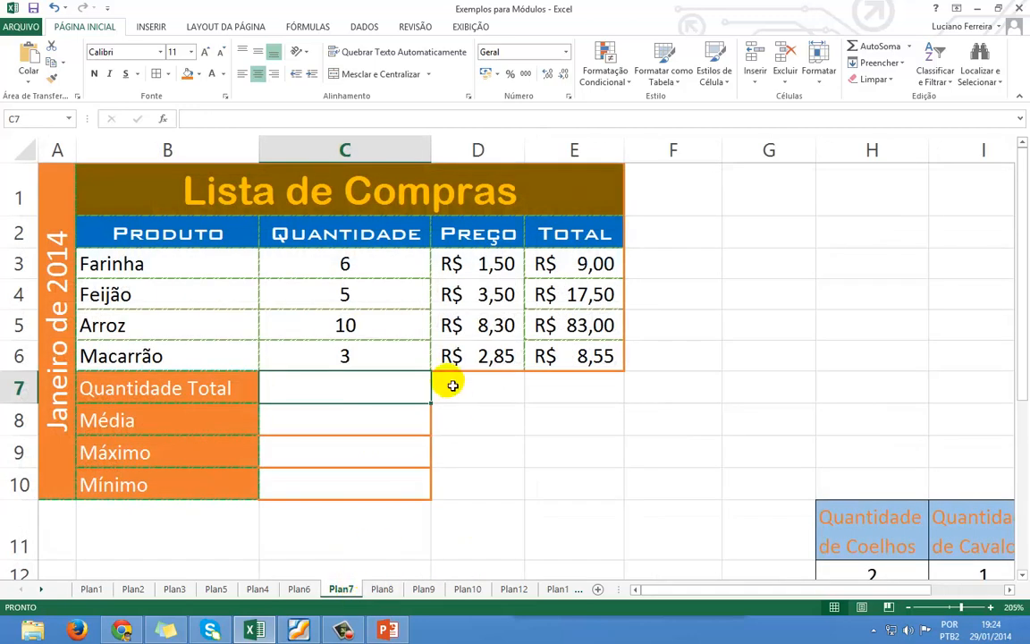
Begin a formula with = in Plan7's Quantidade Total cell C7.
click(415, 392)
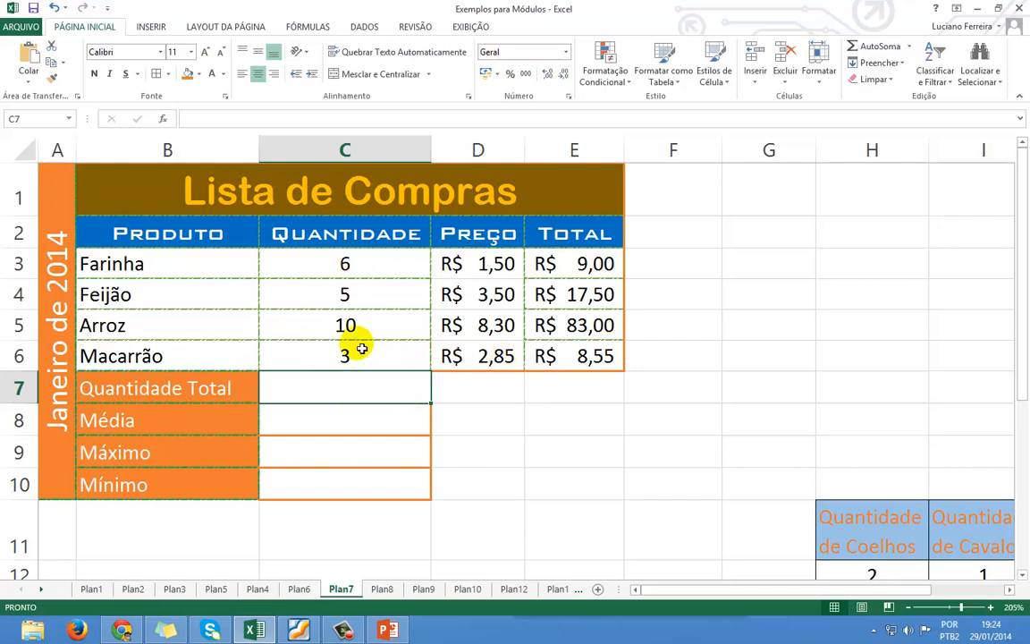
click(367, 394)
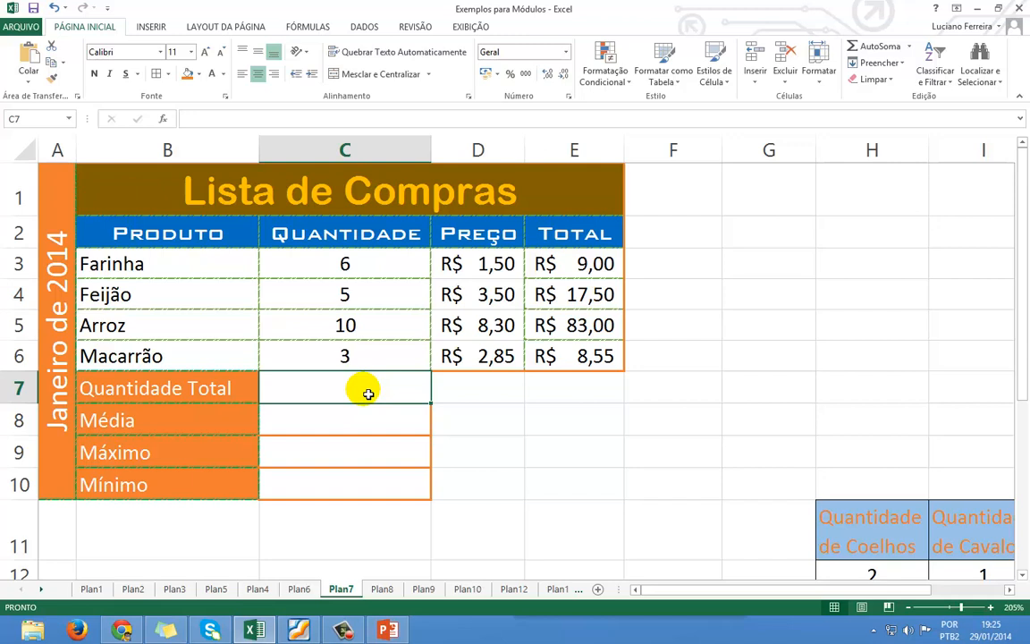
text(=)
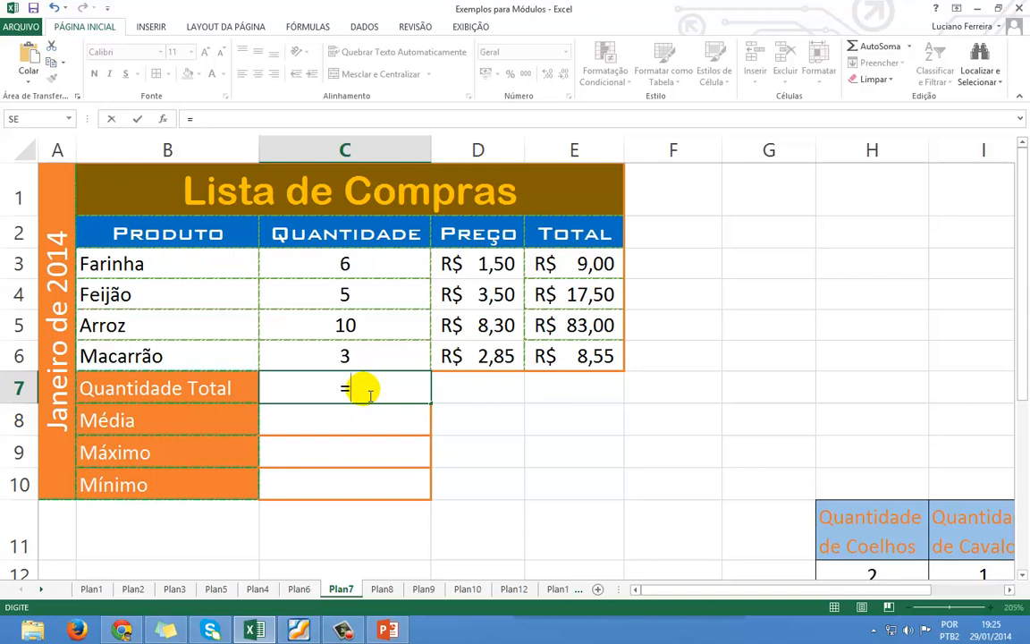
Insert the SOMA function from autocomplete so C7 reads =SOMA(.
text(SOMA)
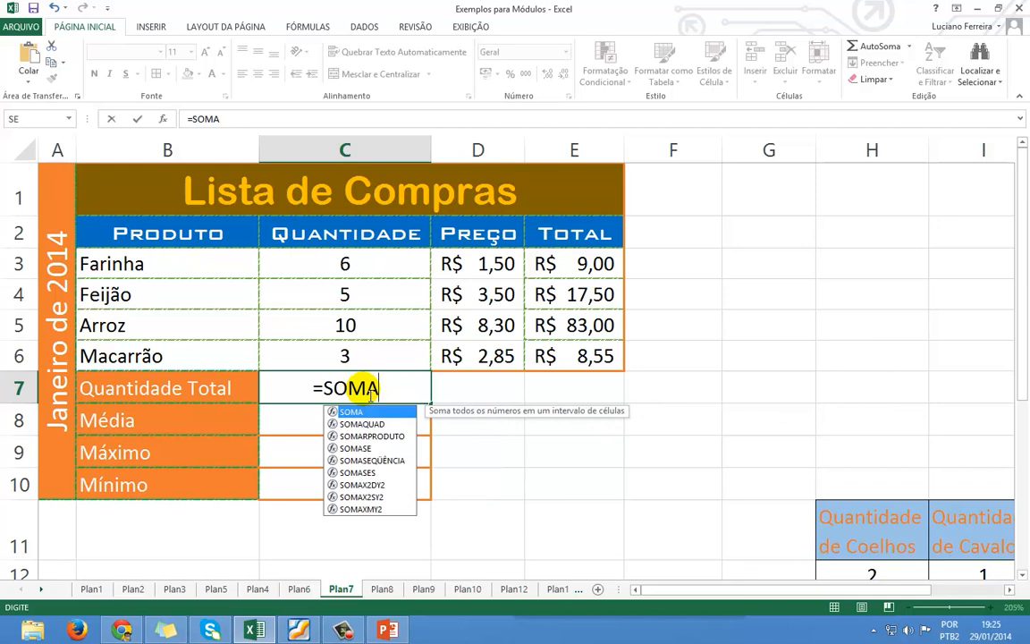
key(BackSpace)
key(BackSpace)
key(BackSpace)
key(BackSpace)
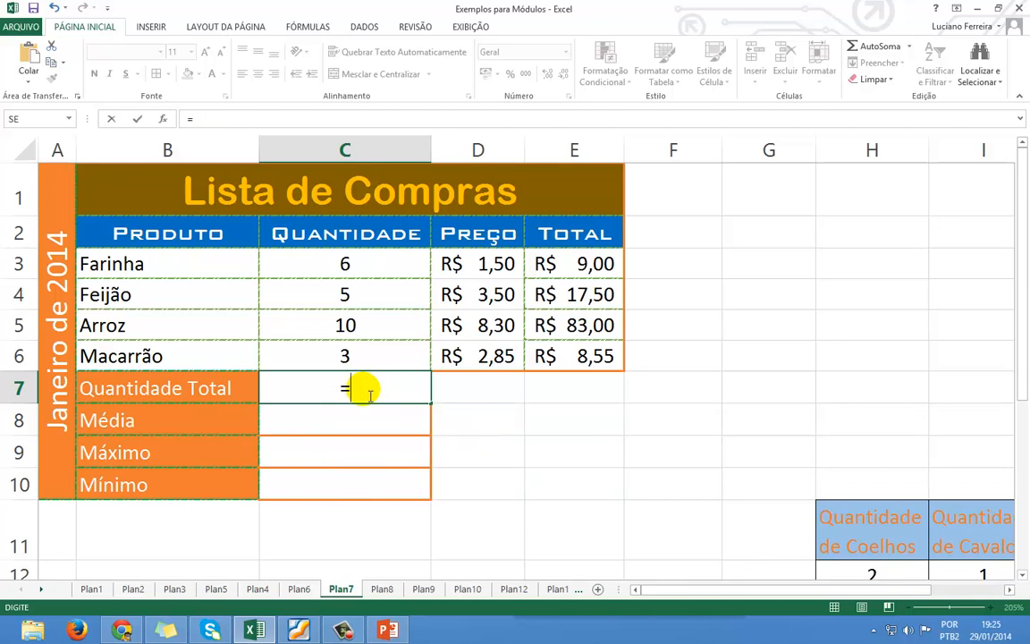
text(SO)
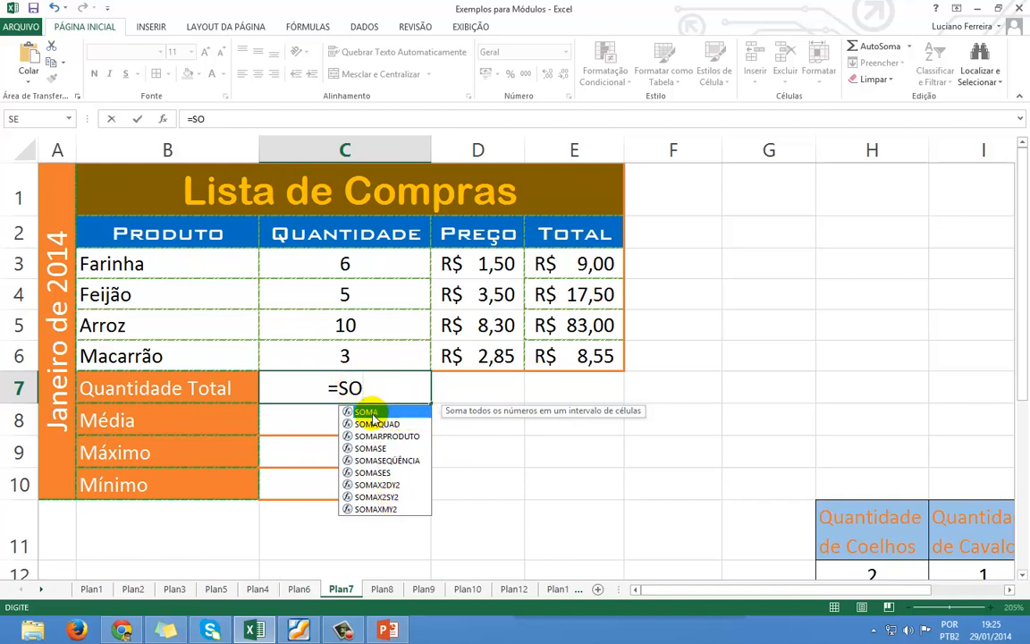
double_click(422, 412)
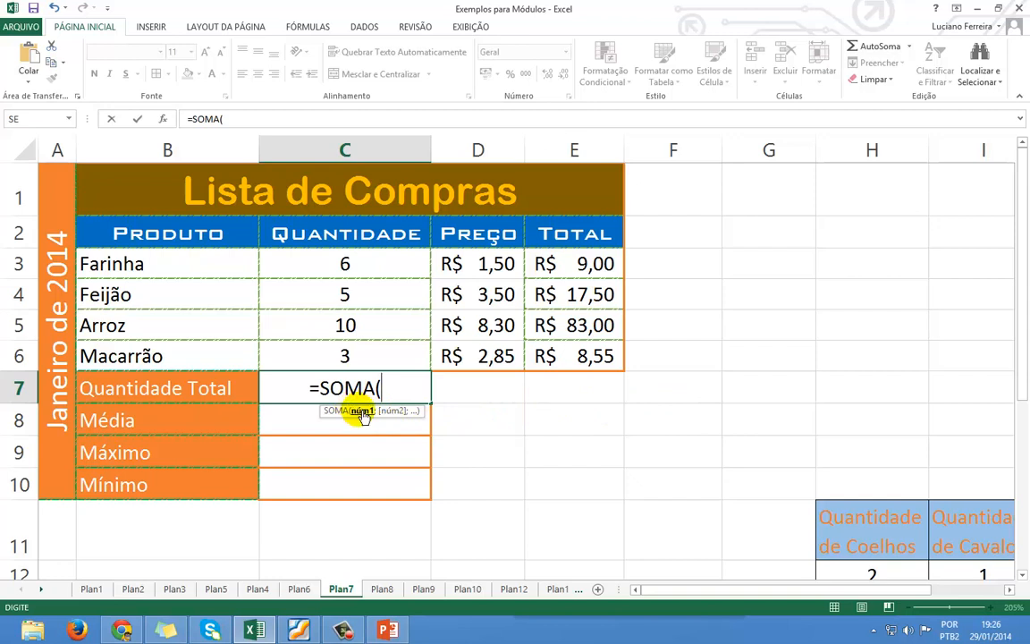
Build =SOMA(C3;C4;C5;C6) in C7, then trim it back and commit, showing 6.
click(345, 263)
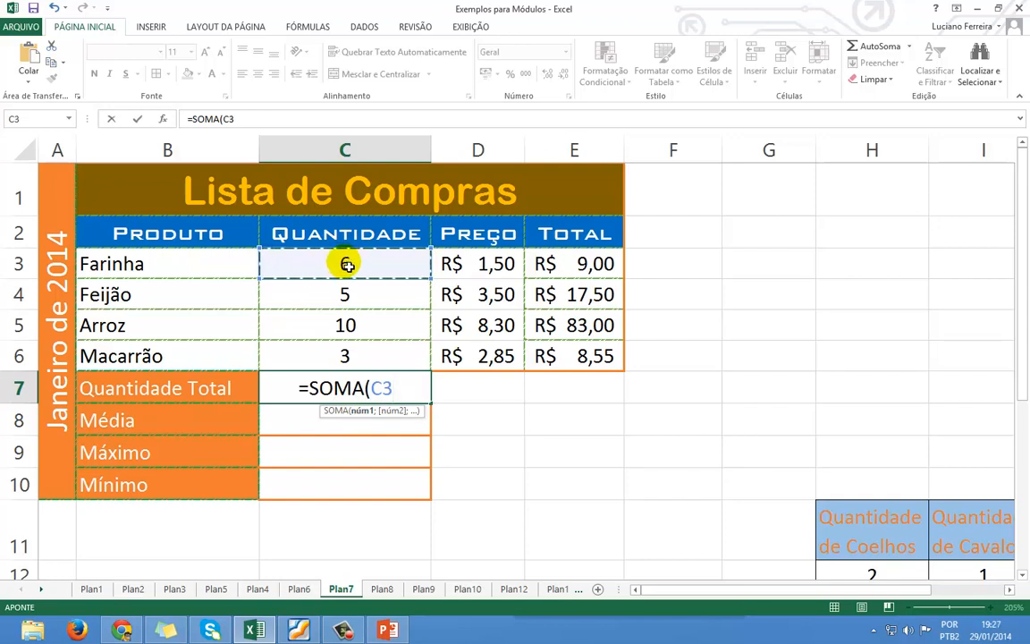
text(;)
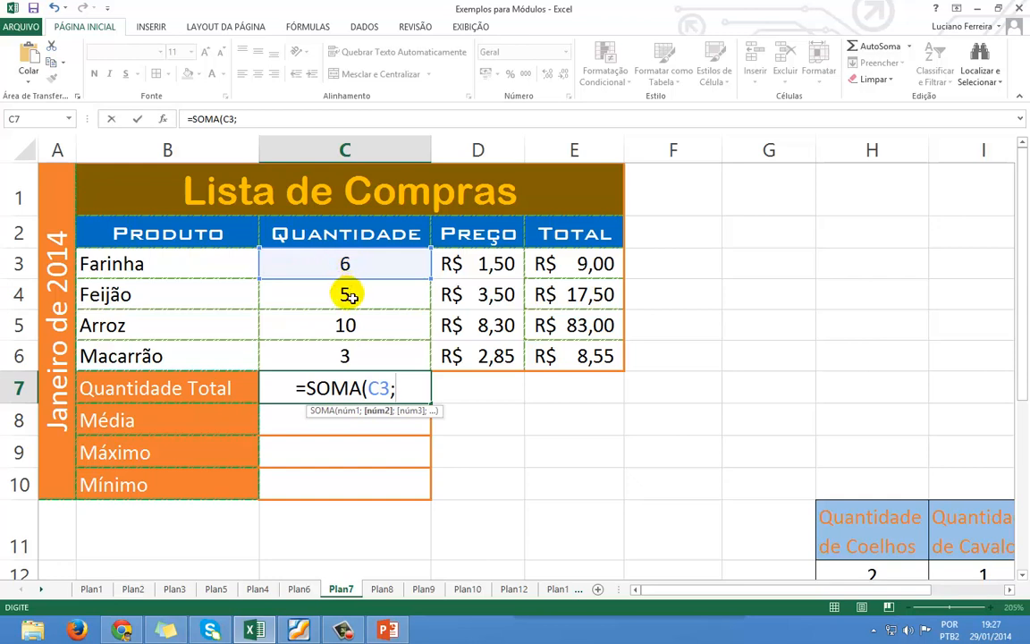
click(350, 296)
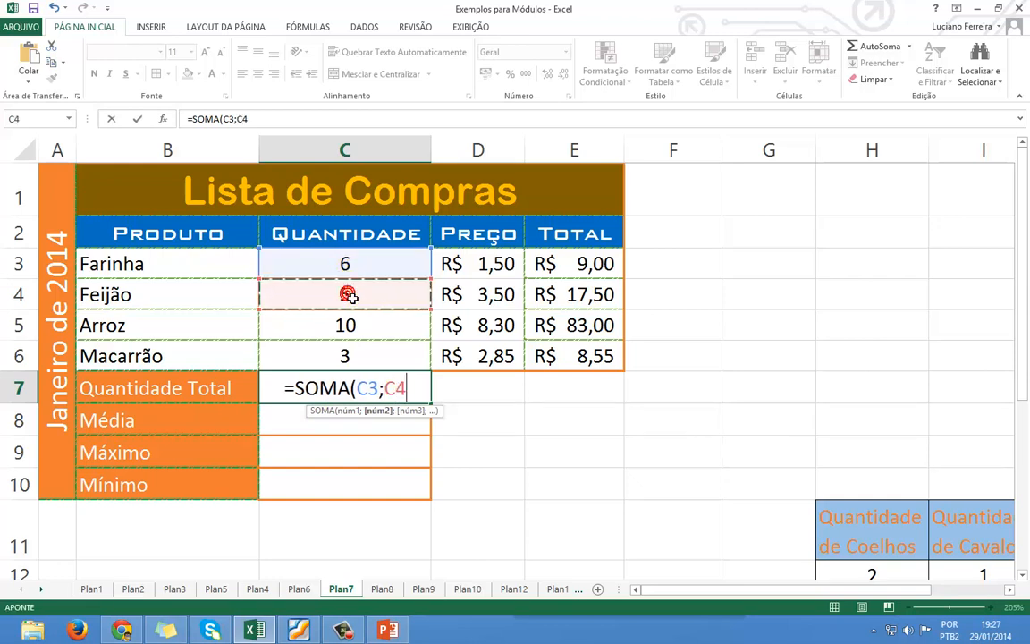
text(;)
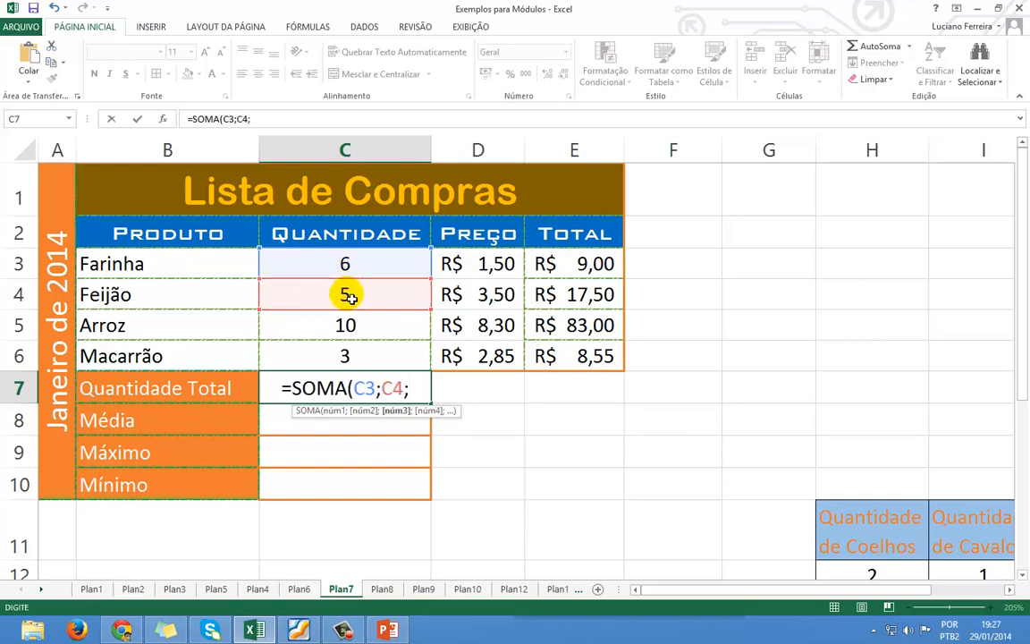
click(346, 326)
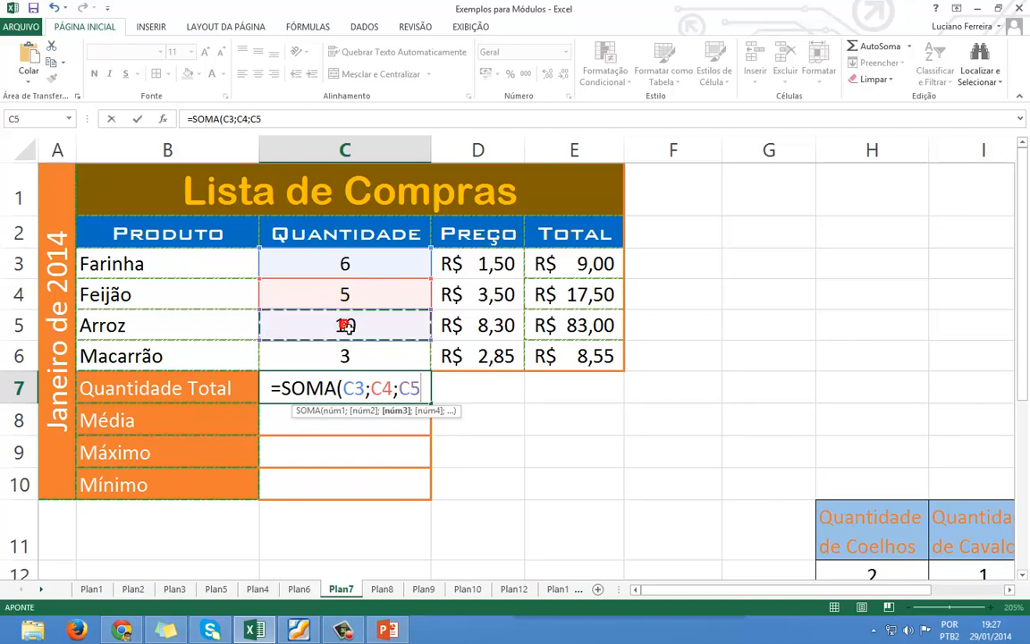
text(;)
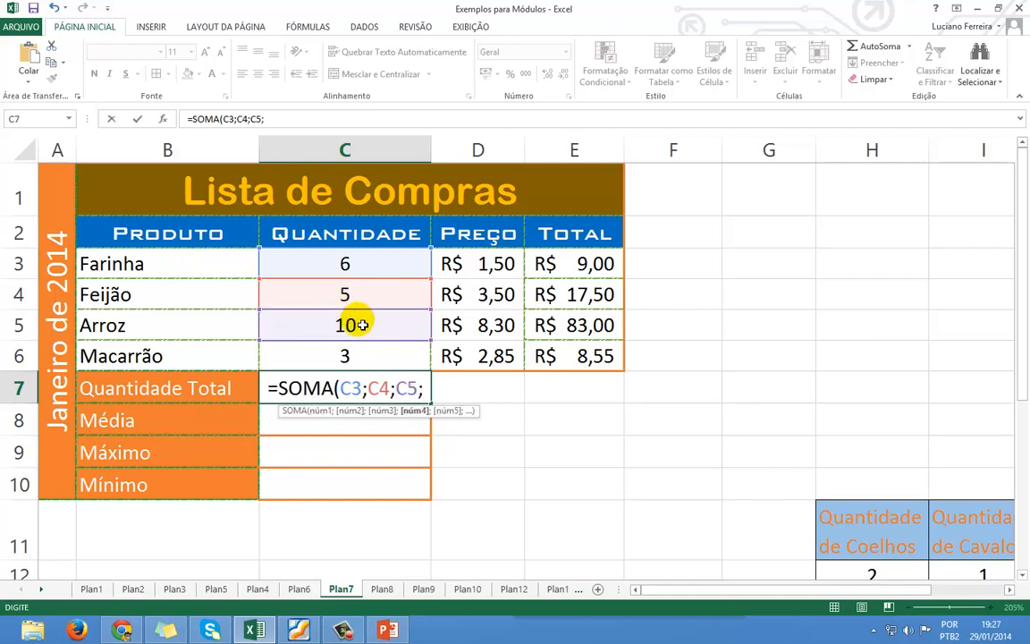
click(344, 356)
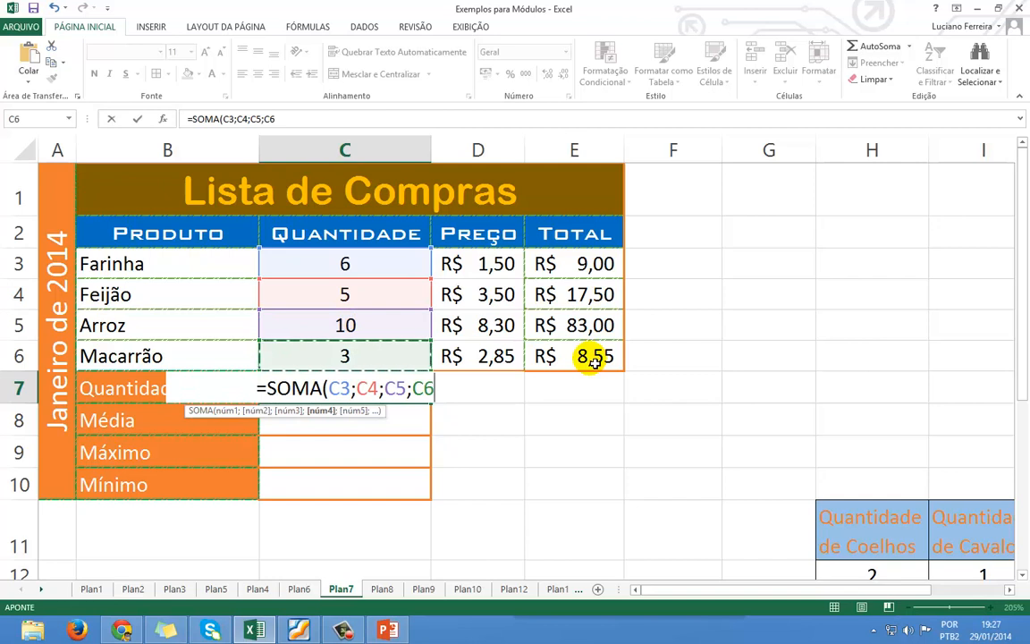
text())
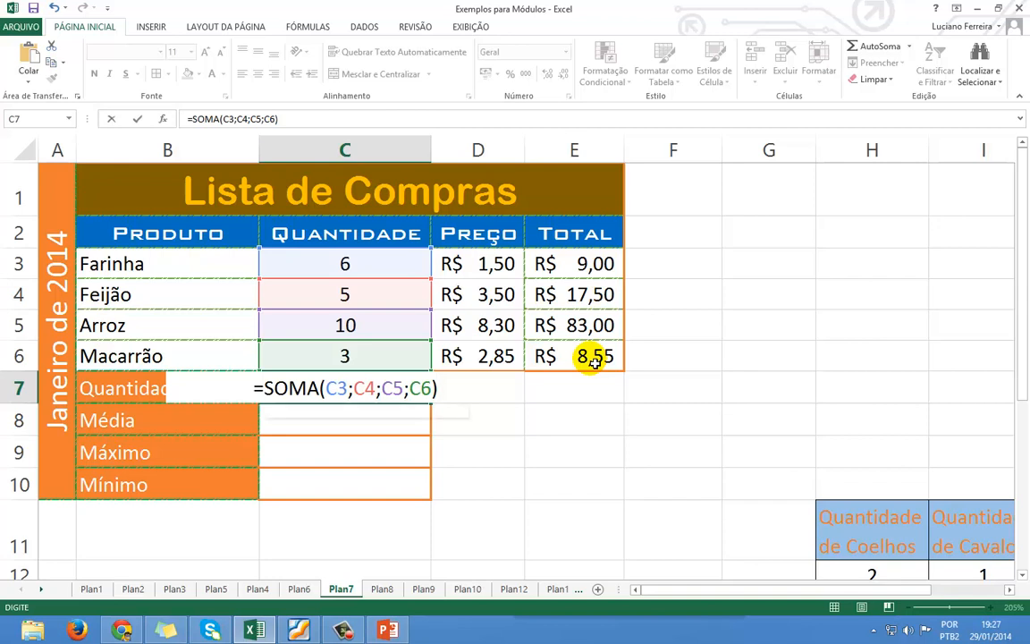
key(BackSpace)
key(BackSpace)
key(BackSpace)
key(BackSpace)
key(BackSpace)
key(BackSpace)
key(BackSpace)
key(BackSpace)
key(BackSpace)
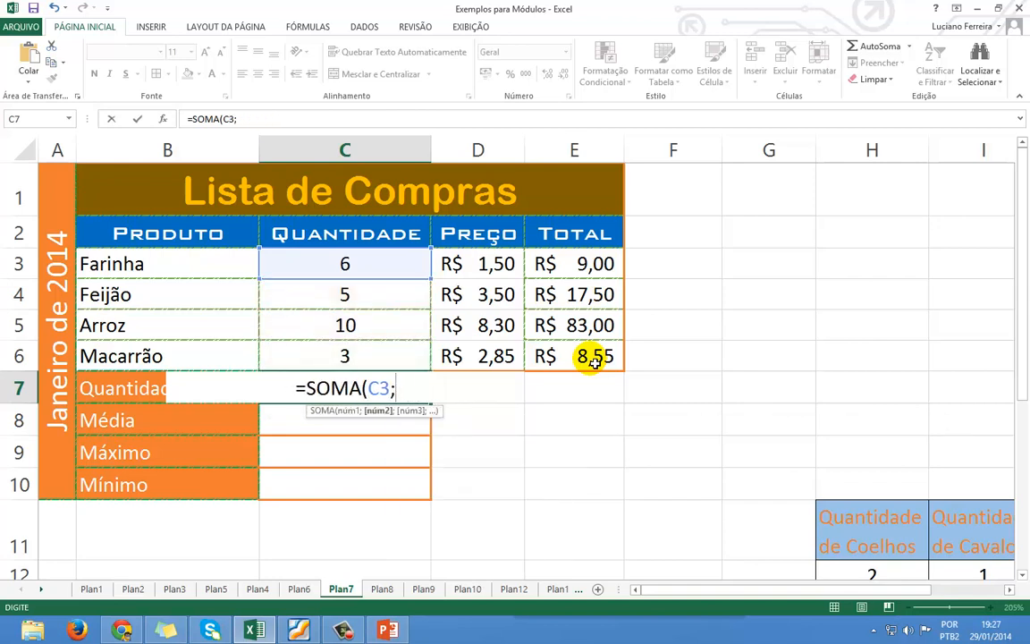
key(Return)
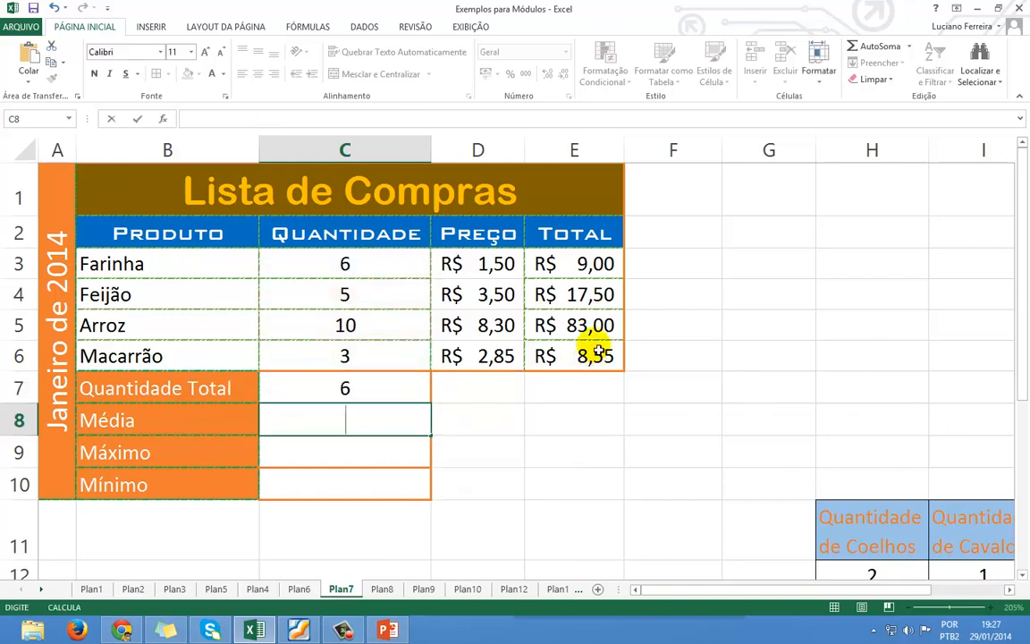
Rewrite C7 as =SOMA(C3:C6) using a dragged range, so it shows 24.
click(396, 387)
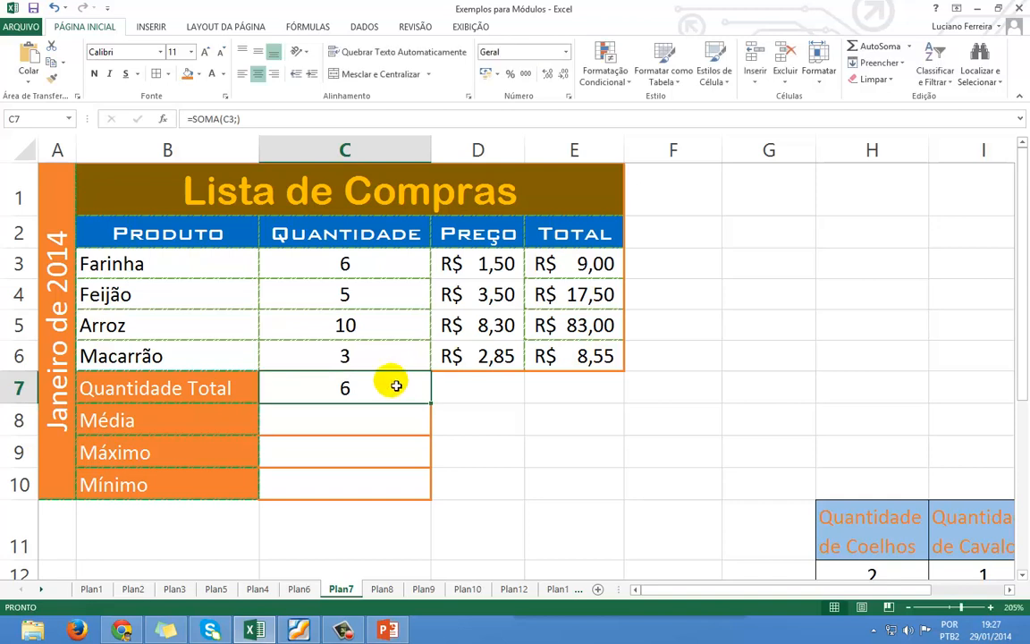
double_click(396, 384)
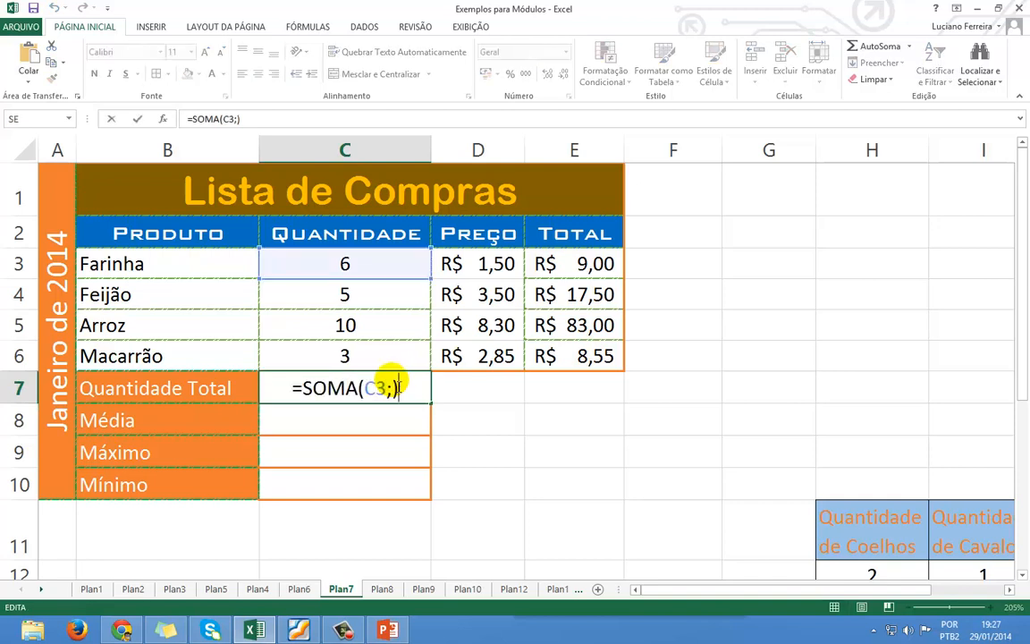
key(BackSpace)
key(BackSpace)
key(BackSpace)
key(BackSpace)
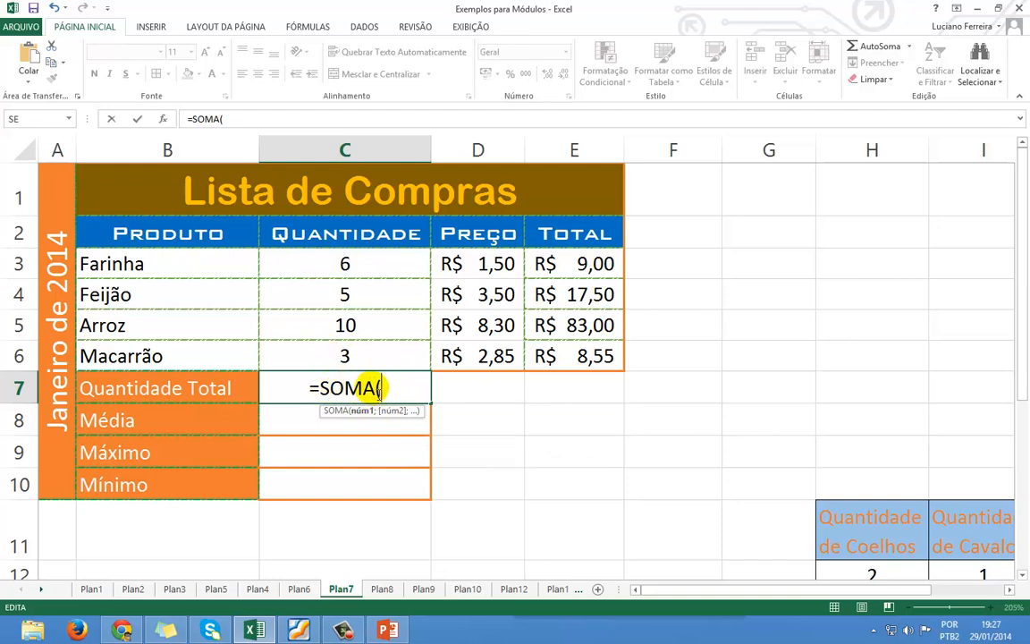
drag(343, 264, 337, 354)
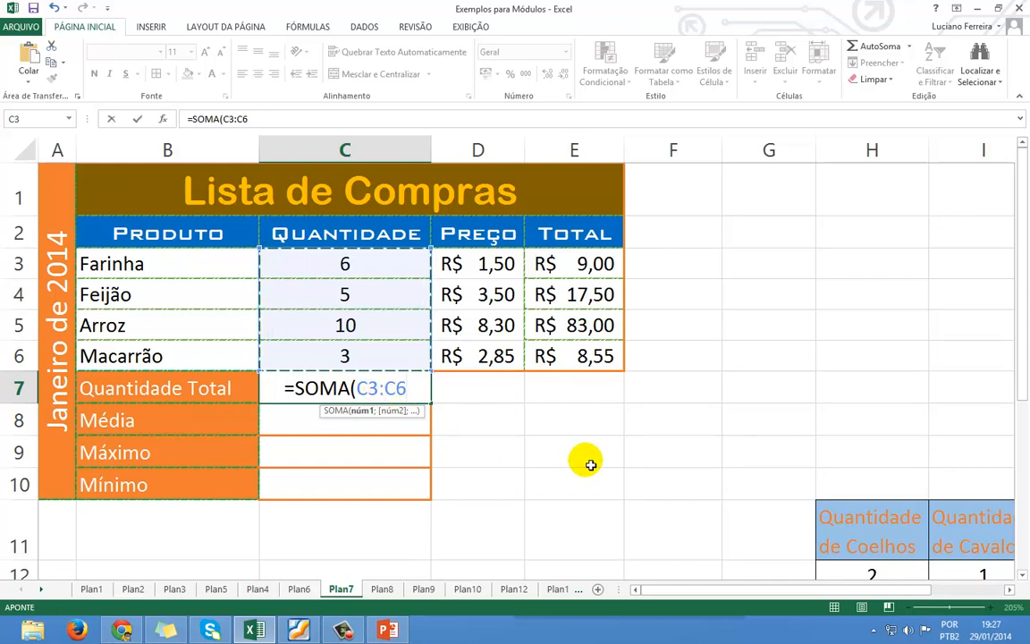
text())
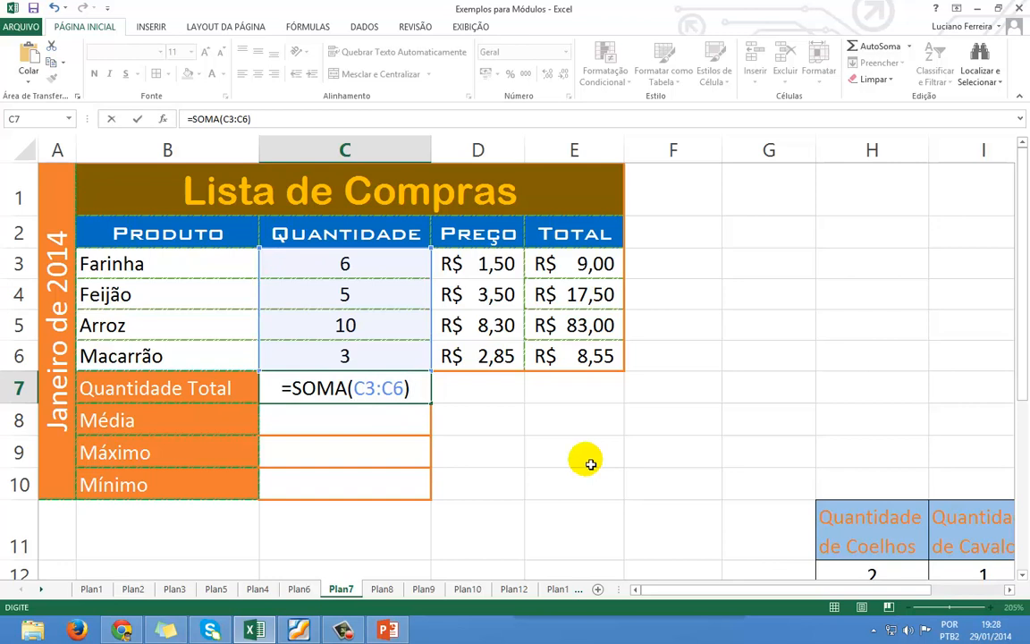
key(Return)
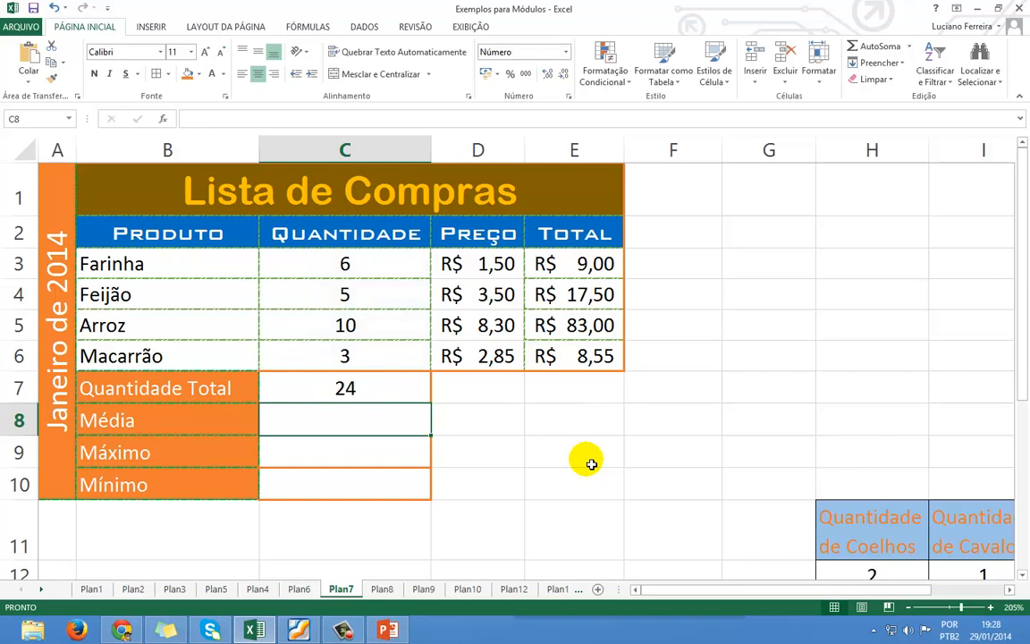
click(409, 386)
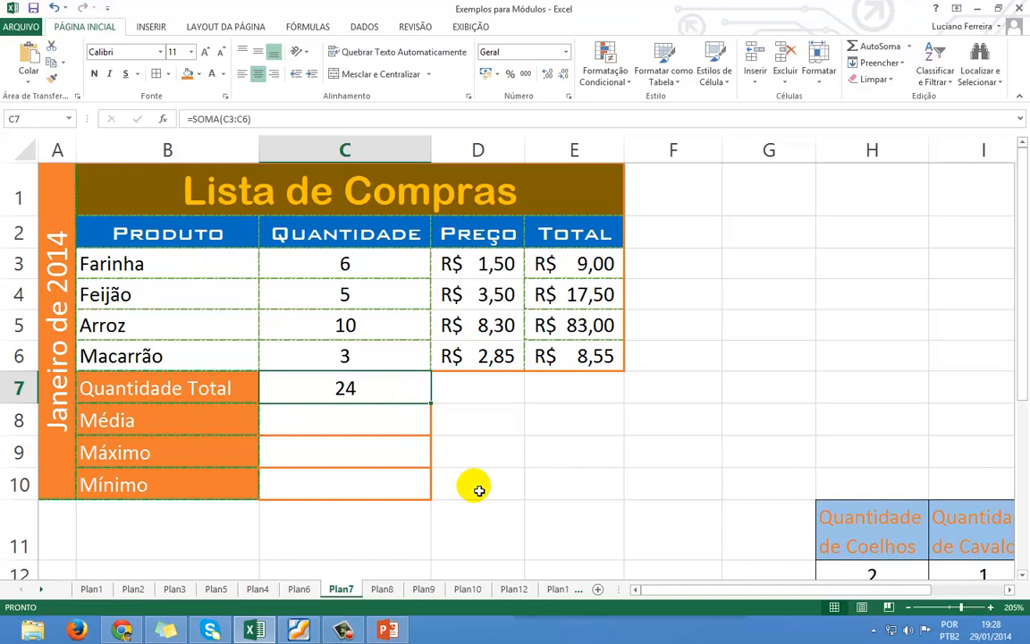
text(=SOMA)
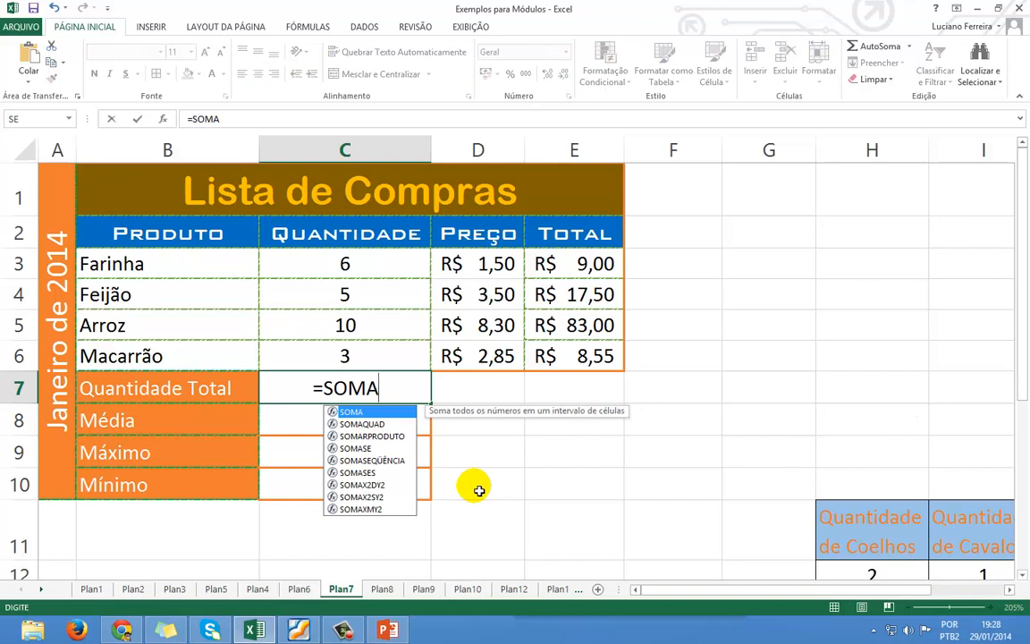
text(()
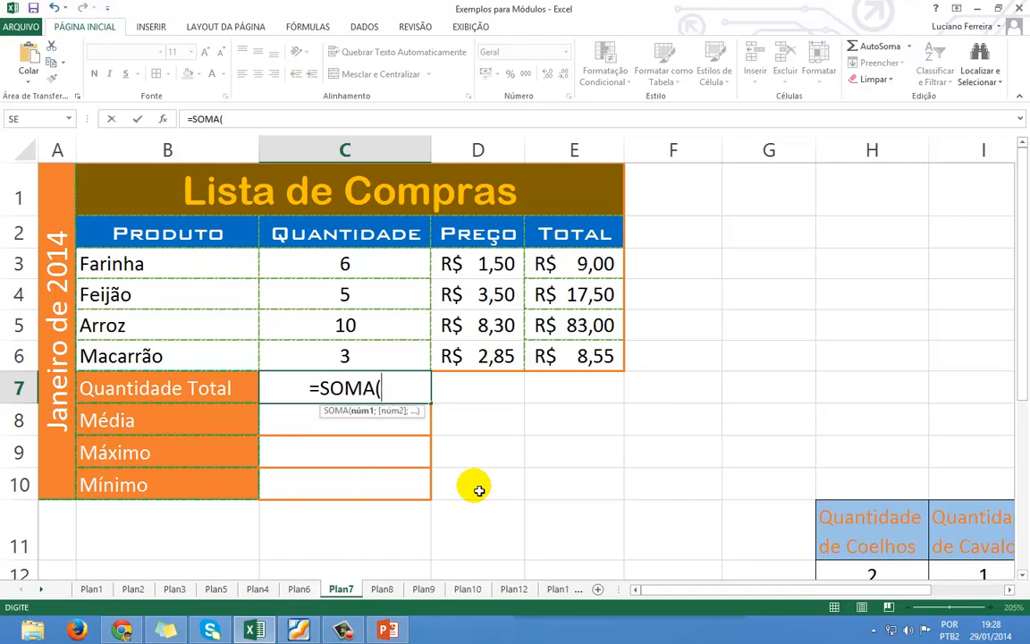
text(C3)
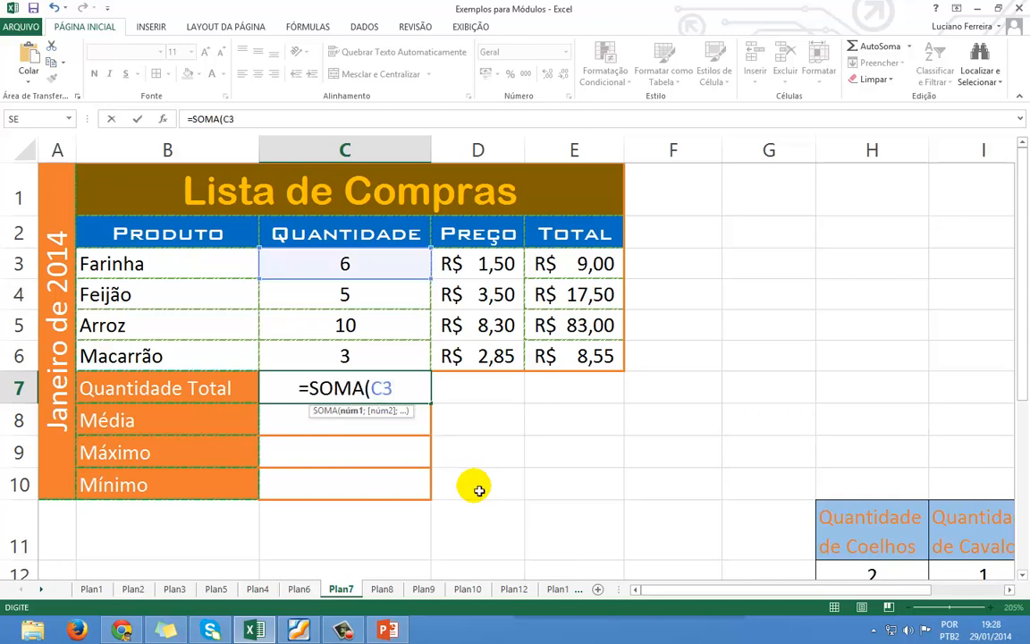
text(:)
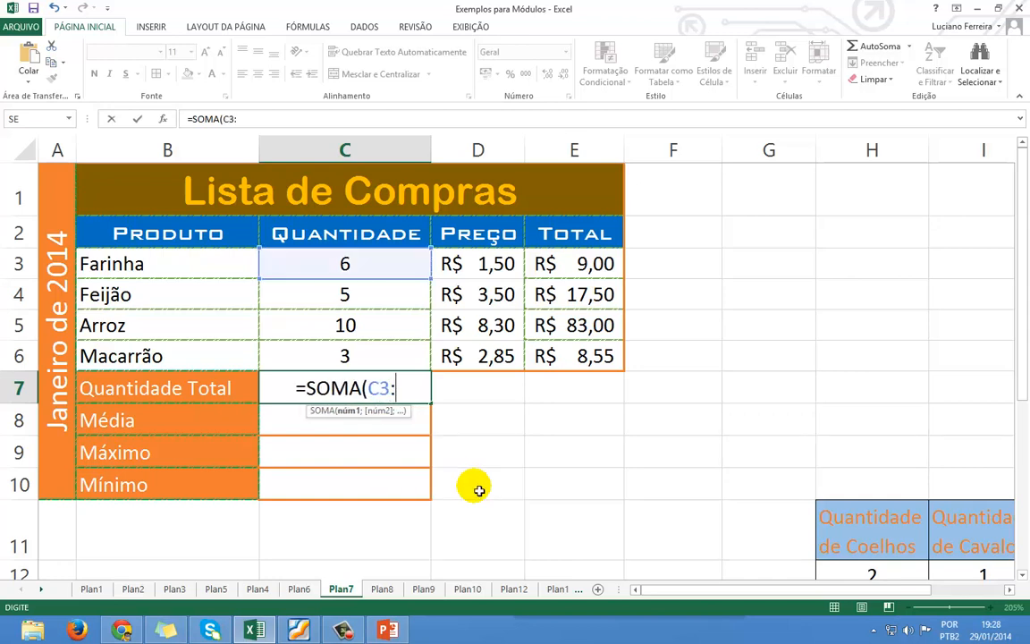
text(C6)
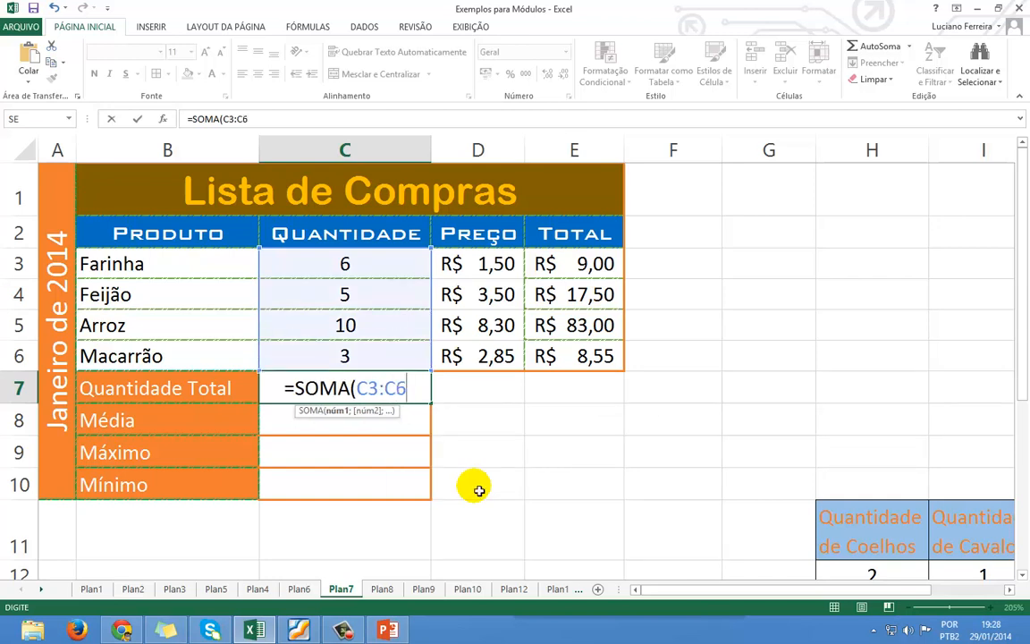
text())
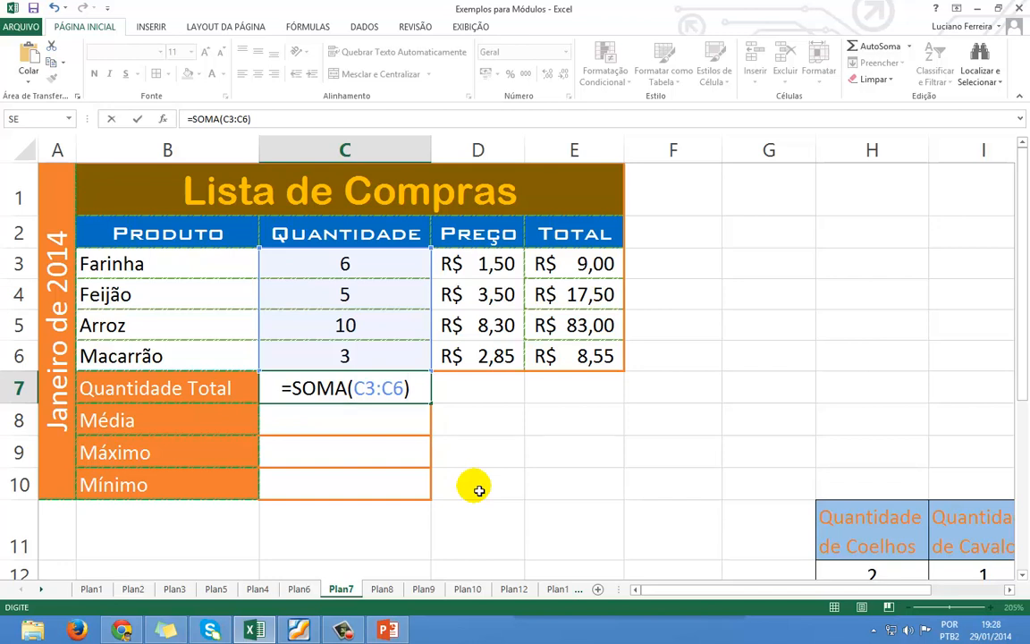
key(Return)
key(Up)
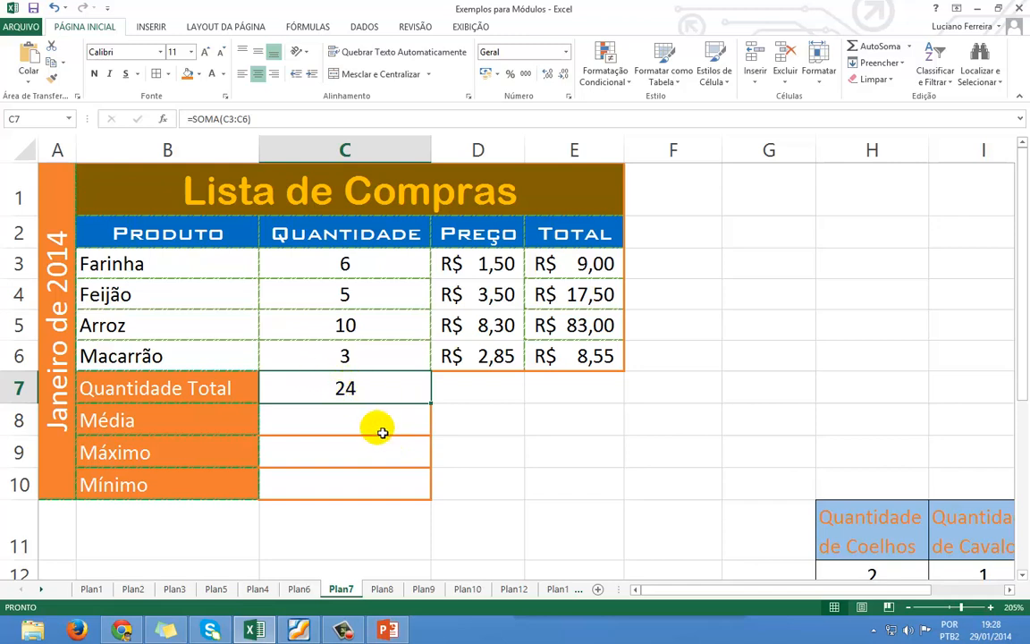
key(Delete)
click(439, 432)
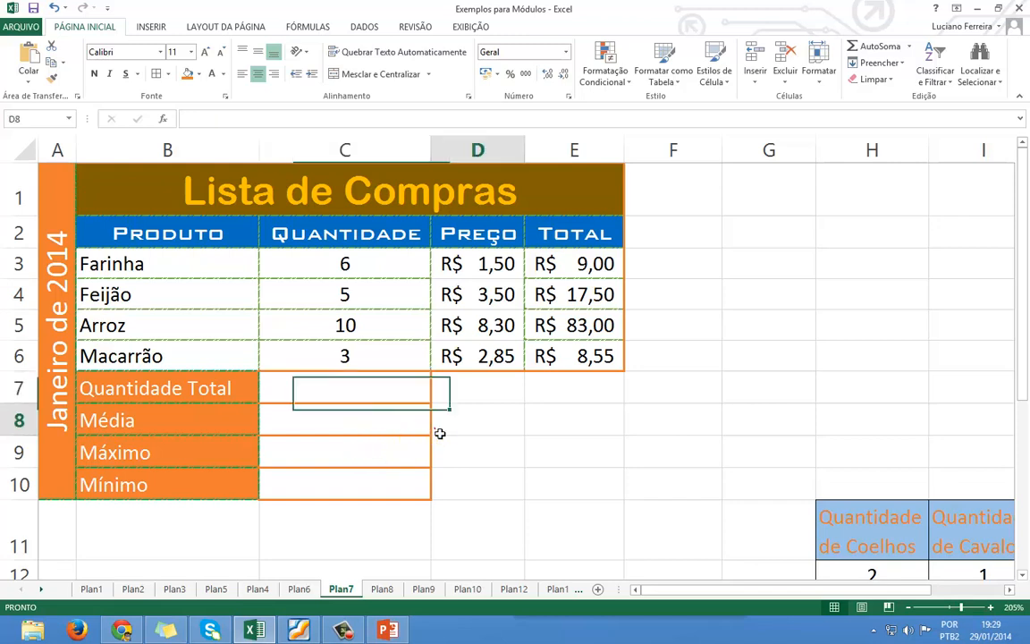
click(331, 386)
click(331, 386)
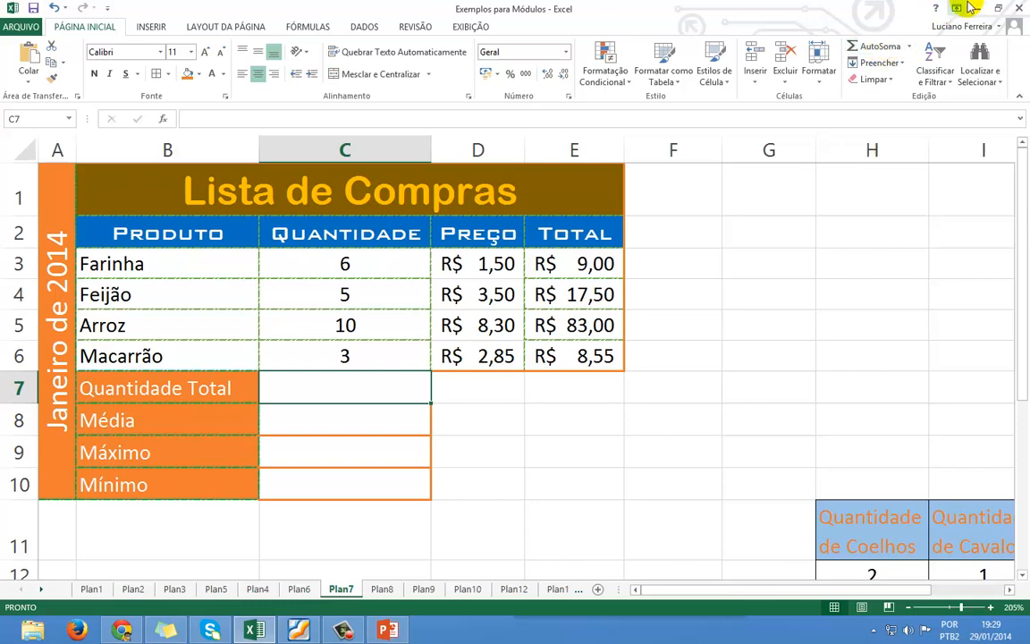
click(999, 8)
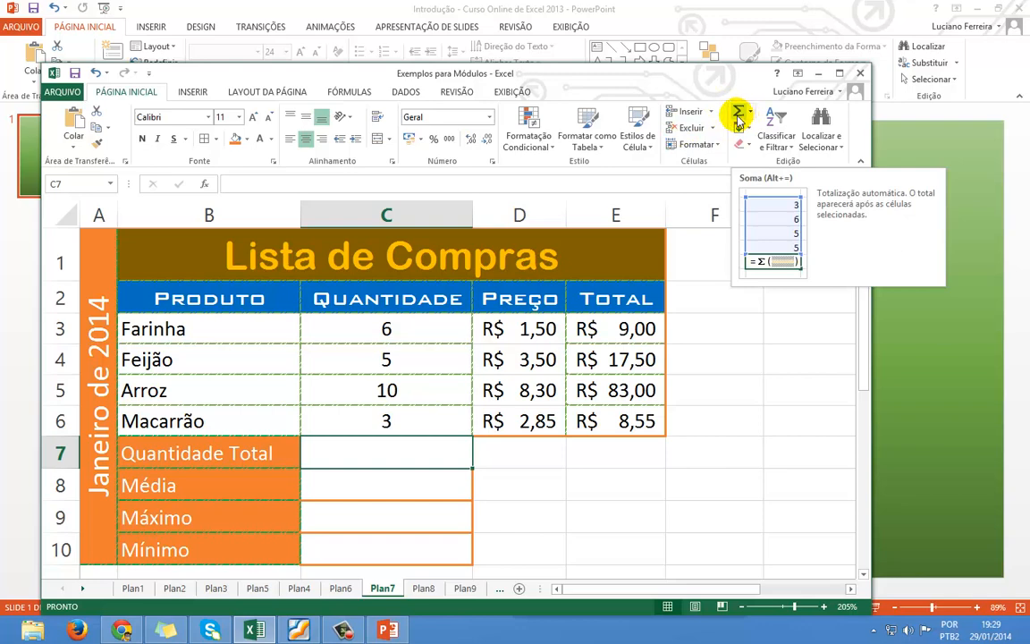
click(840, 75)
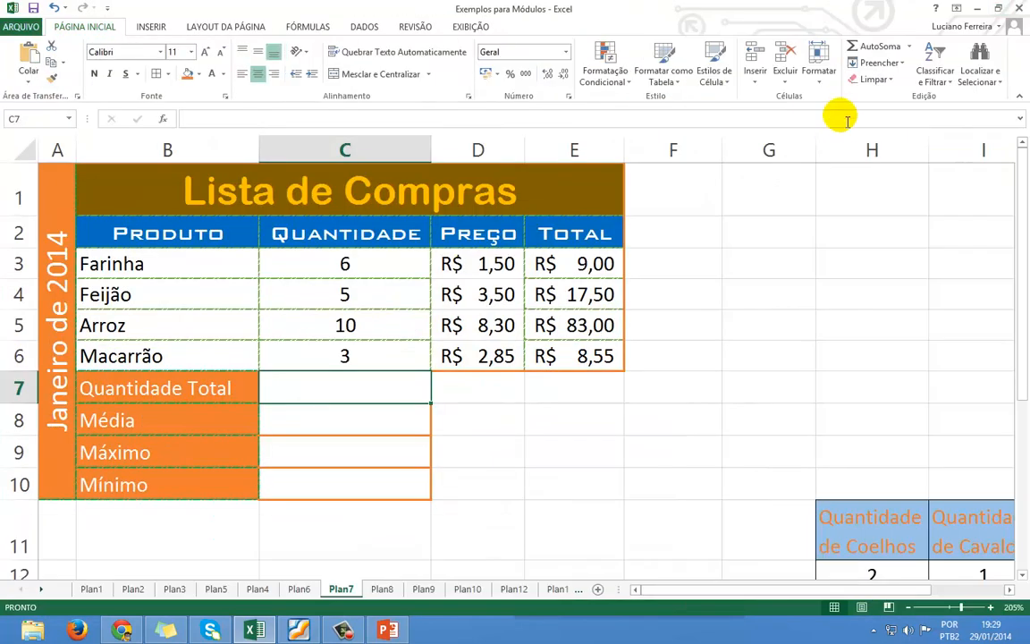
click(872, 49)
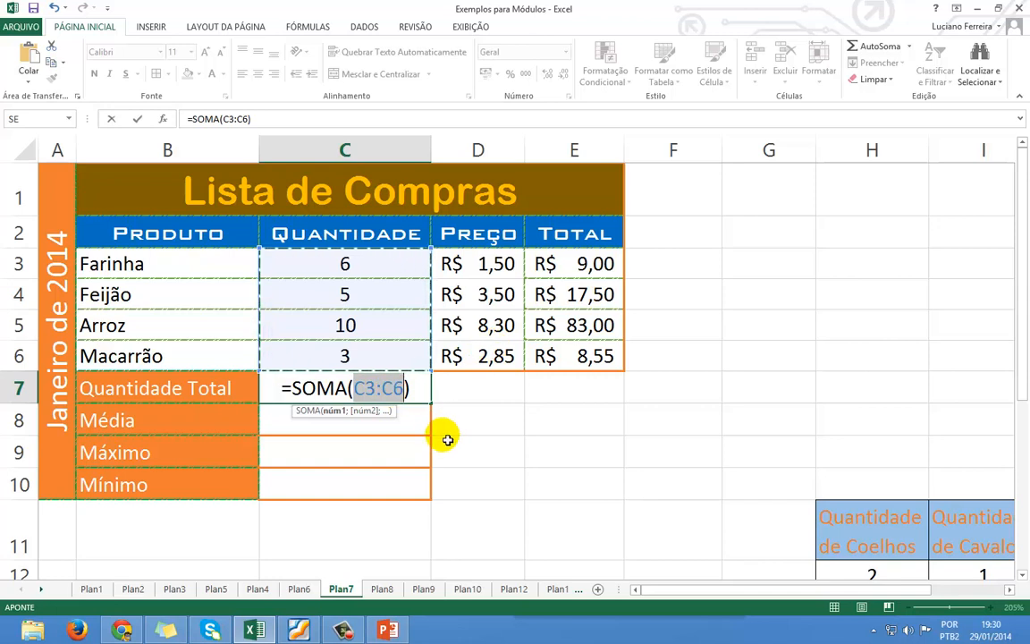
key(Return)
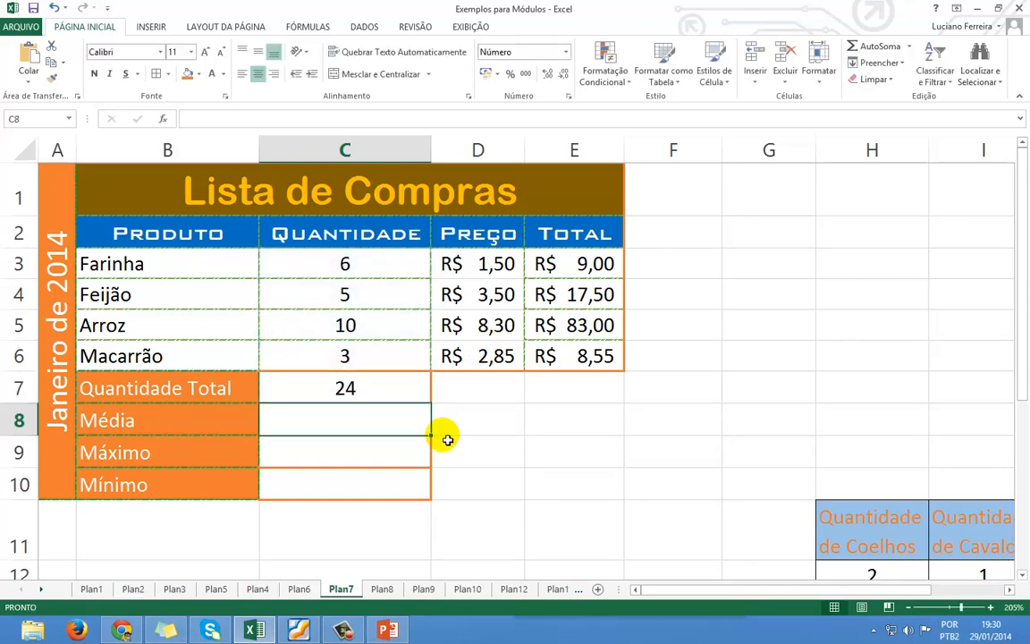
key(Up)
key(Delete)
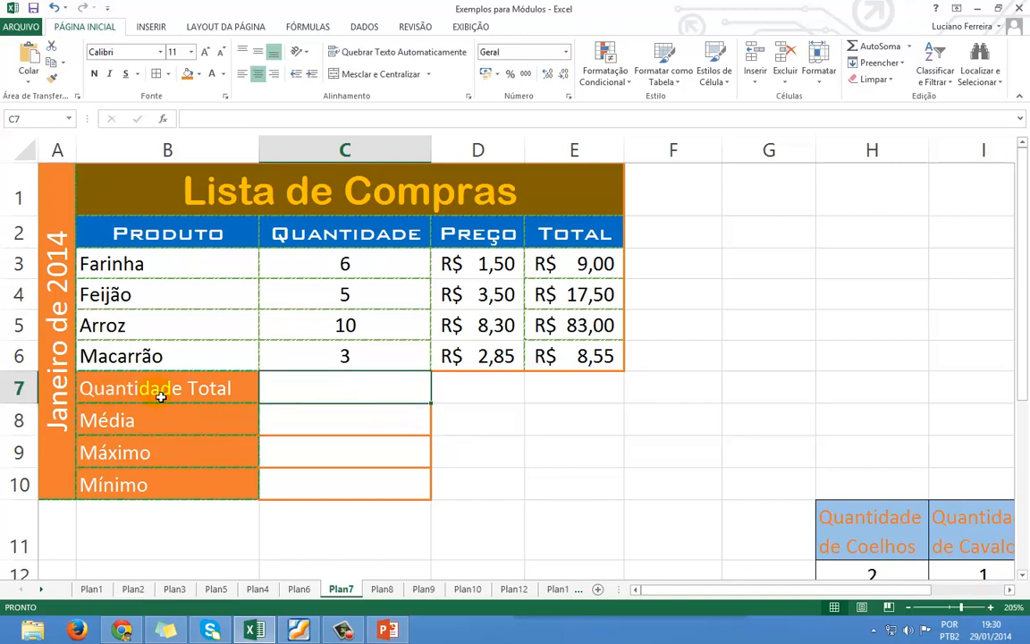
AutoSum the quantities C3:C6 into C7 as =SOMA(C3:C6) and check the 24 total.
drag(363, 262, 365, 361)
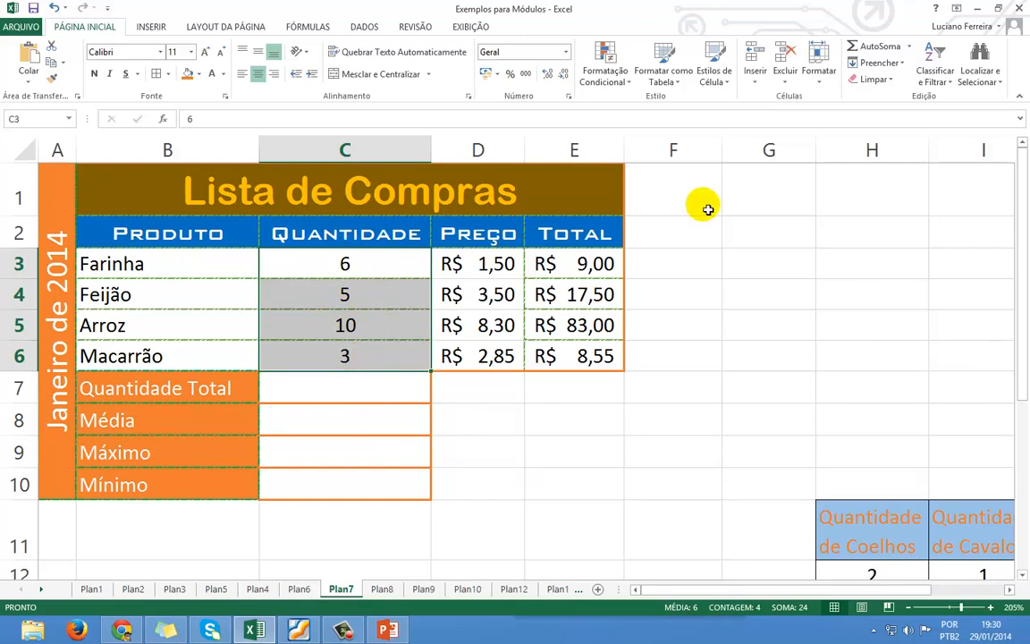
click(862, 48)
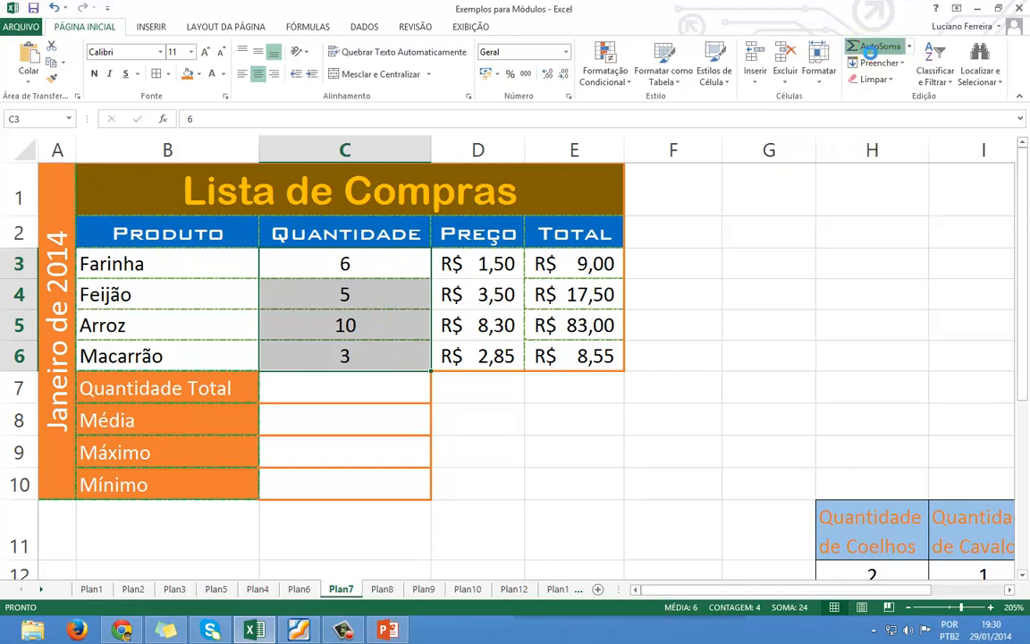
click(347, 400)
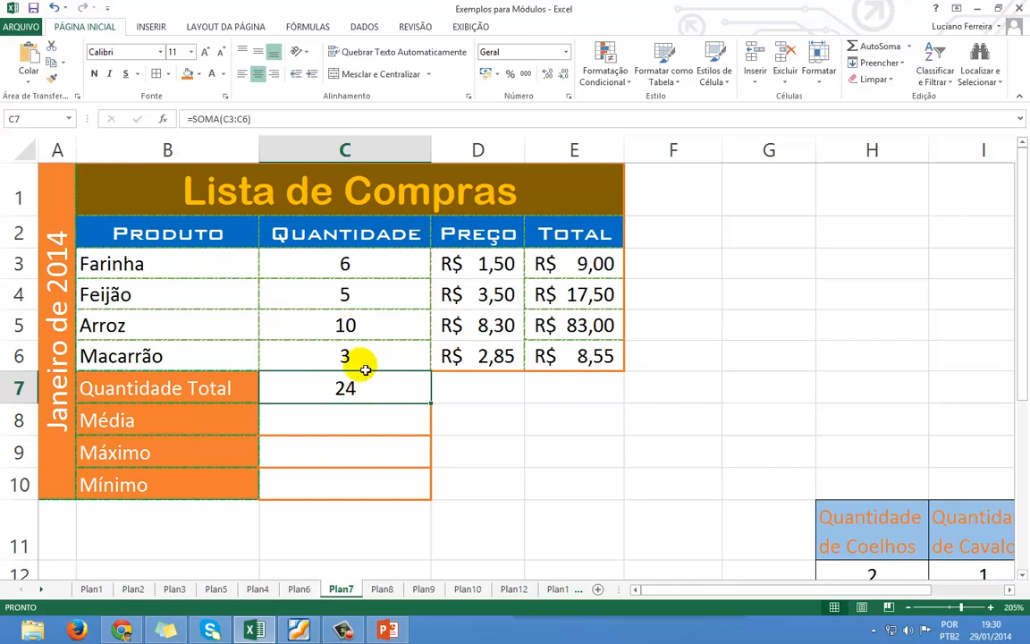
click(367, 419)
drag(382, 254, 390, 359)
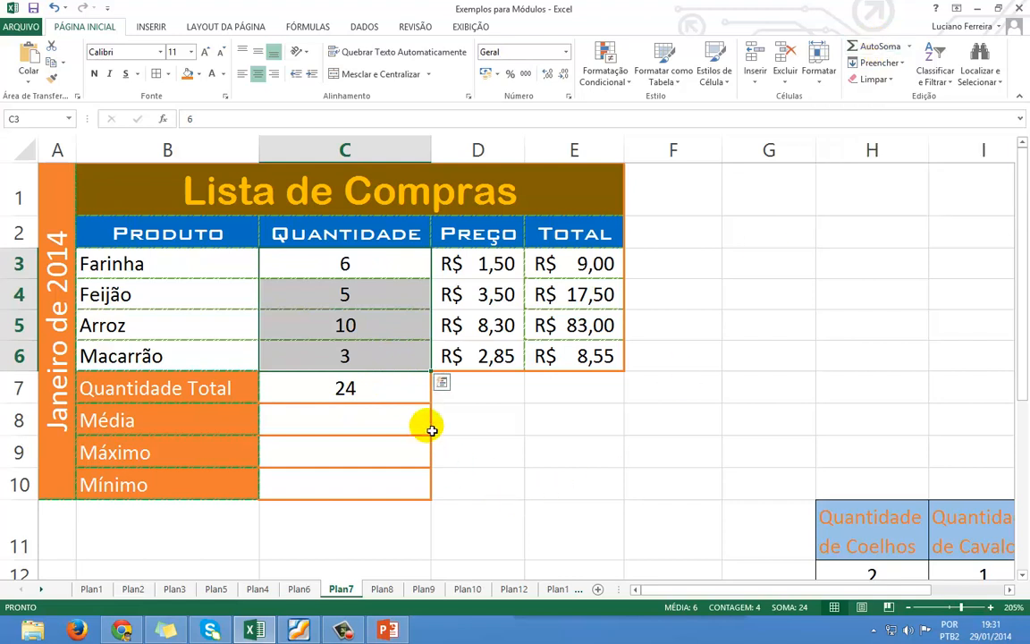
click(836, 318)
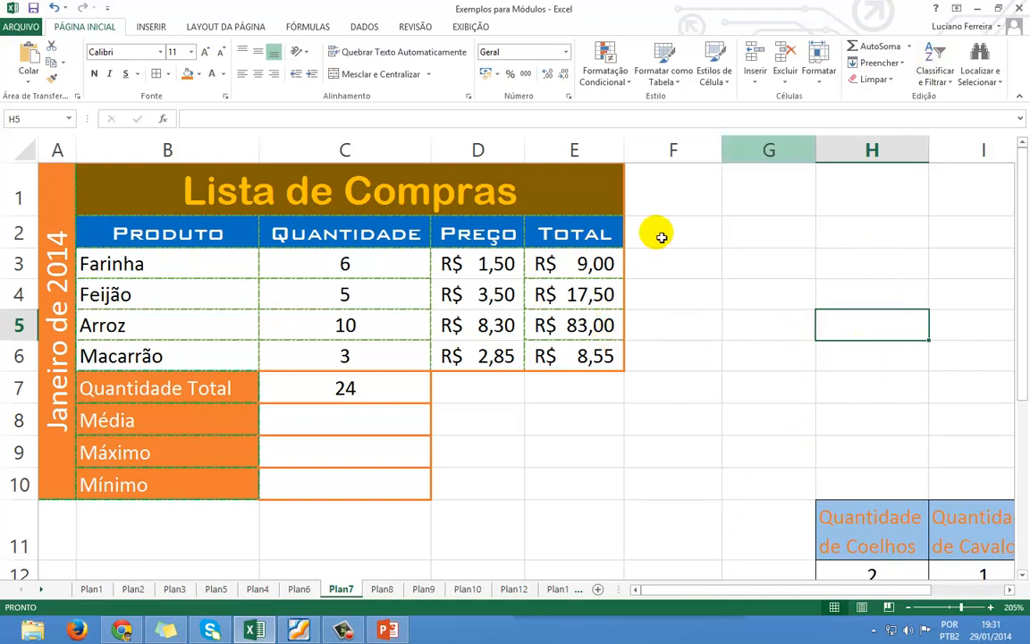
drag(587, 269, 595, 360)
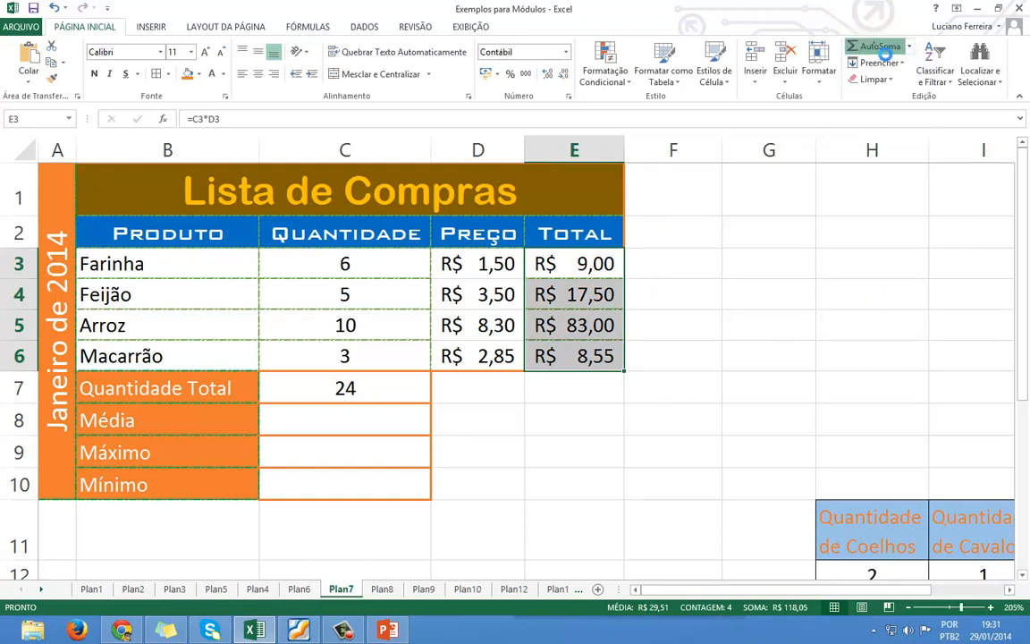
click(876, 47)
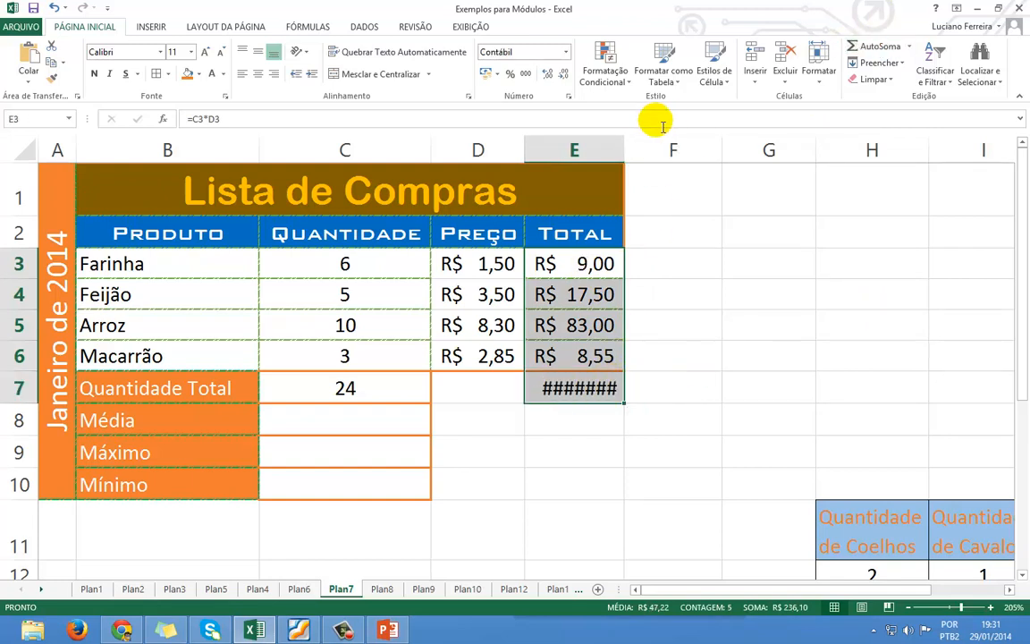
double_click(627, 150)
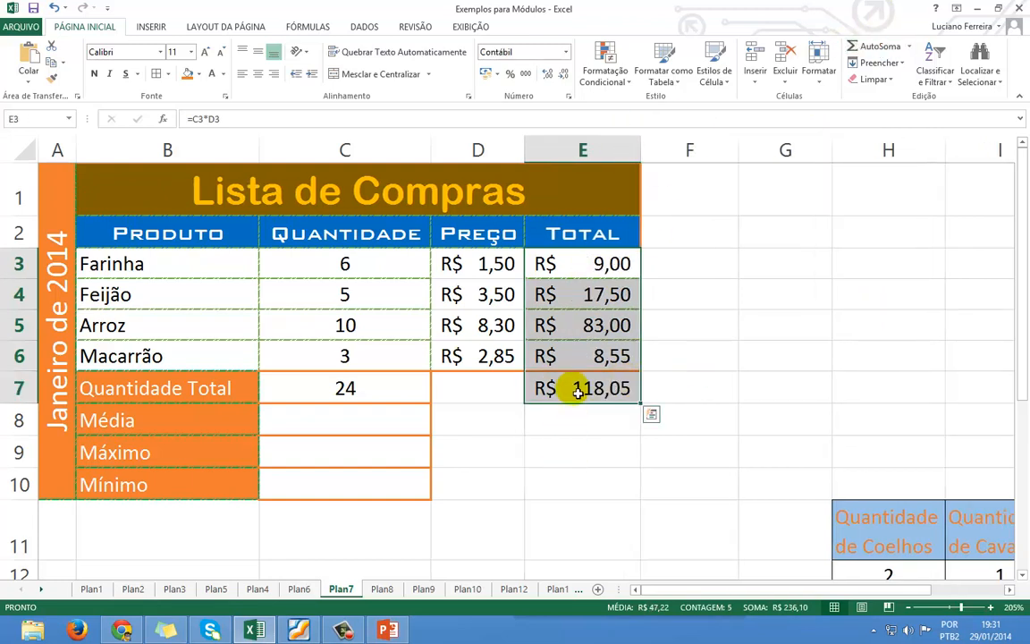
click(54, 8)
click(55, 8)
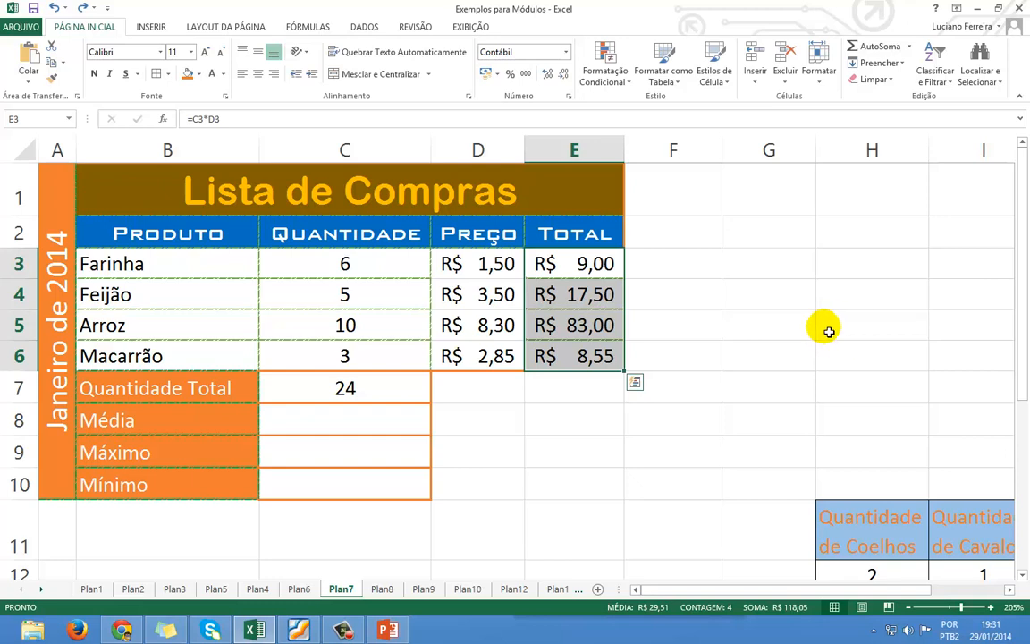
click(772, 363)
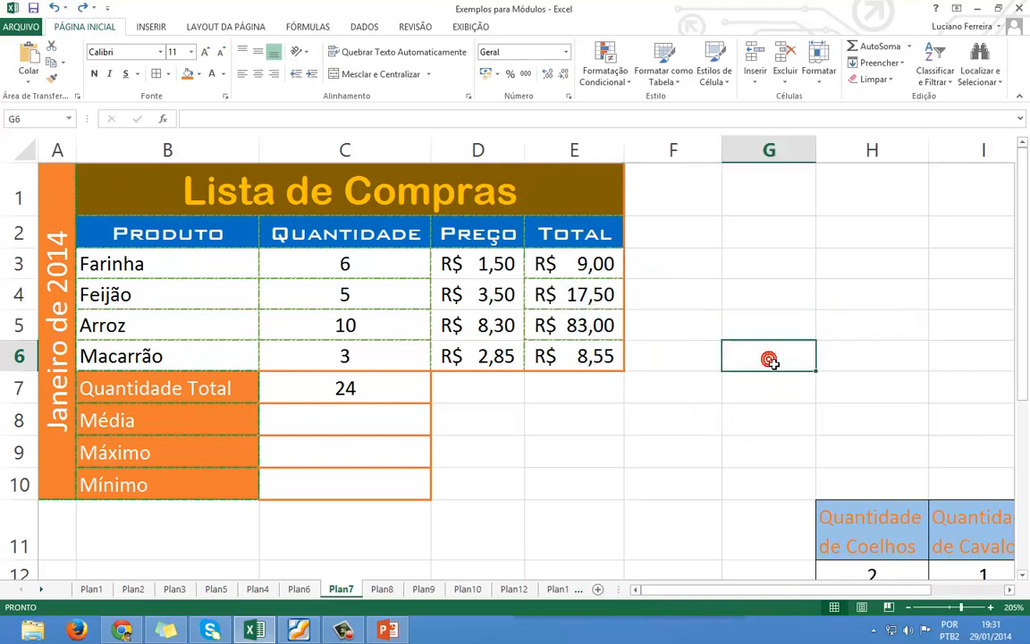
click(865, 48)
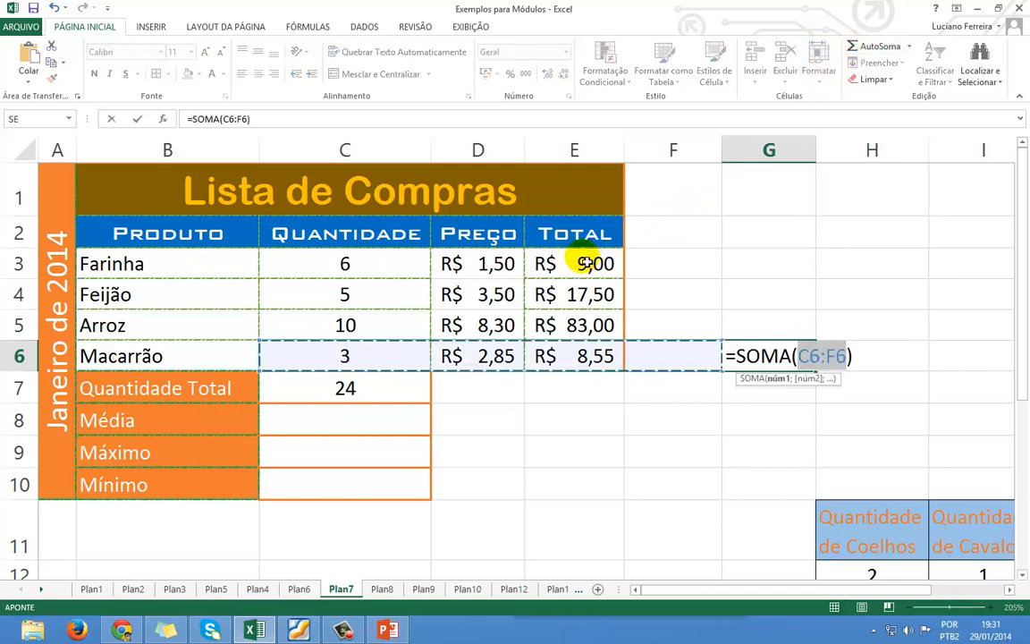
drag(584, 264, 593, 345)
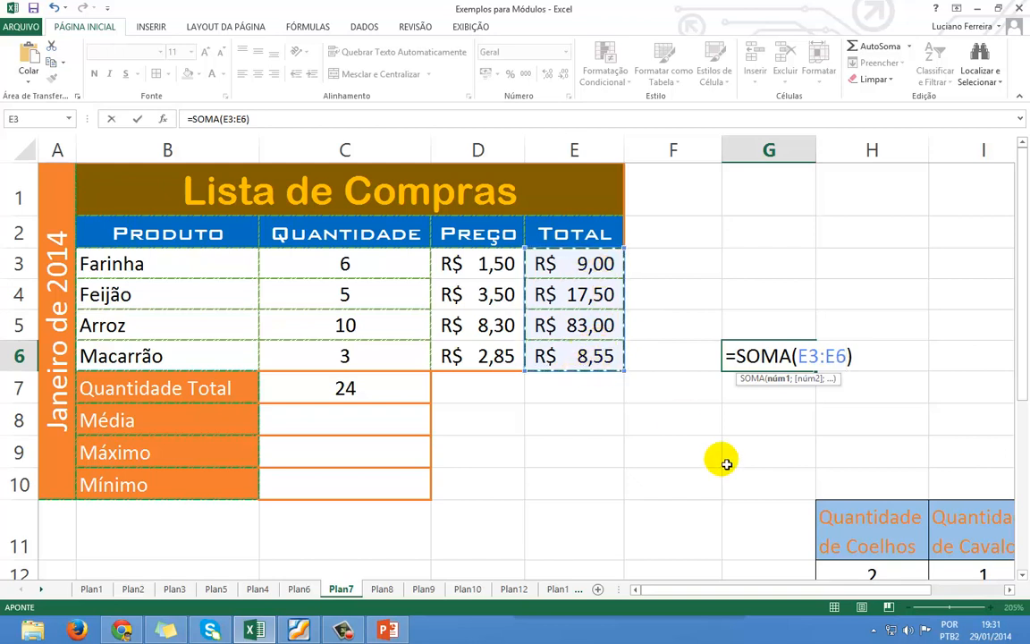
key(ctrl+Return)
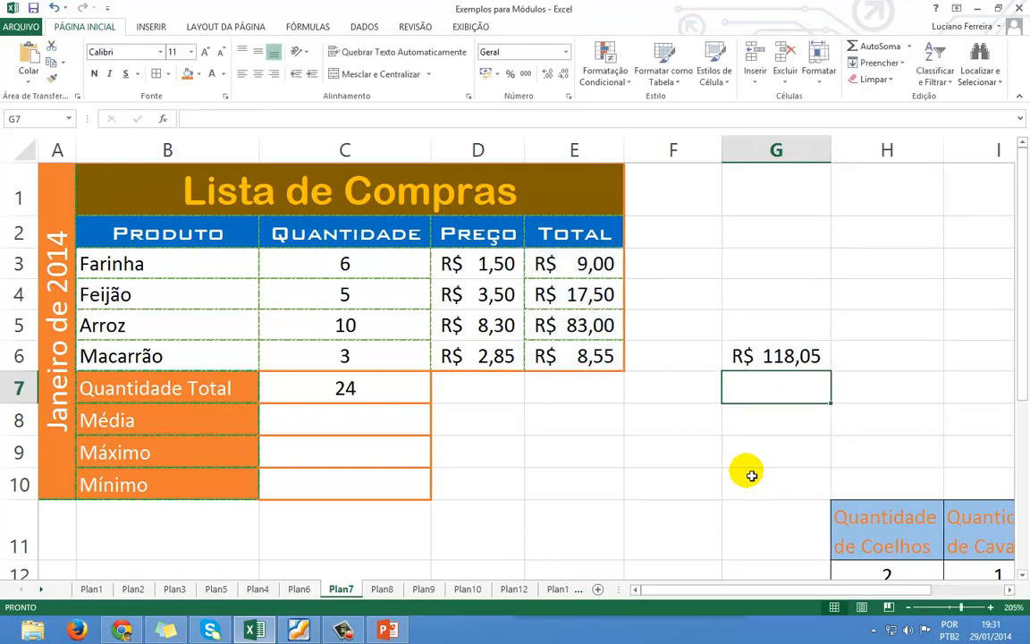
key(Up)
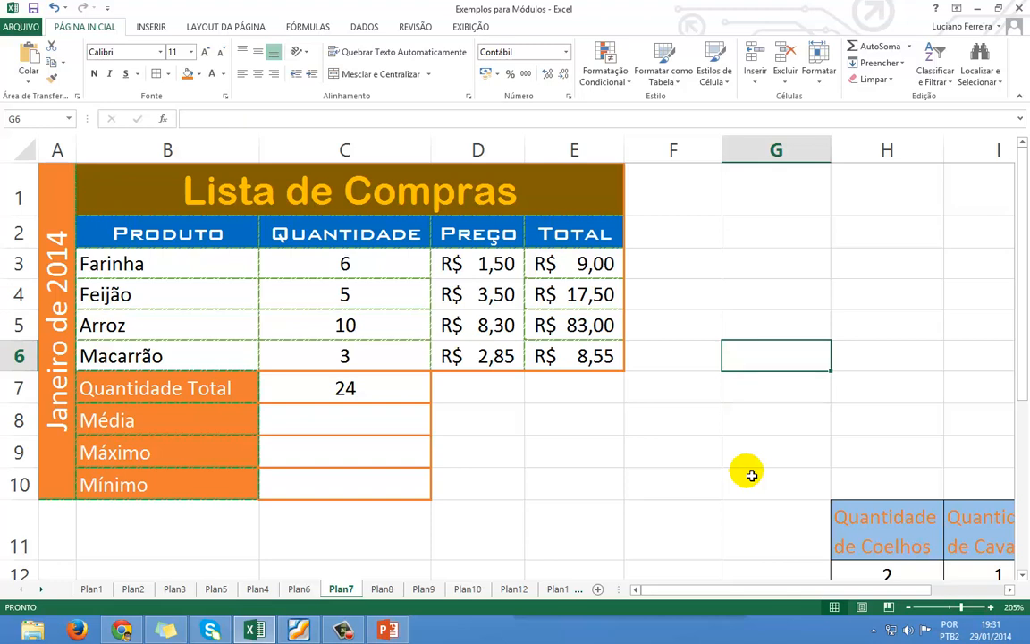
Change C7's formula to =SOMA(C3;C6) so it adds only C3 and C6, showing 9.
click(702, 332)
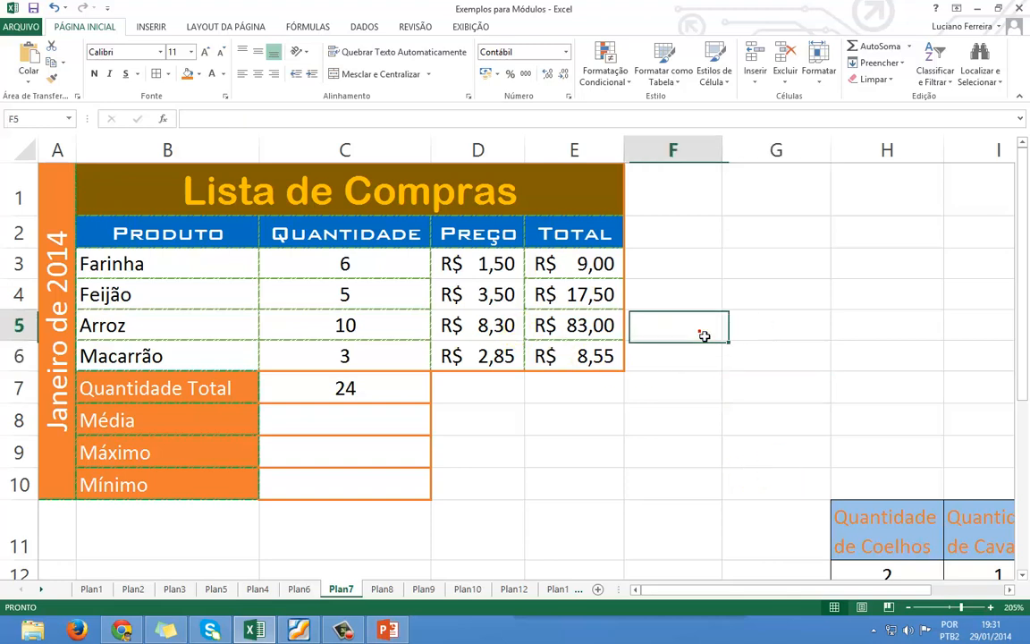
click(372, 399)
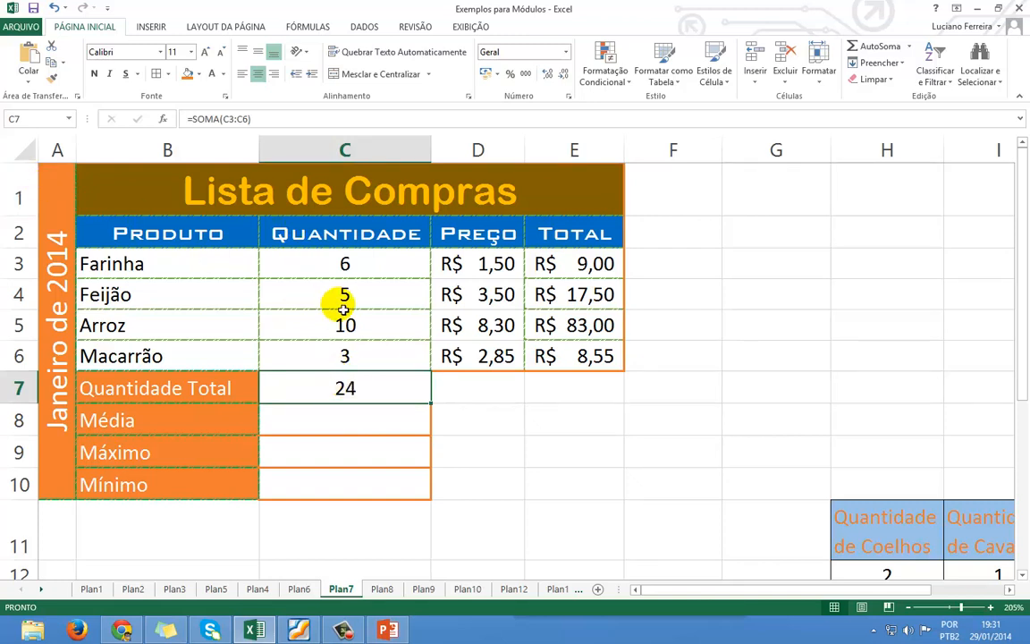
double_click(374, 393)
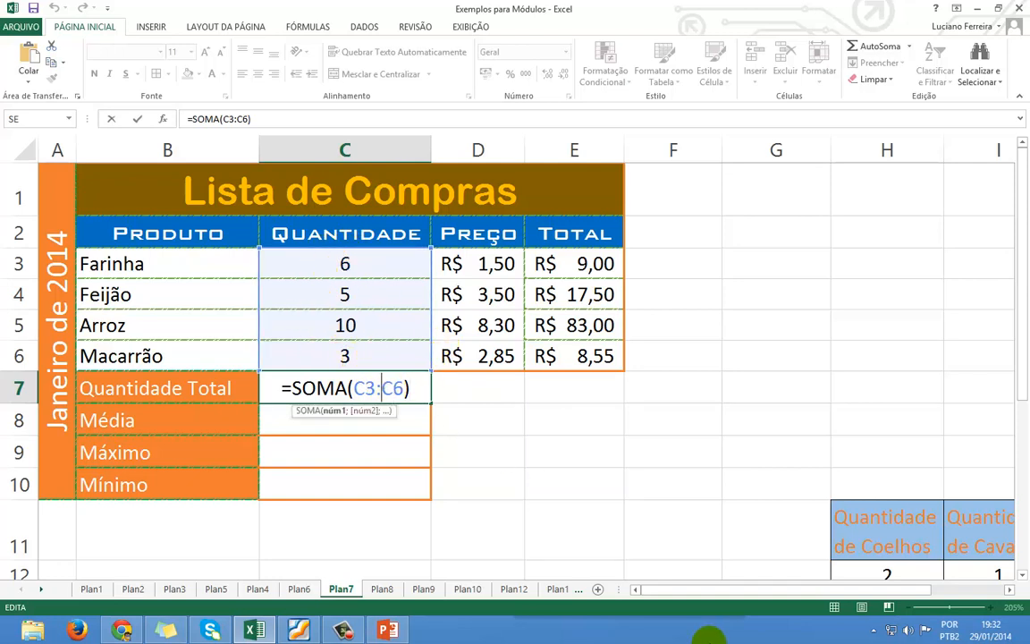
key(BackSpace)
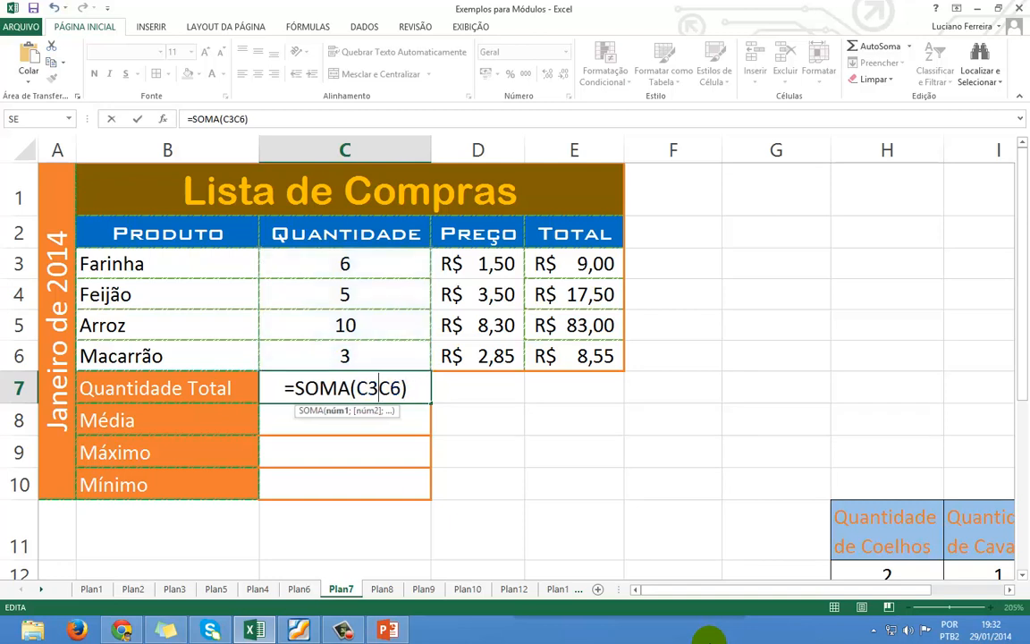
text(;)
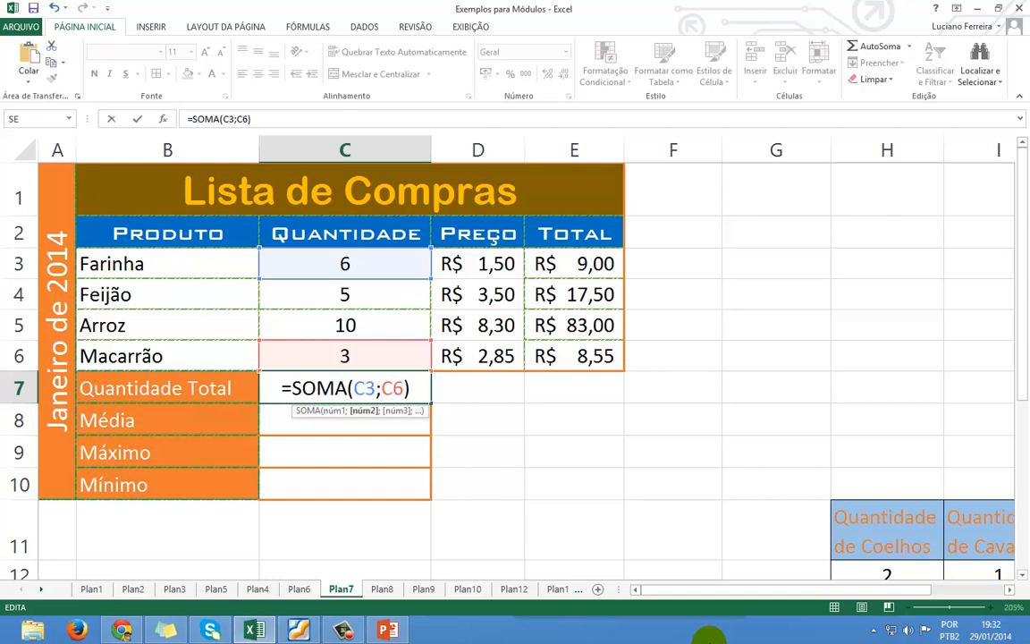
key(Return)
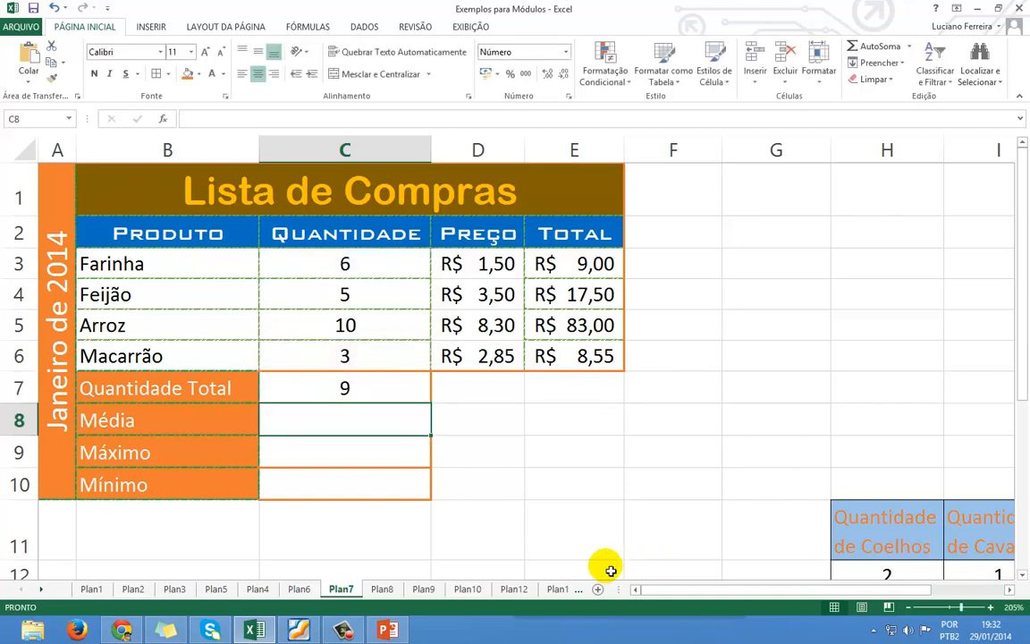
click(391, 395)
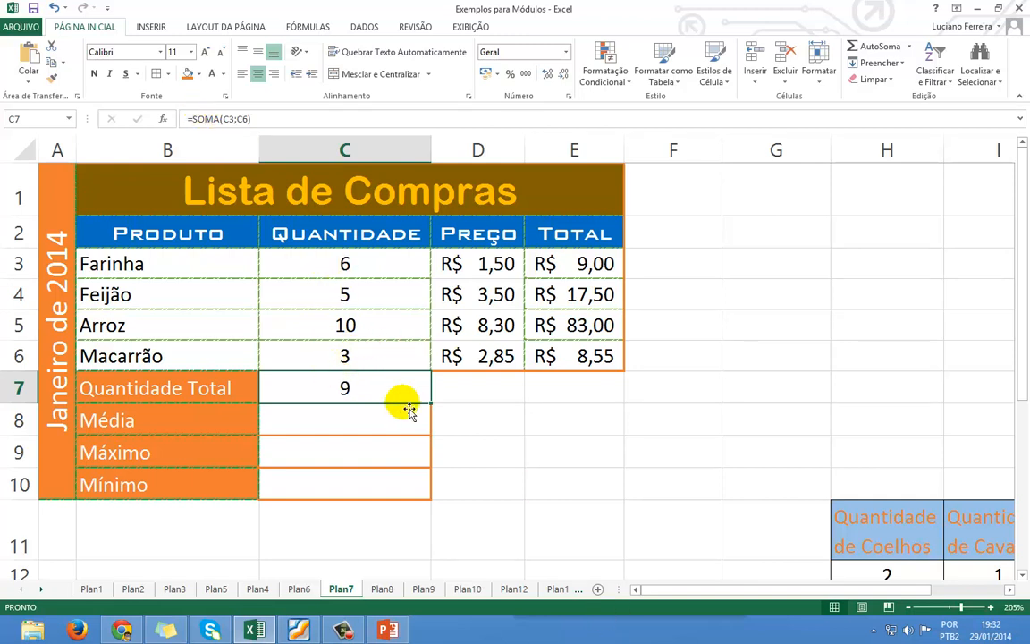
Replace the semicolon with a colon so C7 reads =SOMA(C3:C6) again, showing 24.
key(F2)
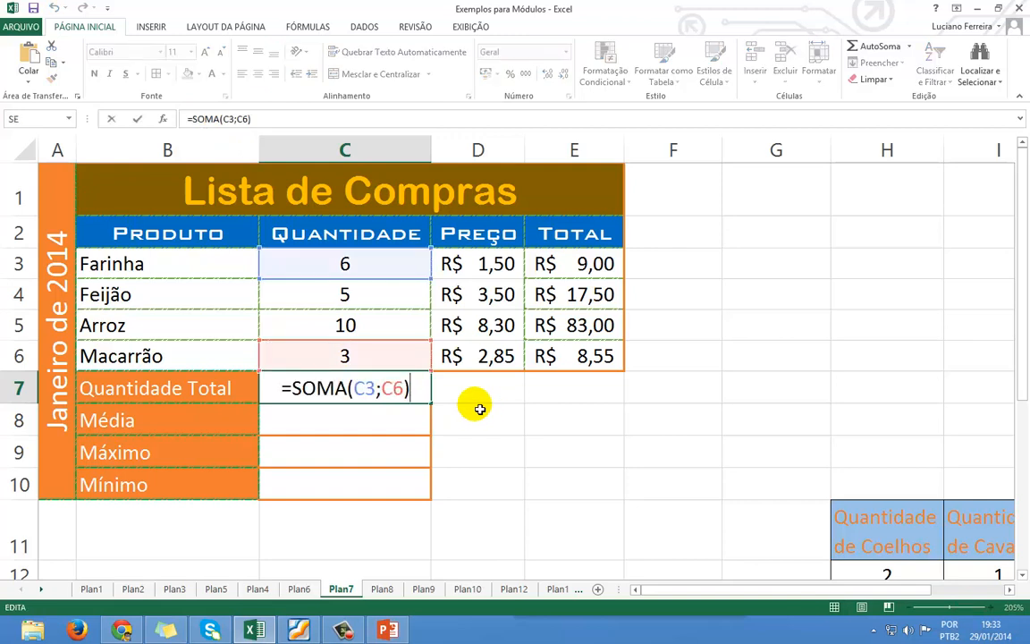
click(378, 388)
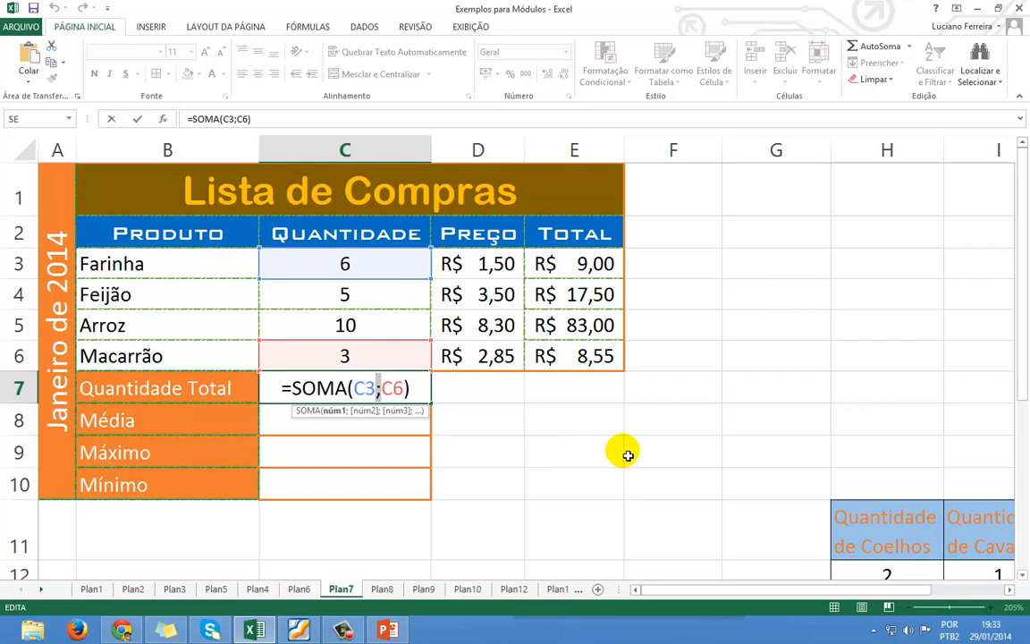
key(Delete)
text(:)
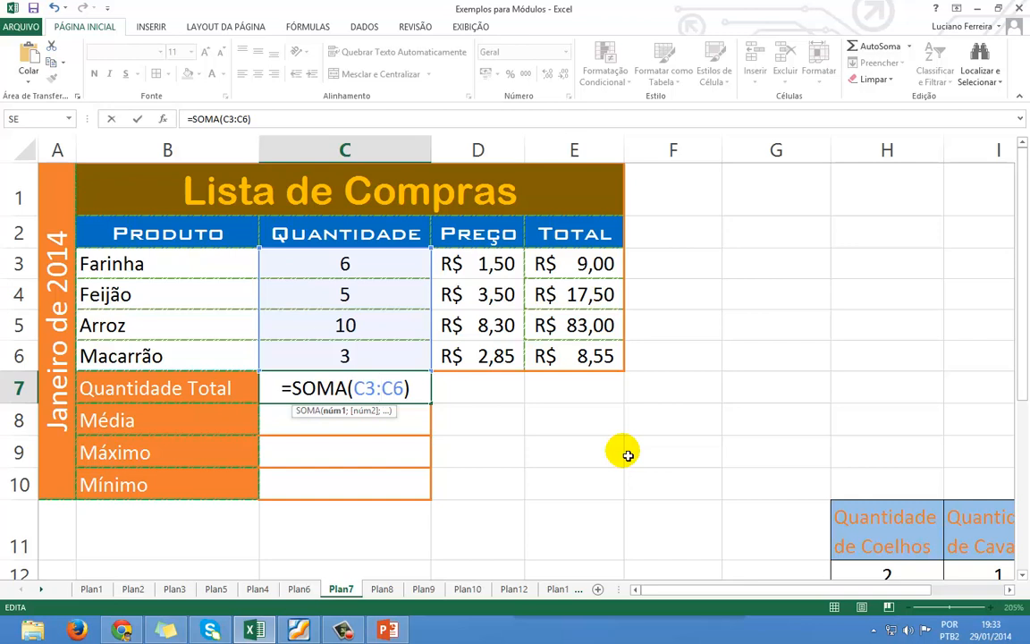
key(Return)
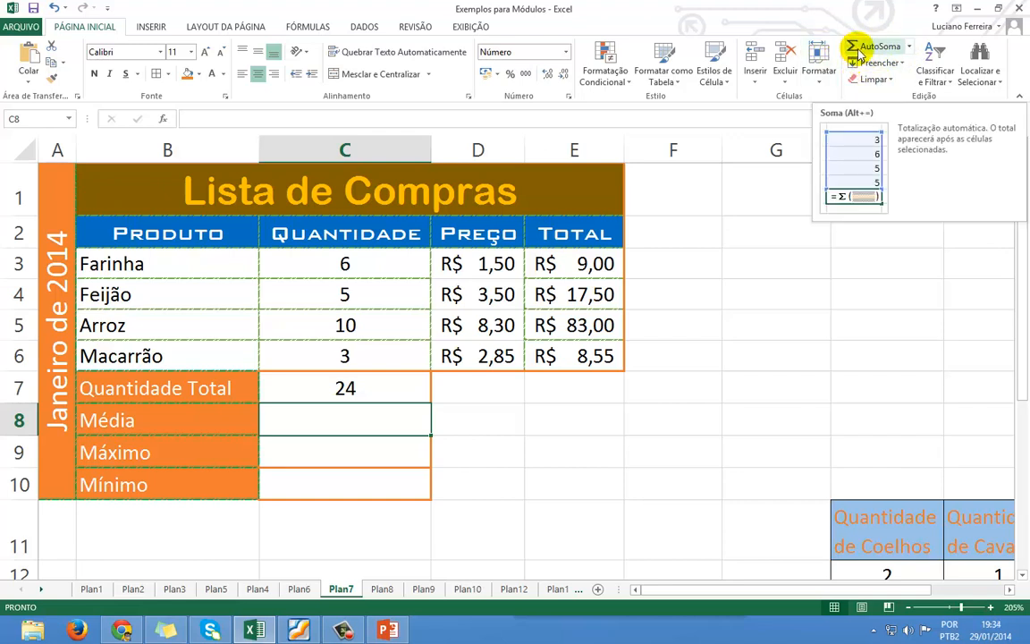
Insert =MÉDIA(C3:C6) in C8 via AutoSoma's Média option, showing 6,00.
click(912, 46)
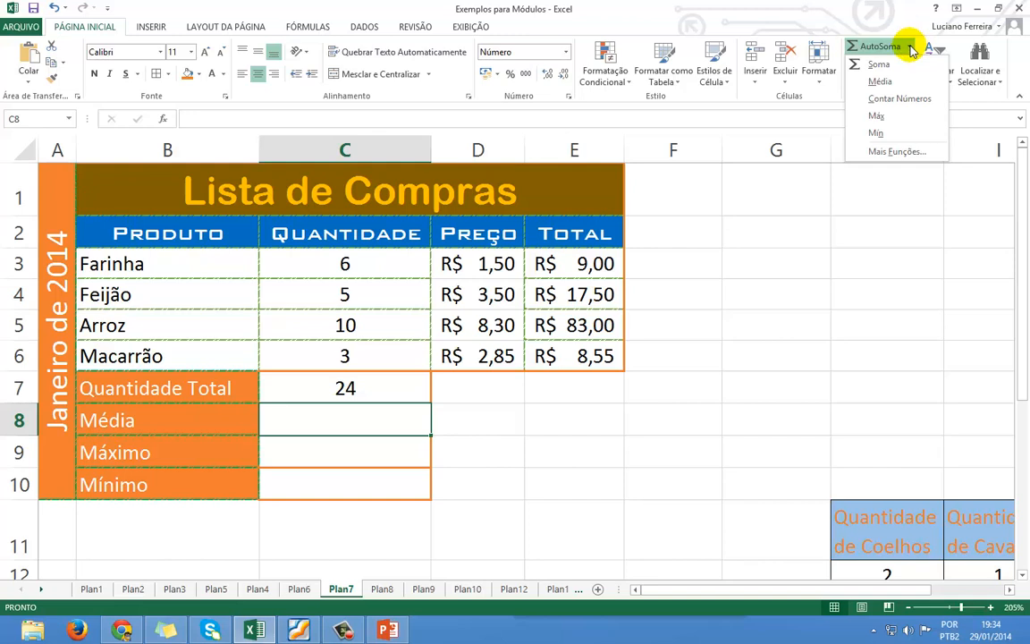
click(888, 88)
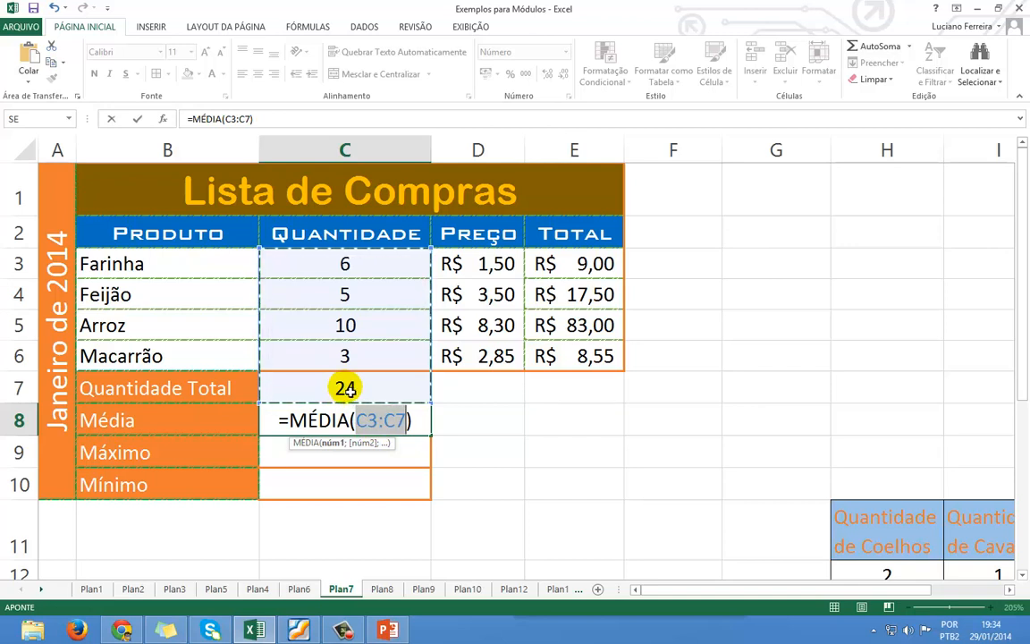
drag(343, 265, 323, 356)
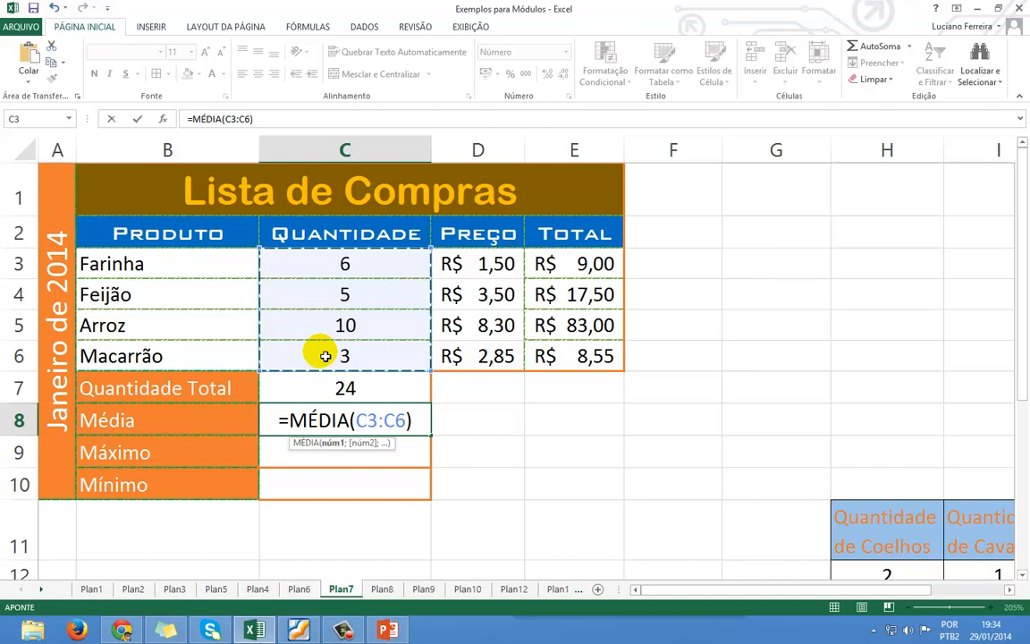
key(Return)
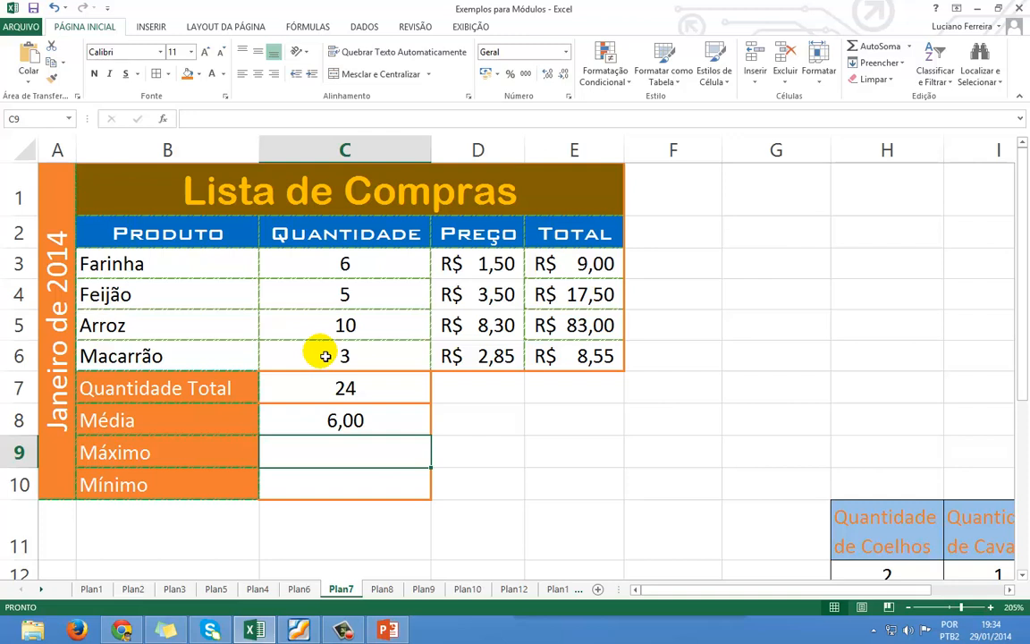
click(337, 419)
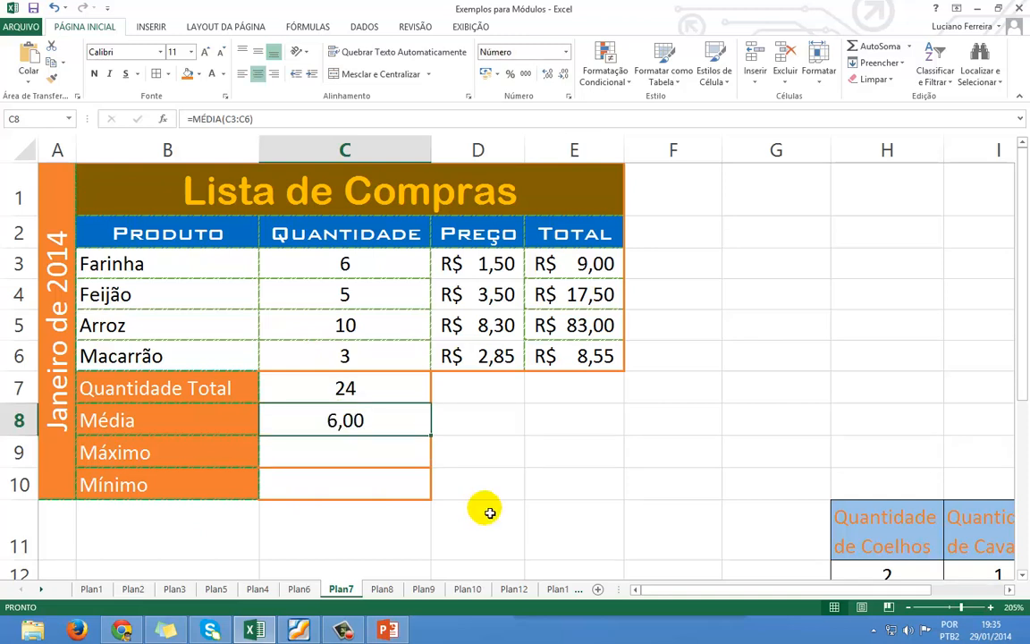
key(Delete)
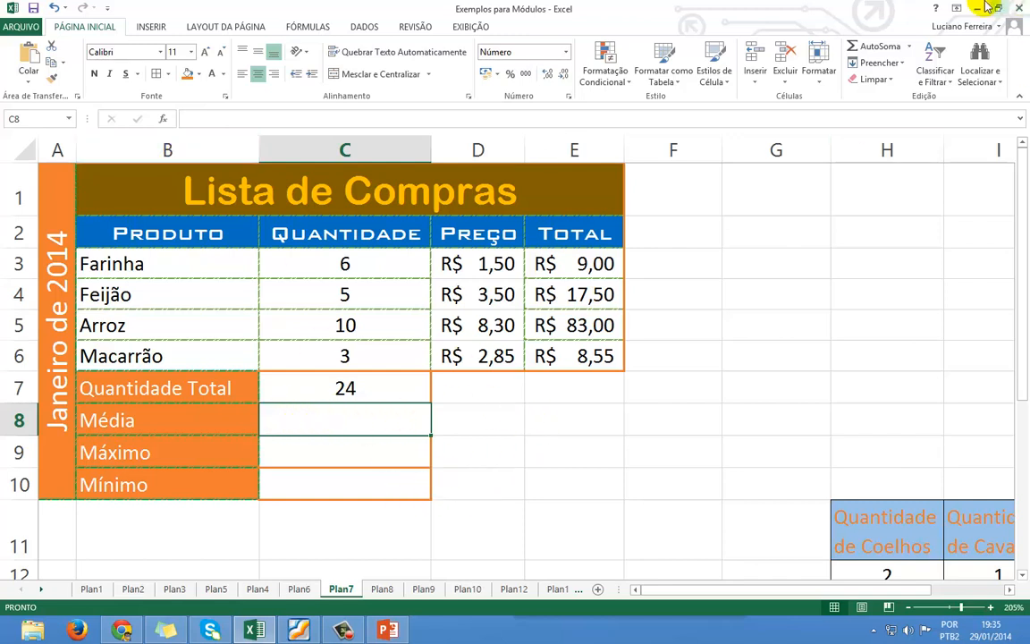
click(909, 45)
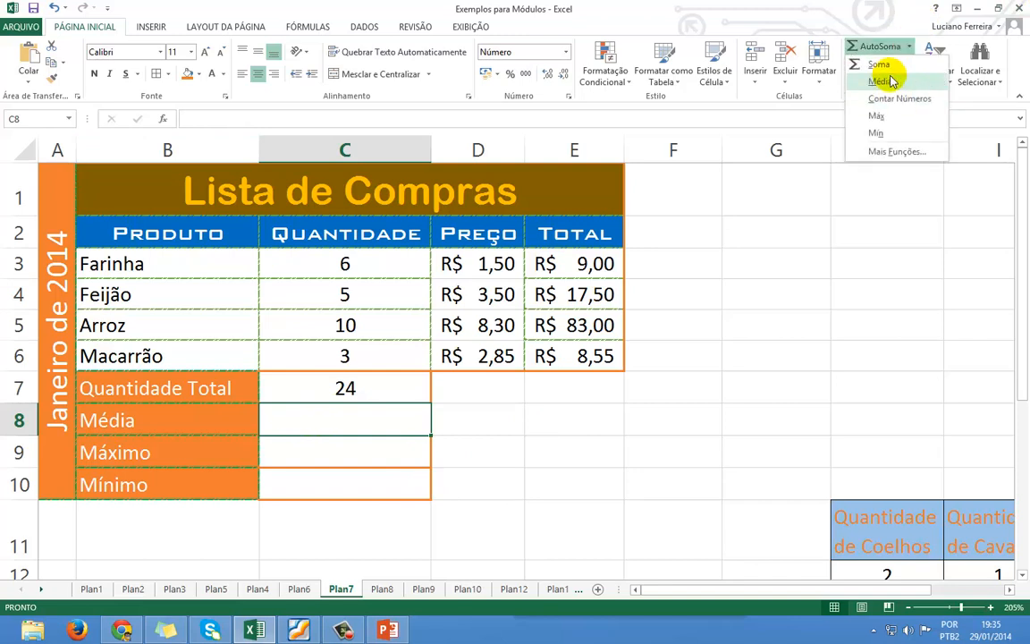
click(349, 257)
drag(401, 268, 386, 350)
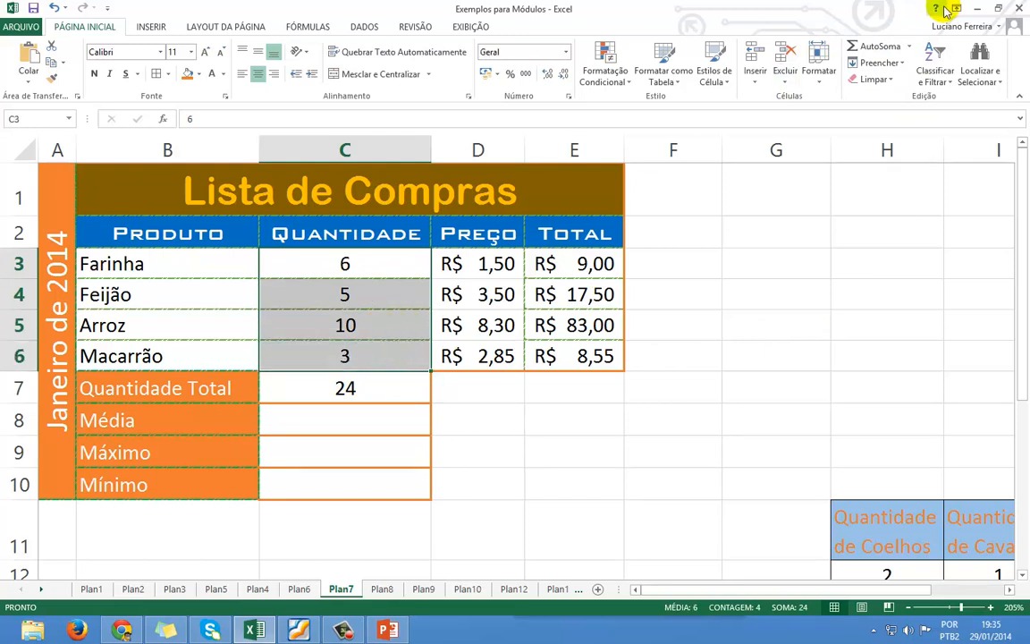
click(907, 47)
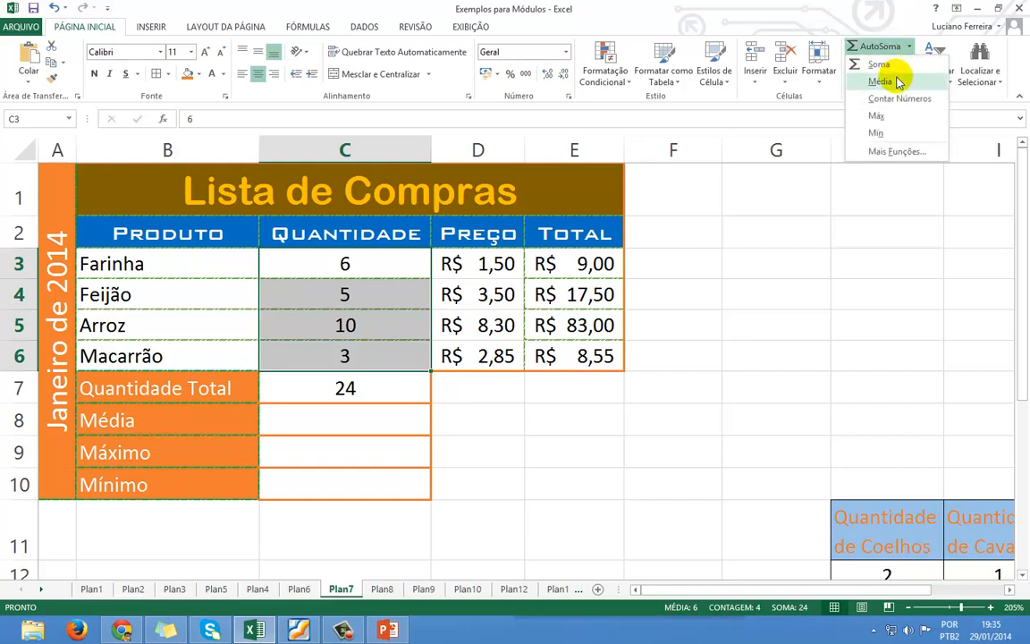
click(879, 81)
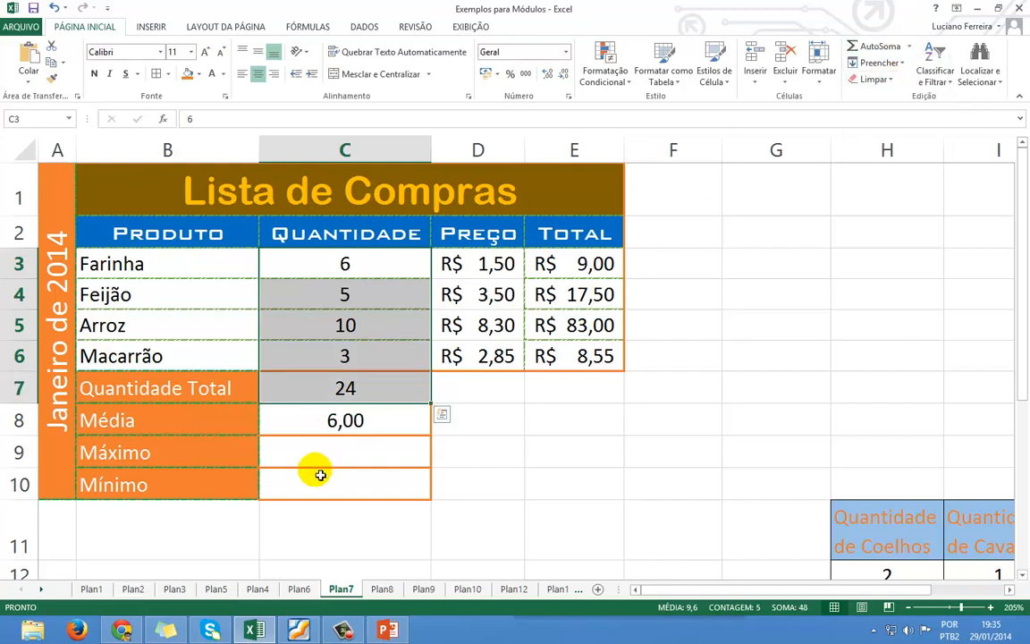
click(334, 429)
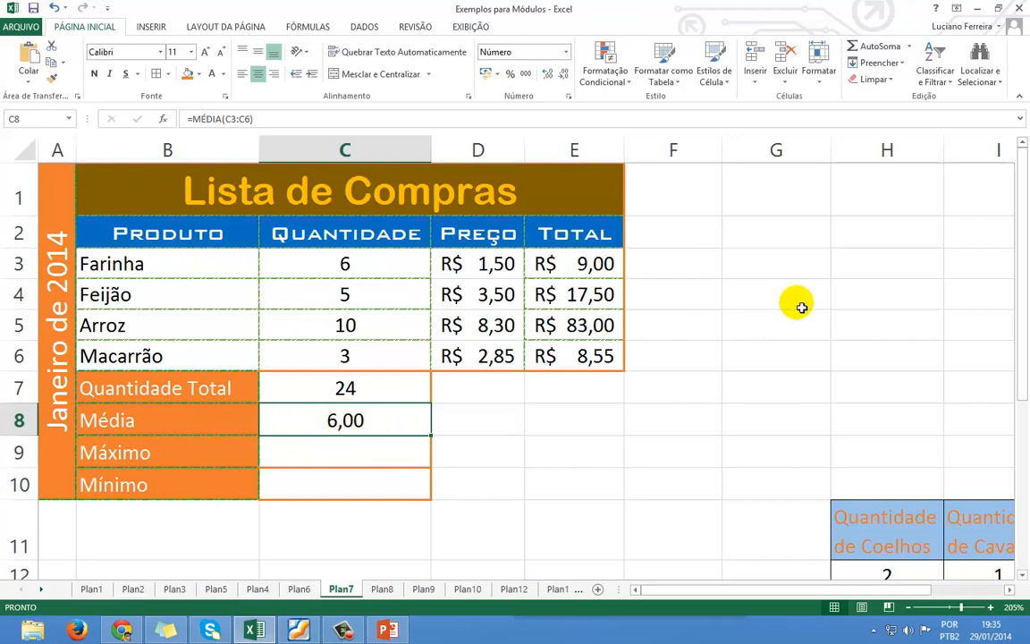
Enter a trial average of the quantities in column C in empty cell G6.
click(782, 359)
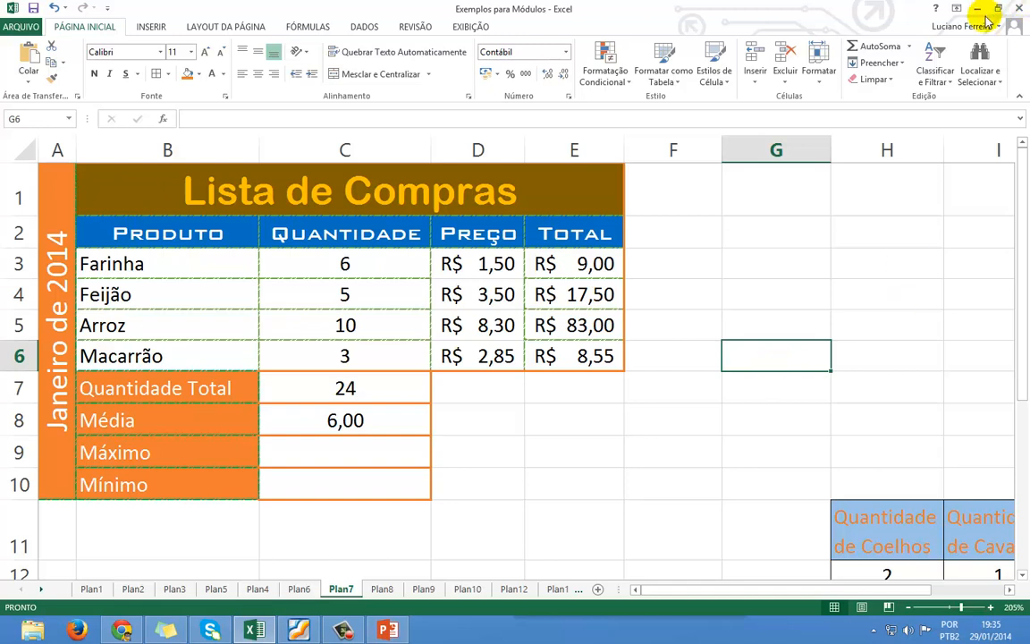
click(909, 47)
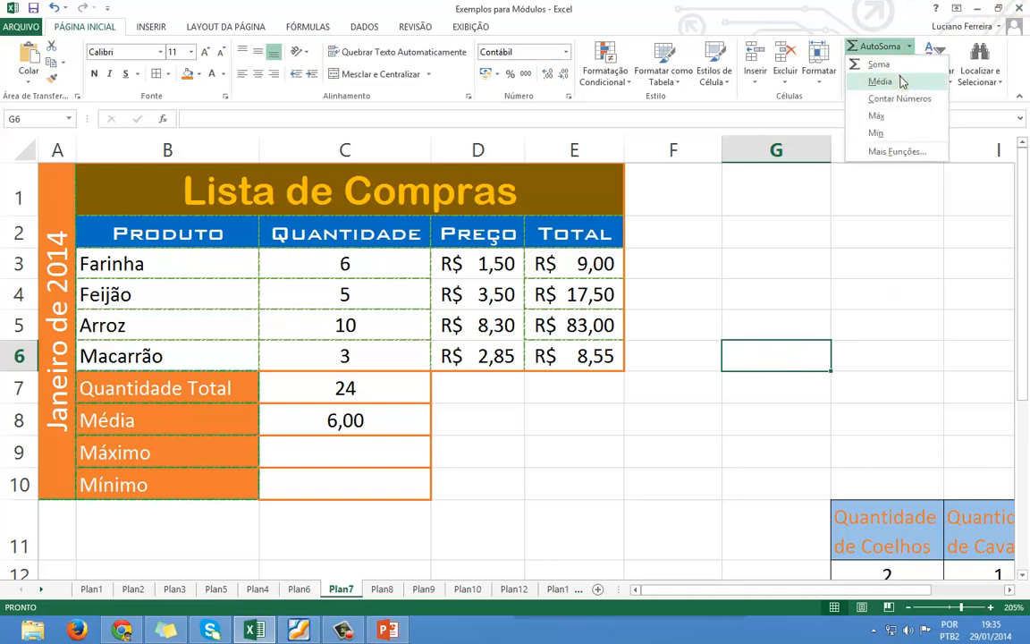
click(869, 81)
drag(547, 265, 550, 357)
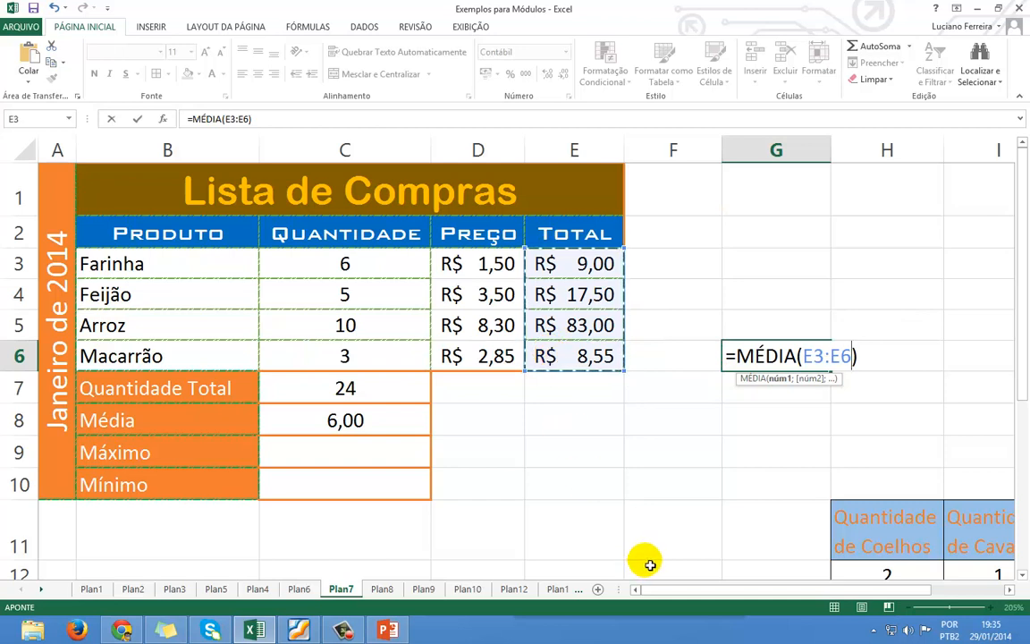
drag(318, 260, 306, 351)
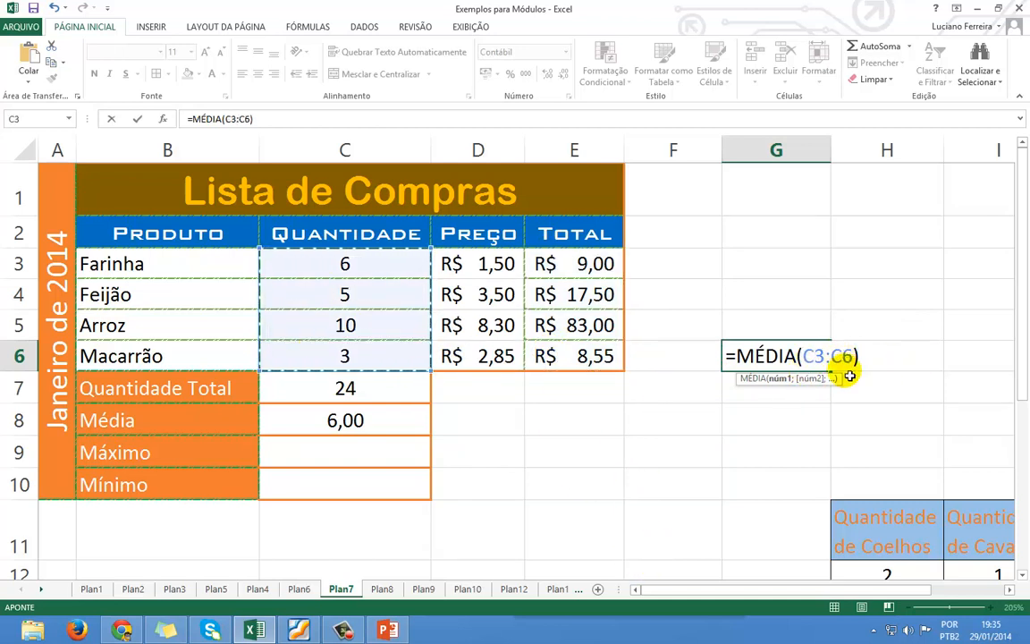
key(Return)
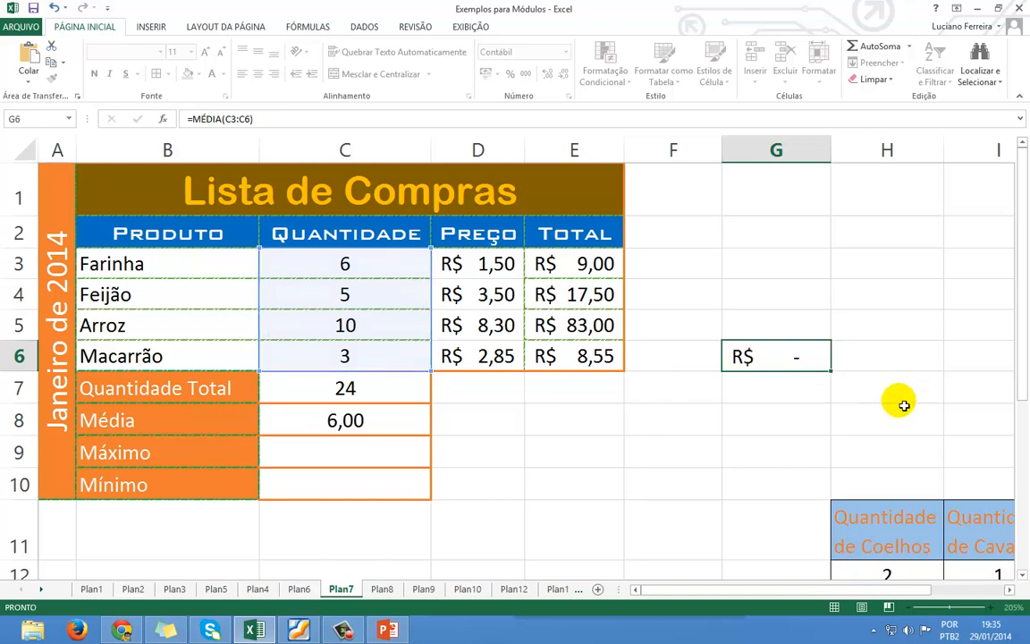
key(Up)
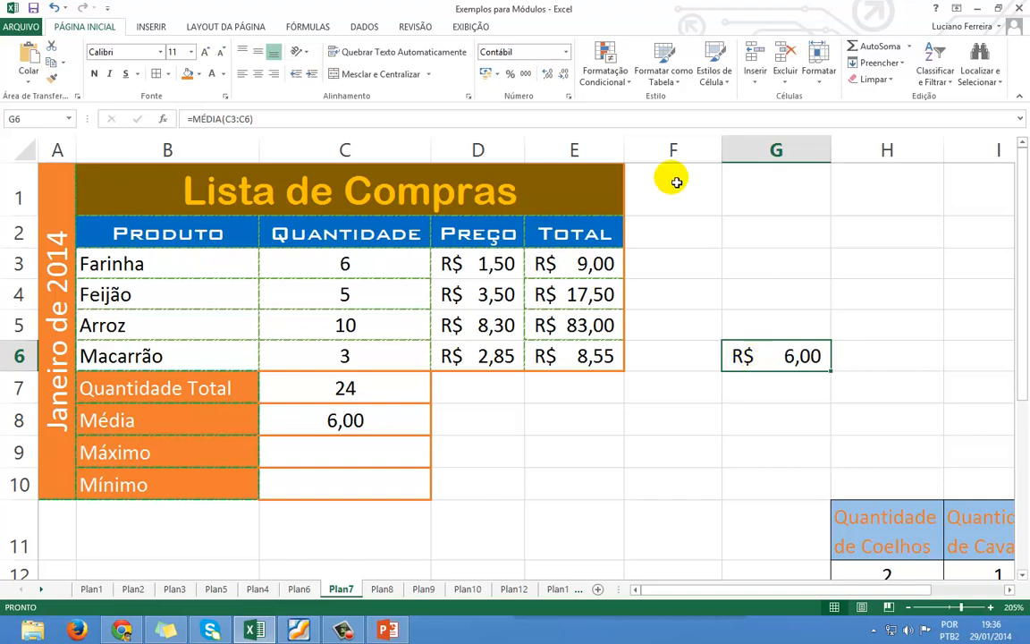
Give the G6 trial average the general number format, then reselect Média cell C8.
click(567, 52)
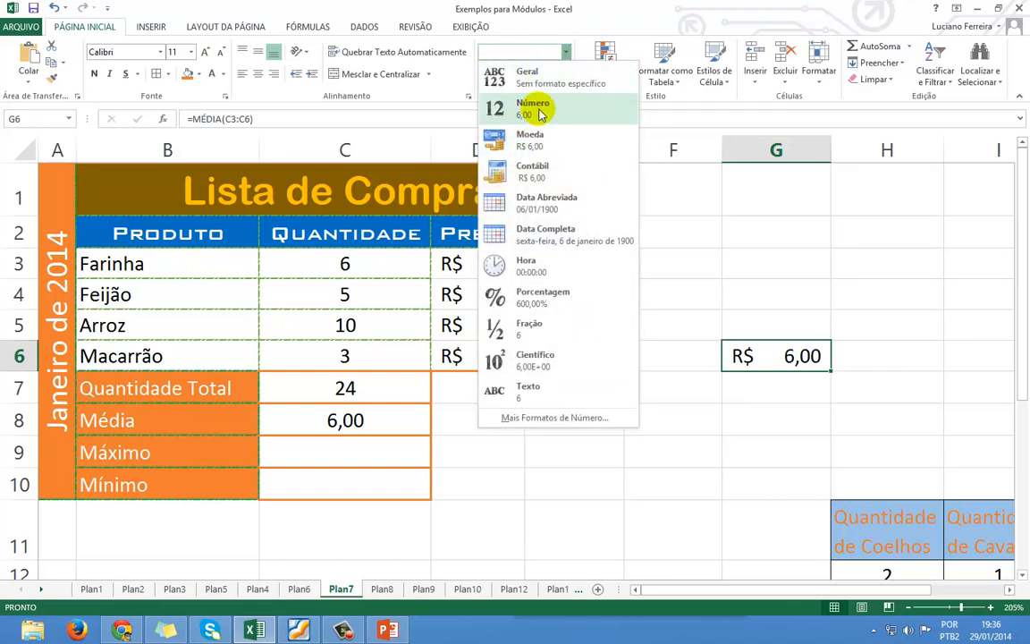
click(537, 77)
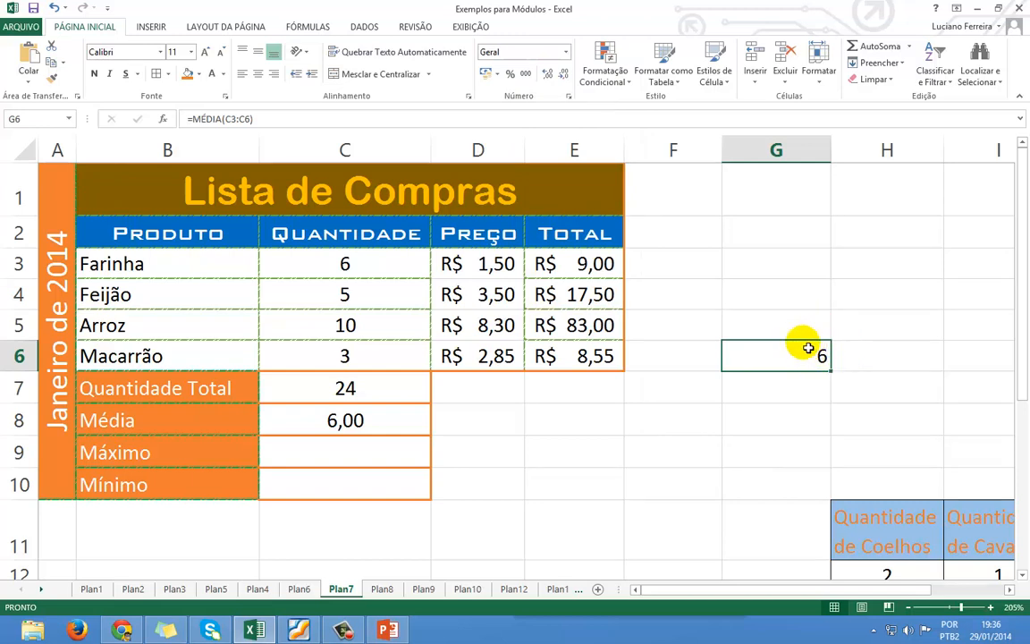
click(861, 336)
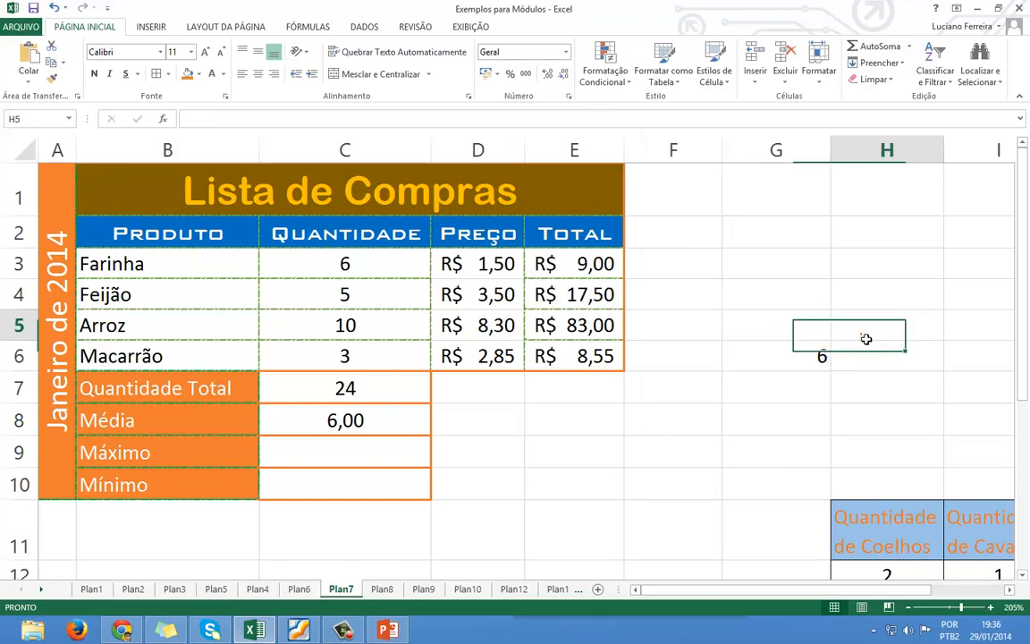
click(821, 349)
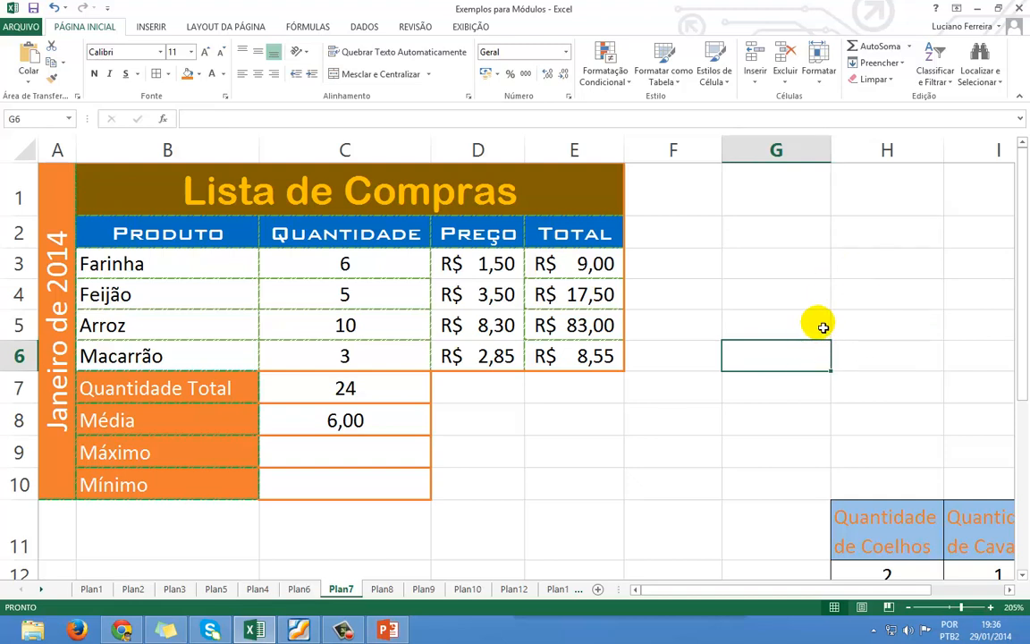
click(296, 420)
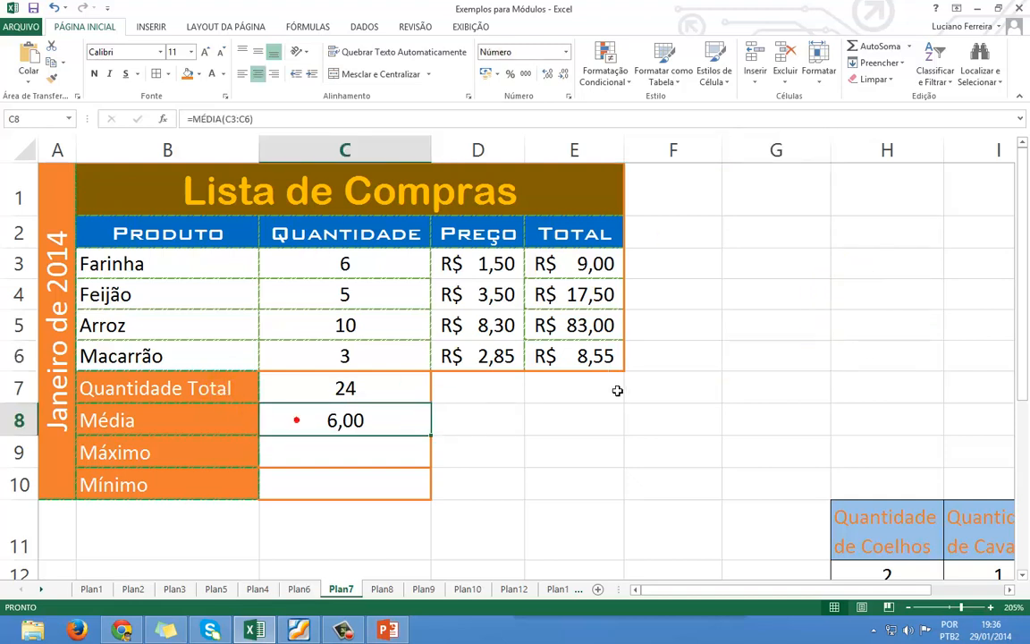
Replace C8 with =MÉDIA(C3:C6) to average the quantities to 6,00.
key(Delete)
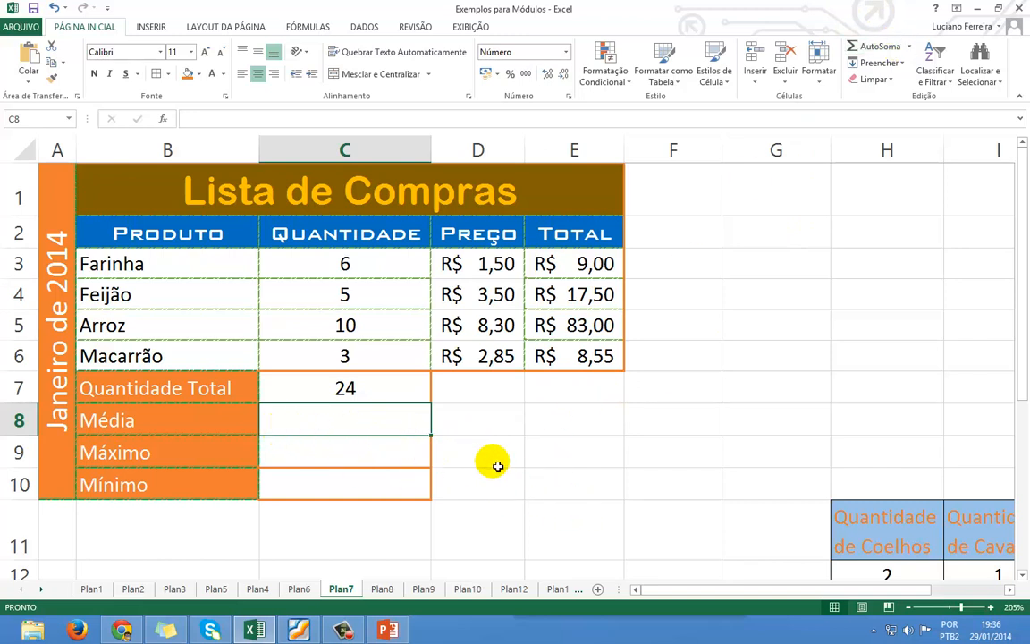
text(=MÉDIA)
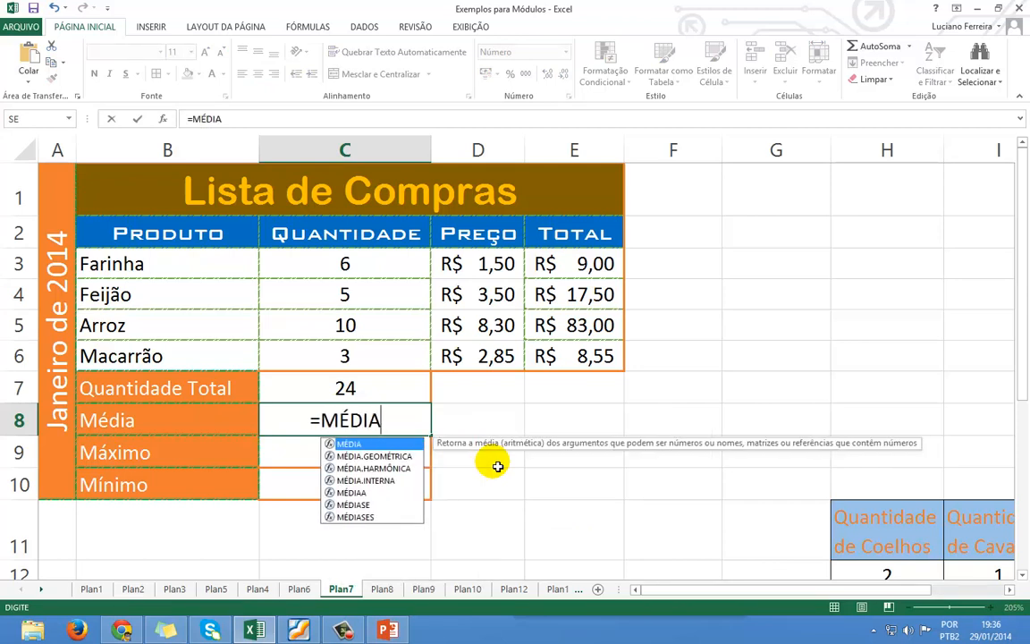
key(BackSpace)
key(BackSpace)
key(BackSpace)
key(BackSpace)
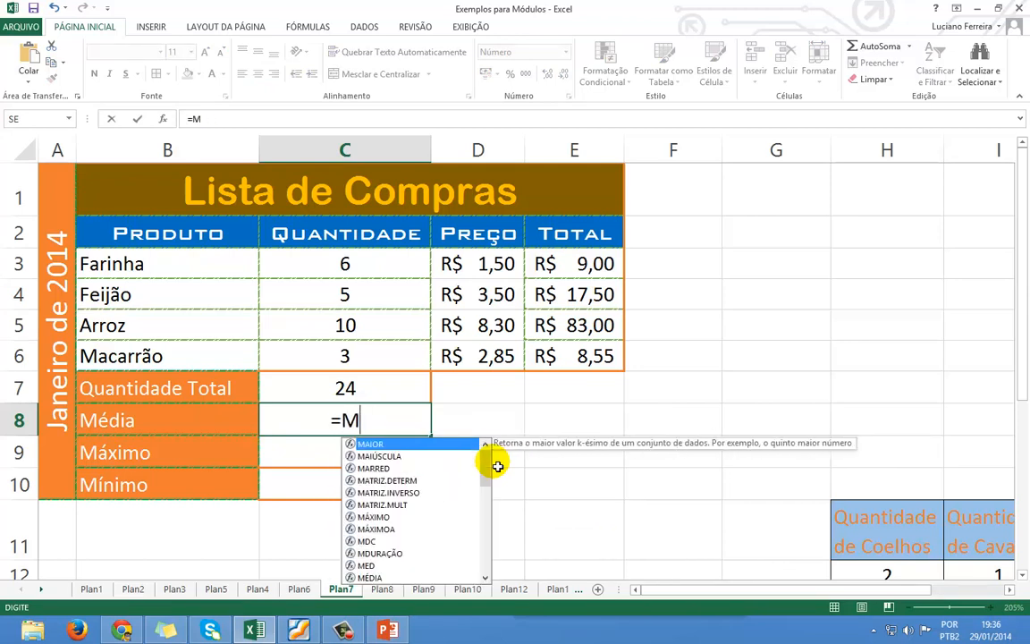
text(É)
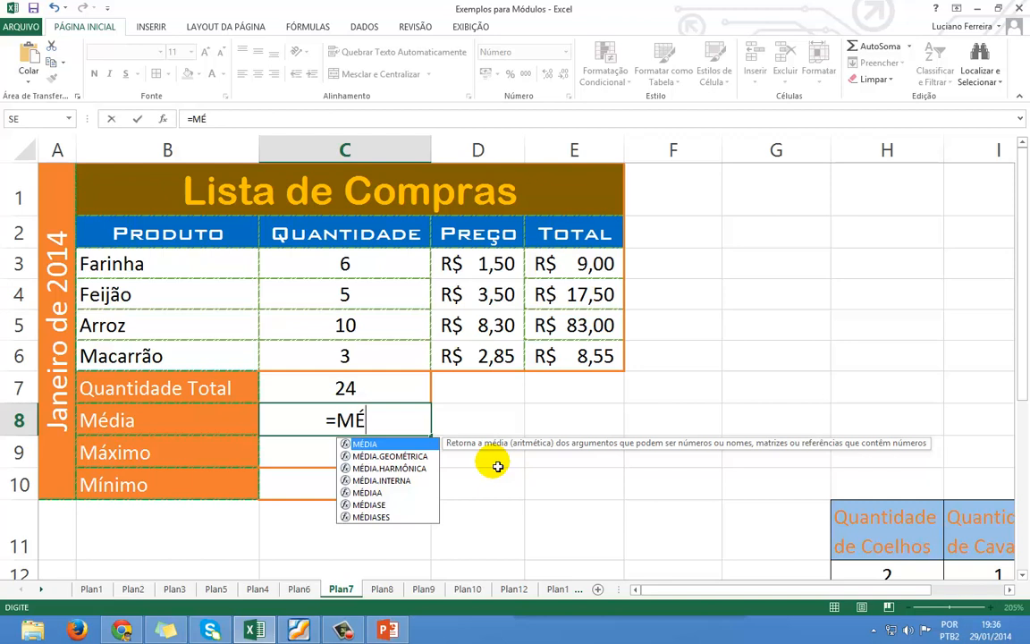
key(Tab)
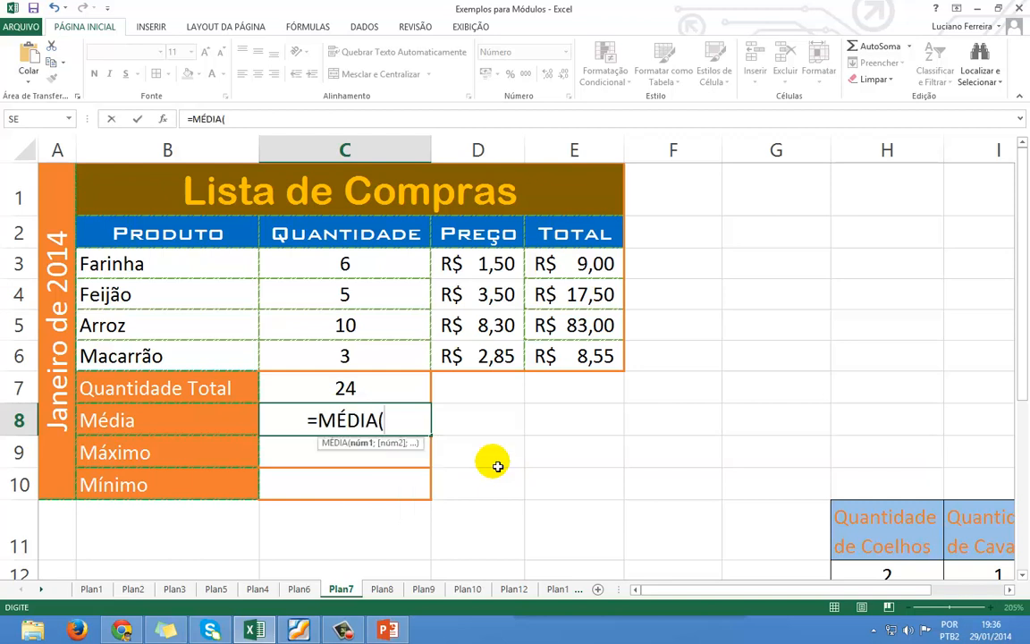
drag(396, 269, 403, 351)
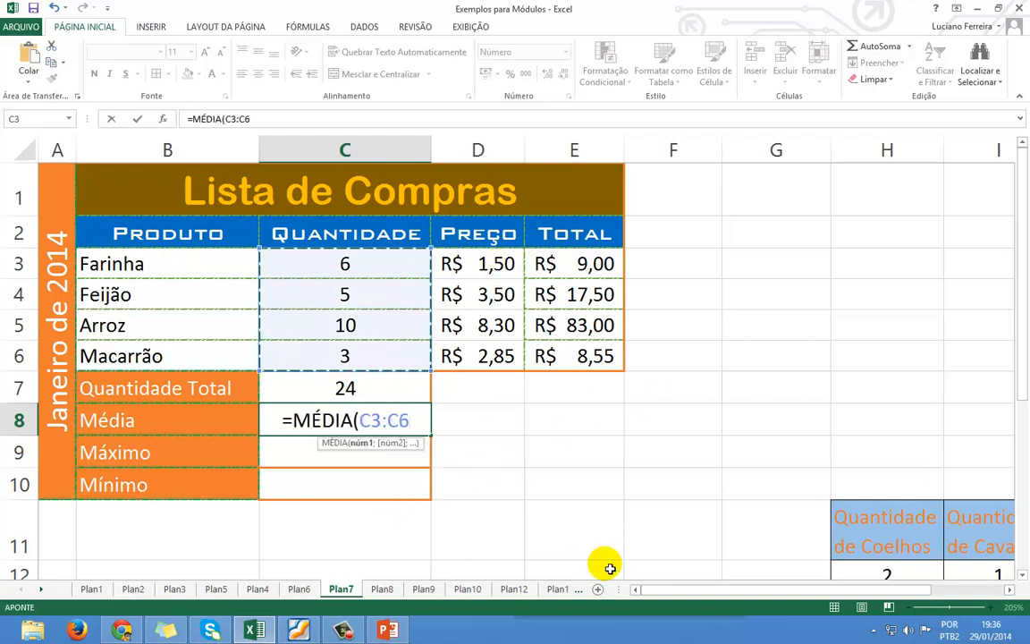
text())
key(Return)
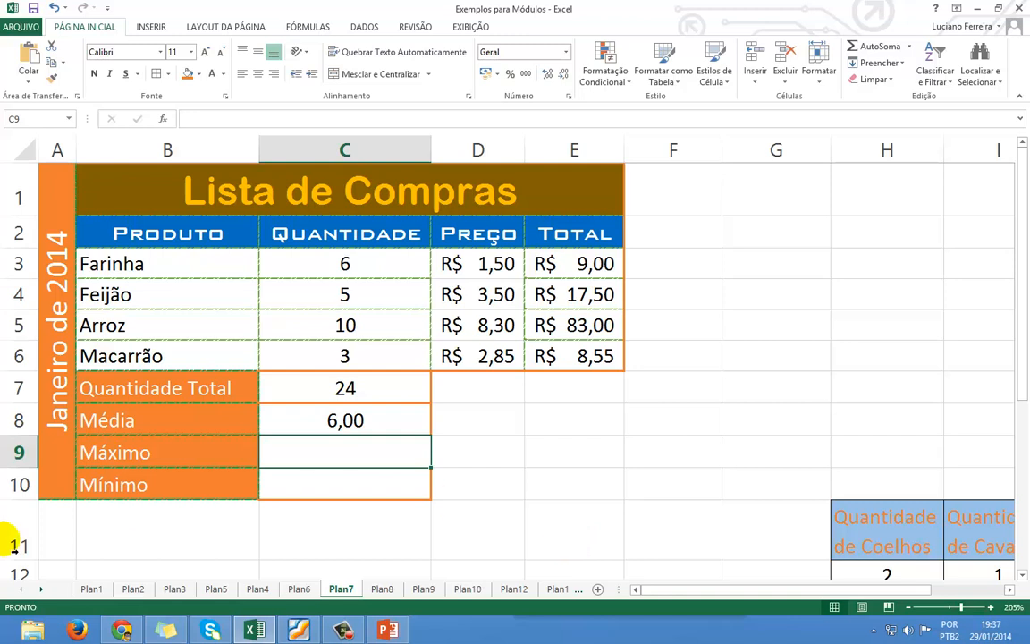
Select quantities C3:C6 to compare their average in the status bar.
click(306, 267)
drag(305, 267, 306, 347)
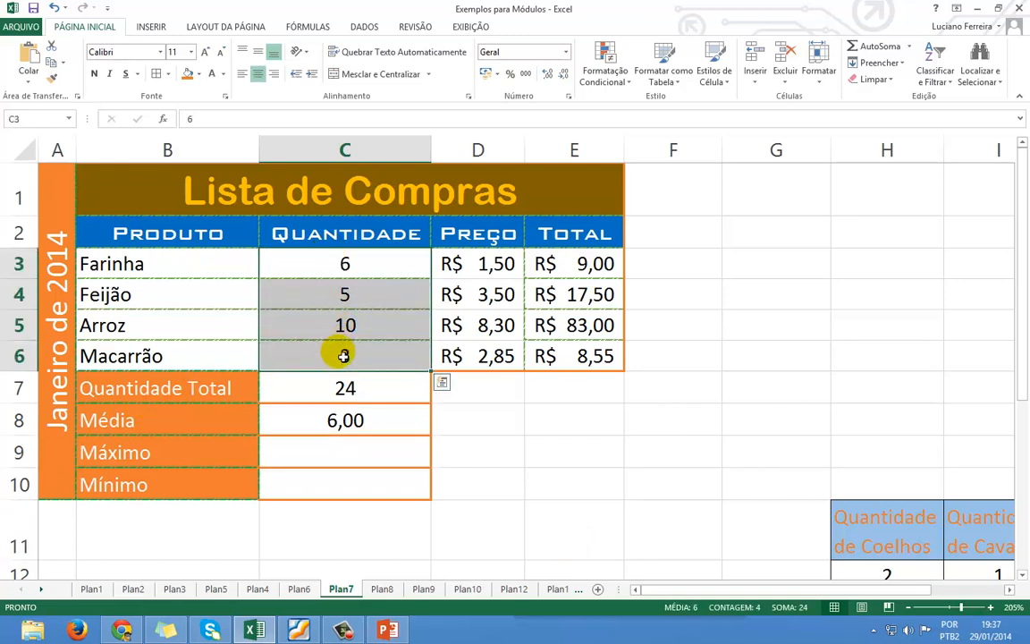
click(374, 349)
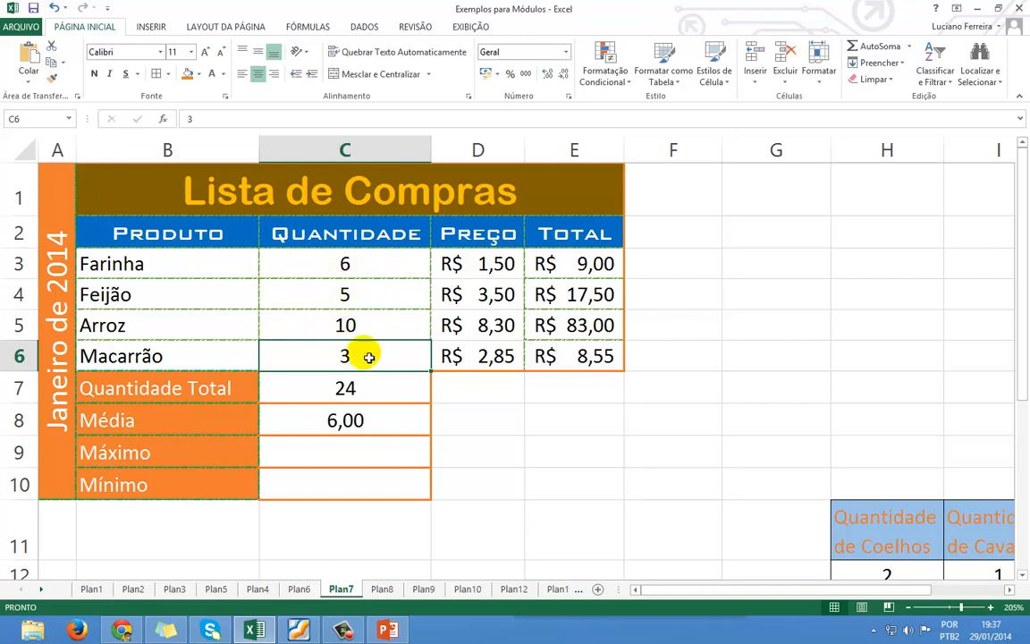
click(353, 458)
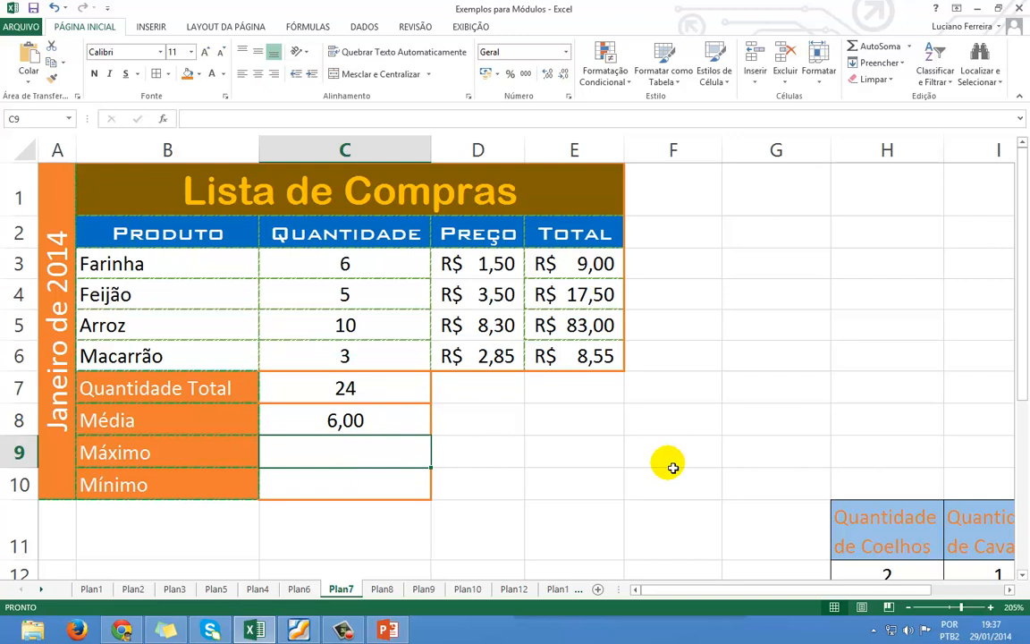
text(=M)
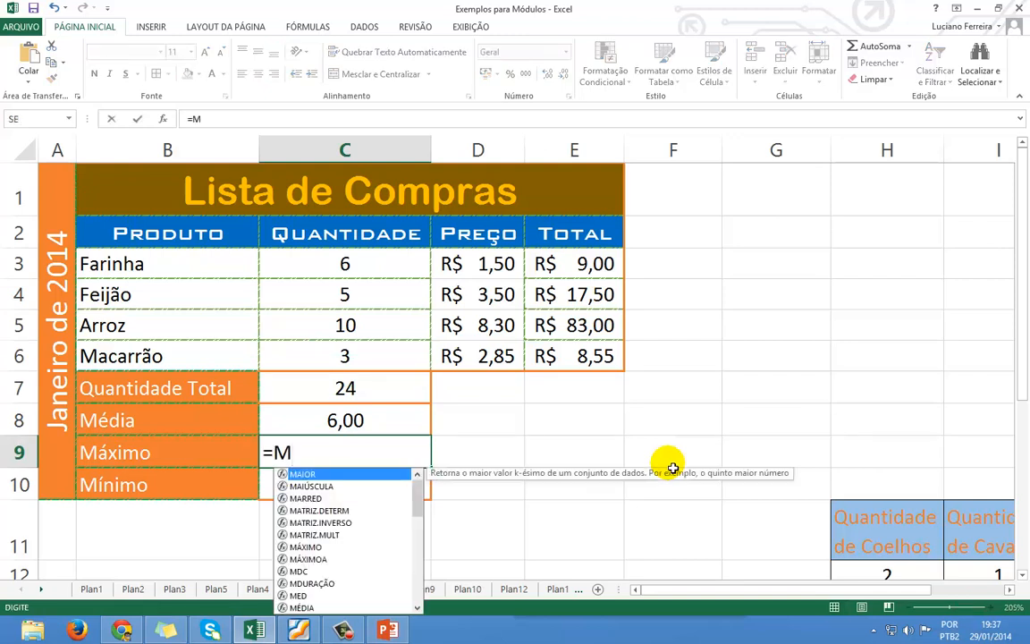
text(Á)
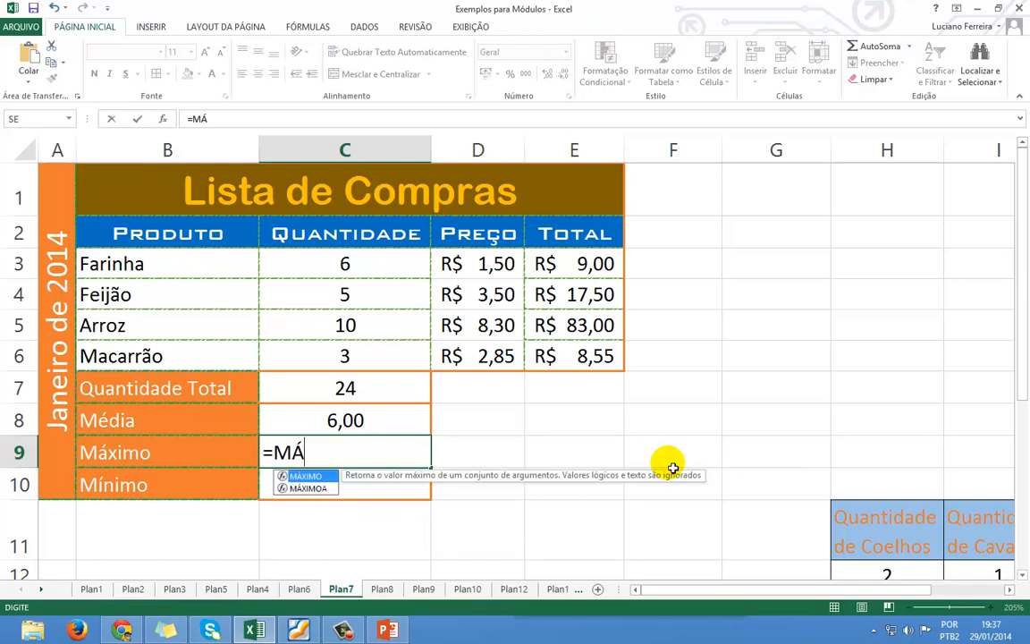
key(Tab)
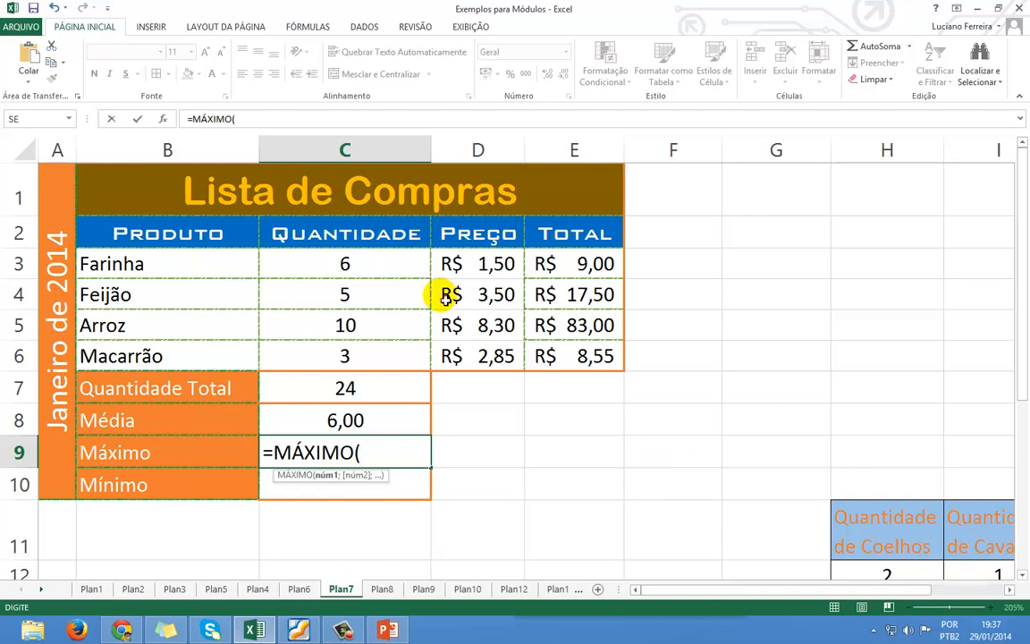
drag(393, 277, 412, 356)
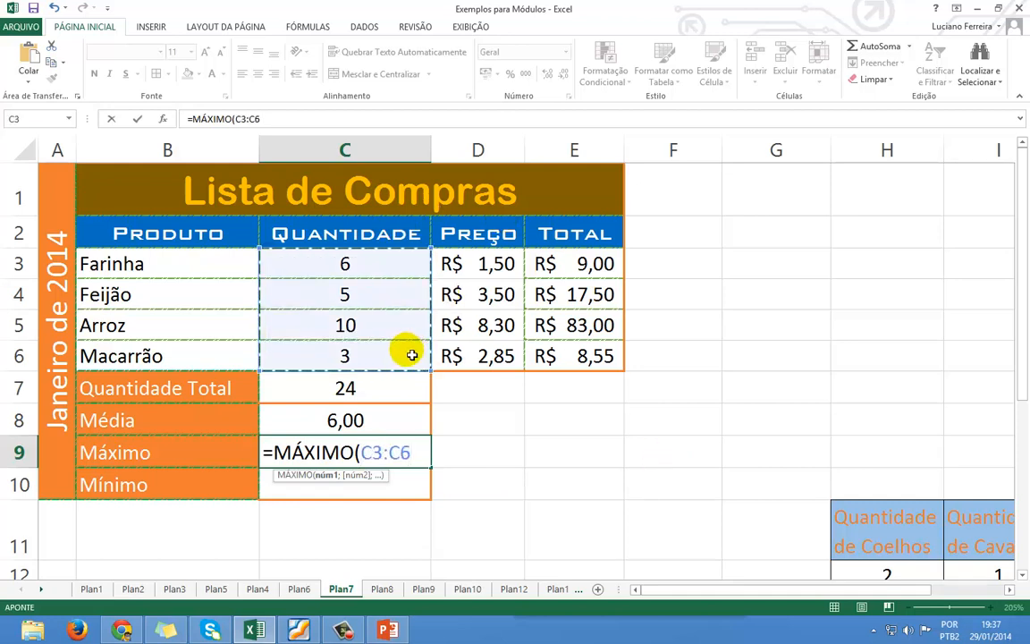
key(Return)
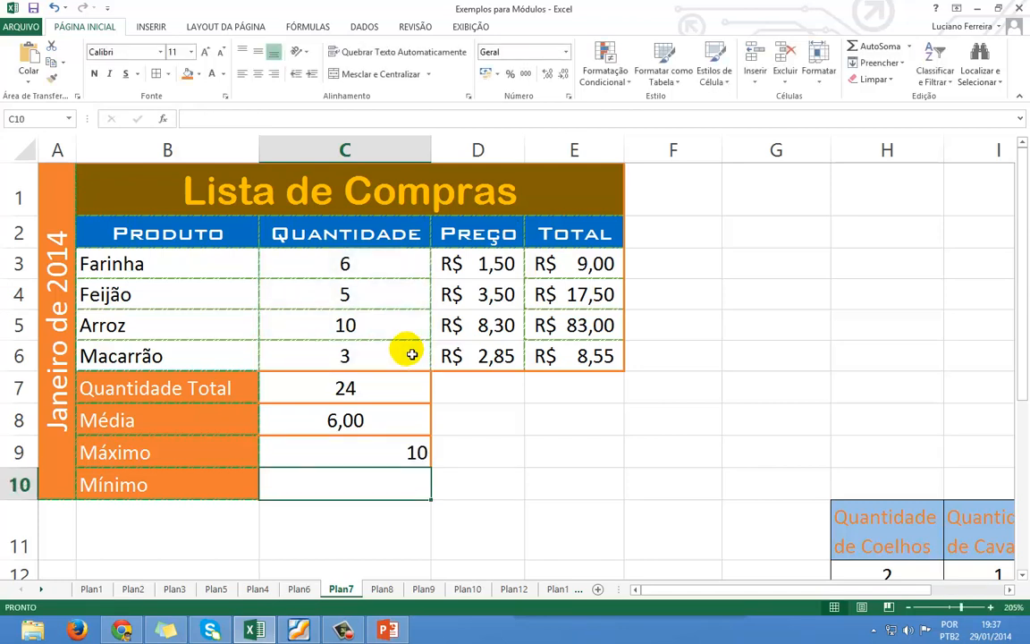
click(400, 452)
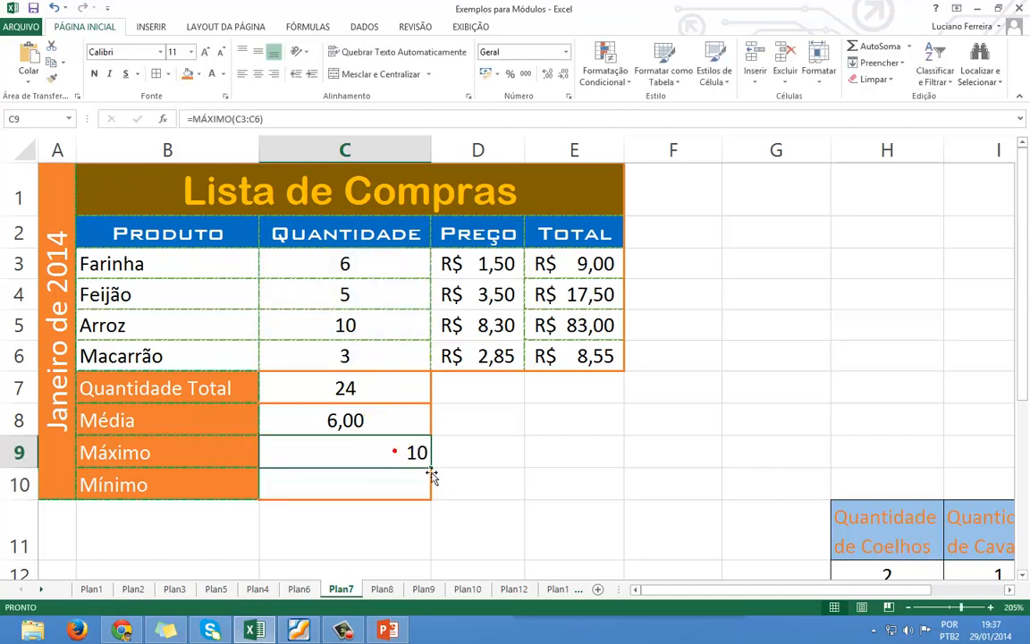
key(Delete)
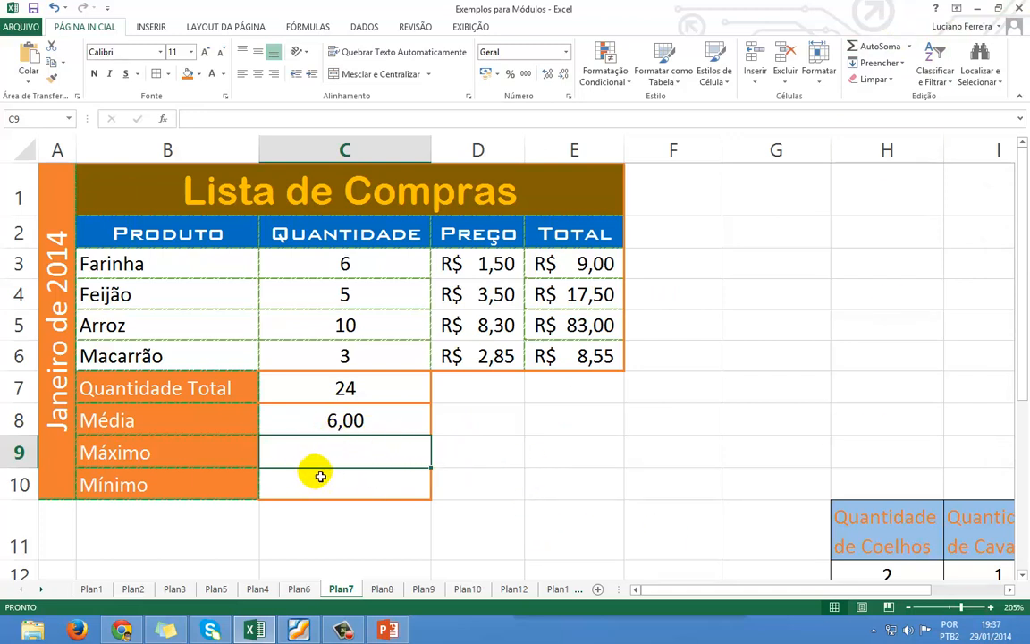
Insert an AutoSoma Máx formula in C9 with its range set to C3:C6.
click(911, 46)
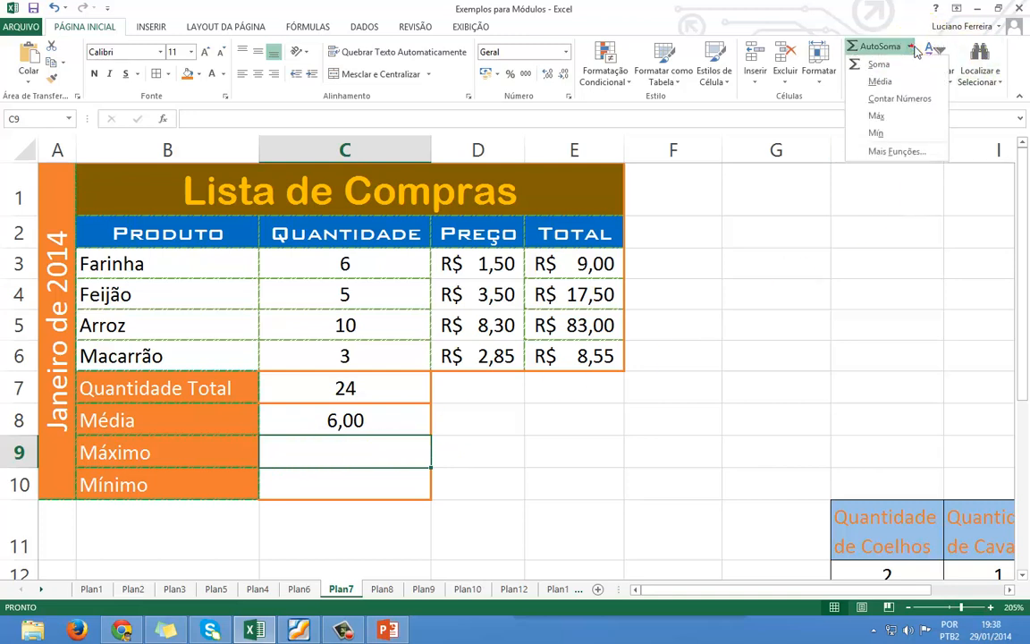
click(909, 118)
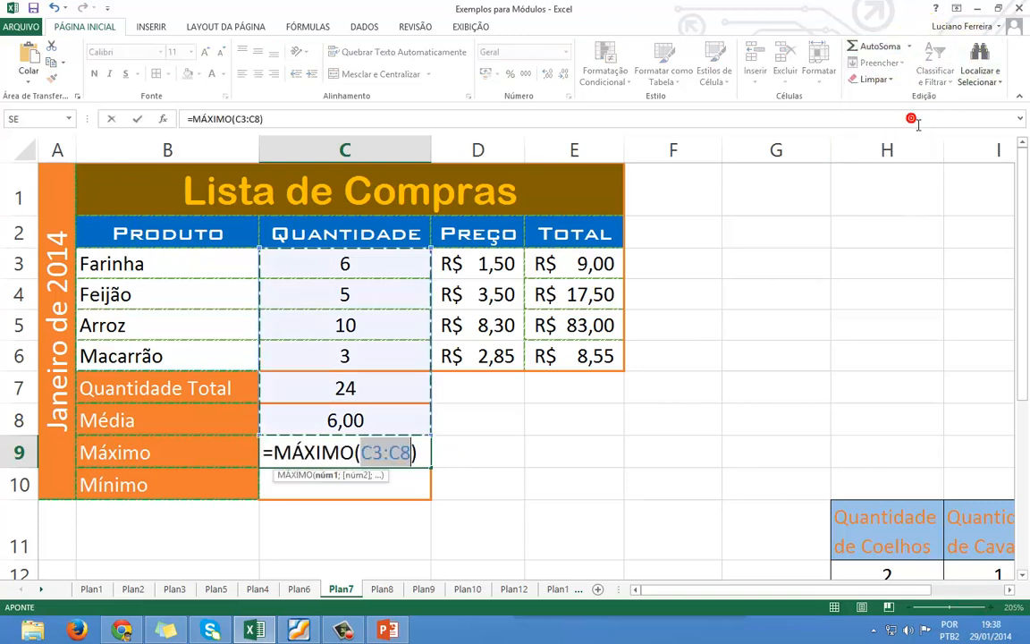
drag(368, 266, 370, 356)
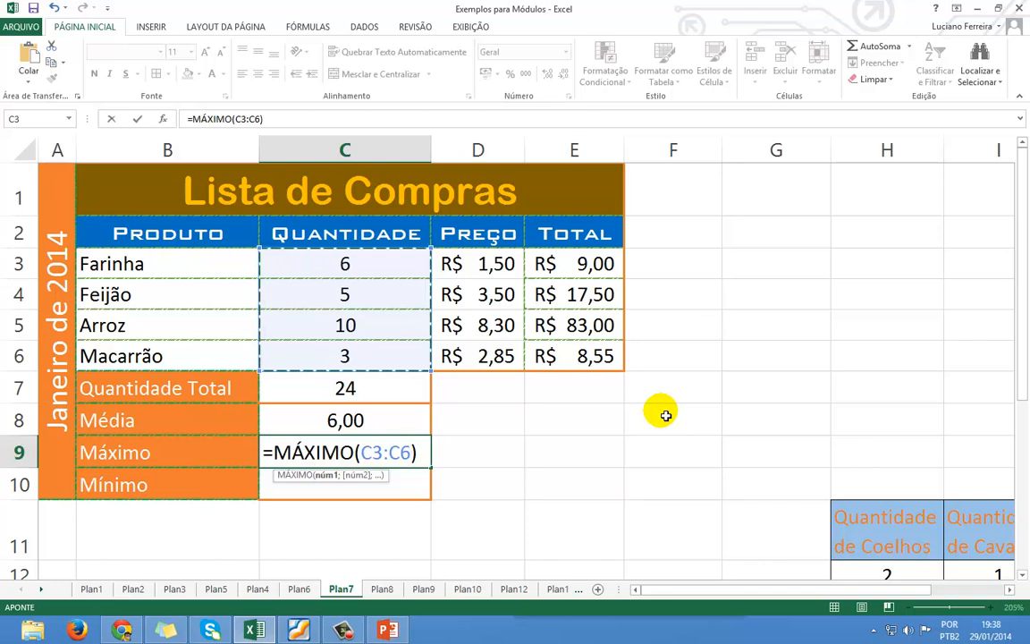
key(Return)
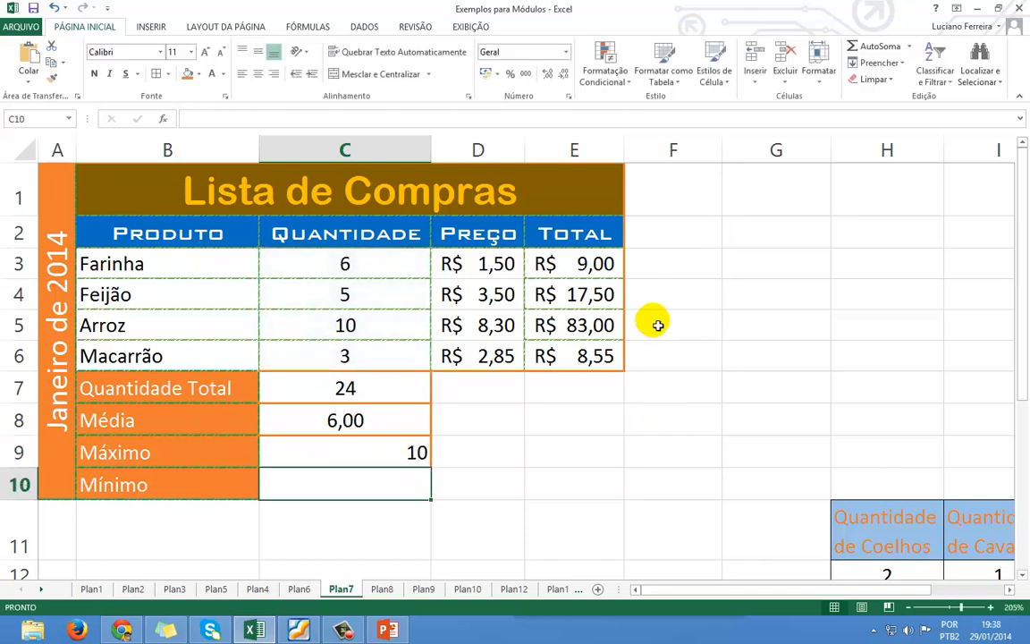
Clear C9, then rebuild it as =MÁXIMO(C3:C6) from AutoSoma Máx, showing 10.
click(334, 457)
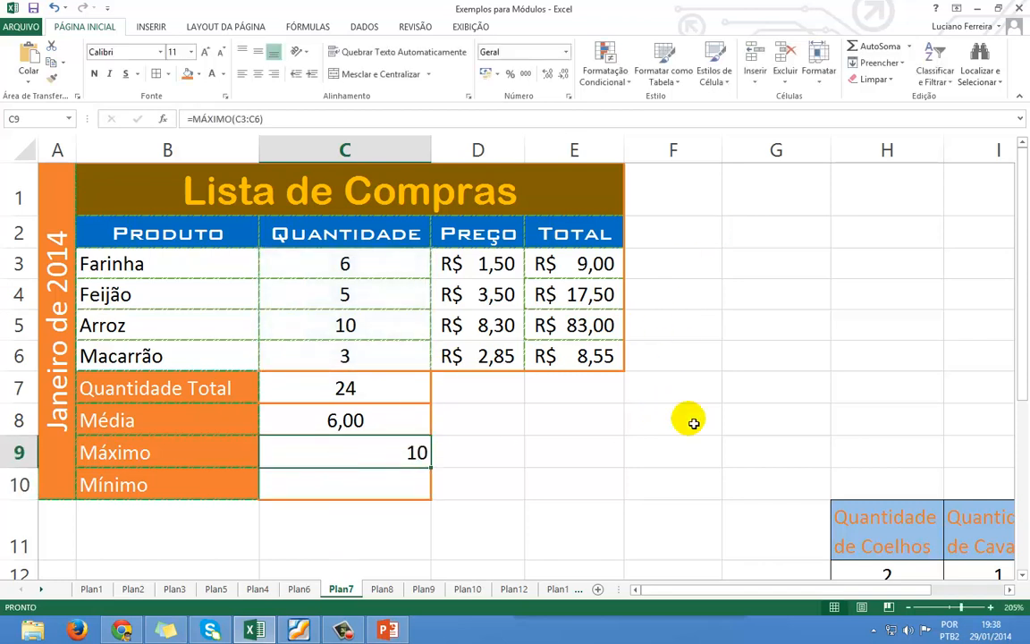
key(Delete)
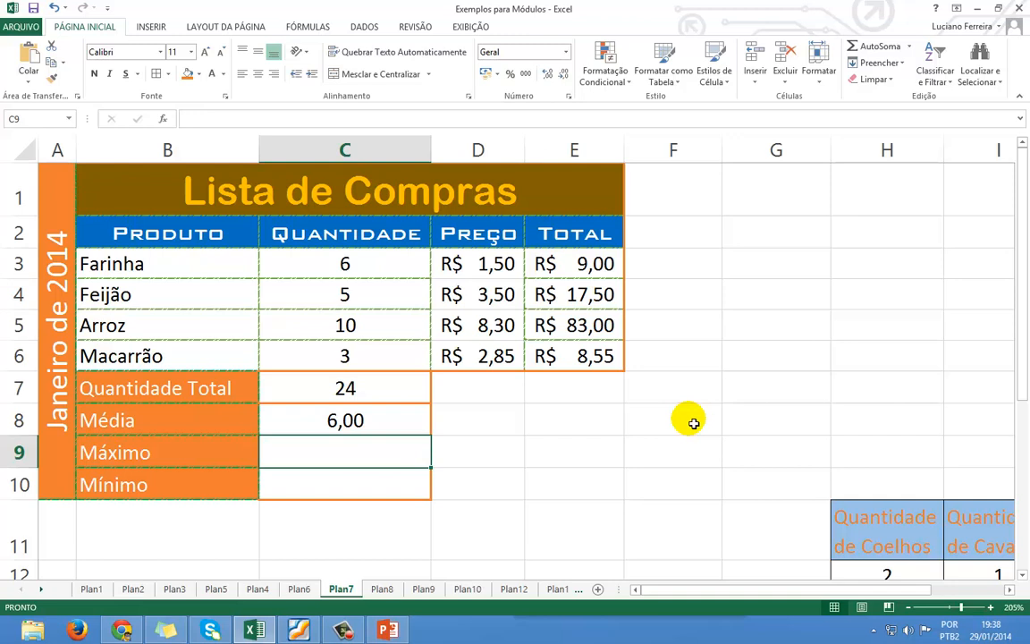
click(384, 271)
drag(385, 271, 375, 357)
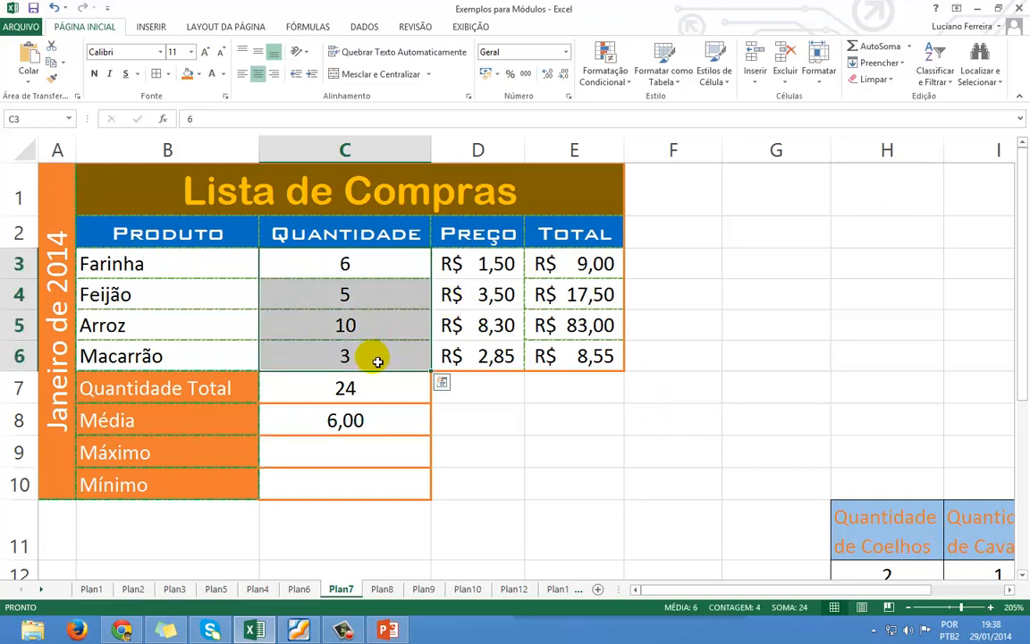
click(909, 47)
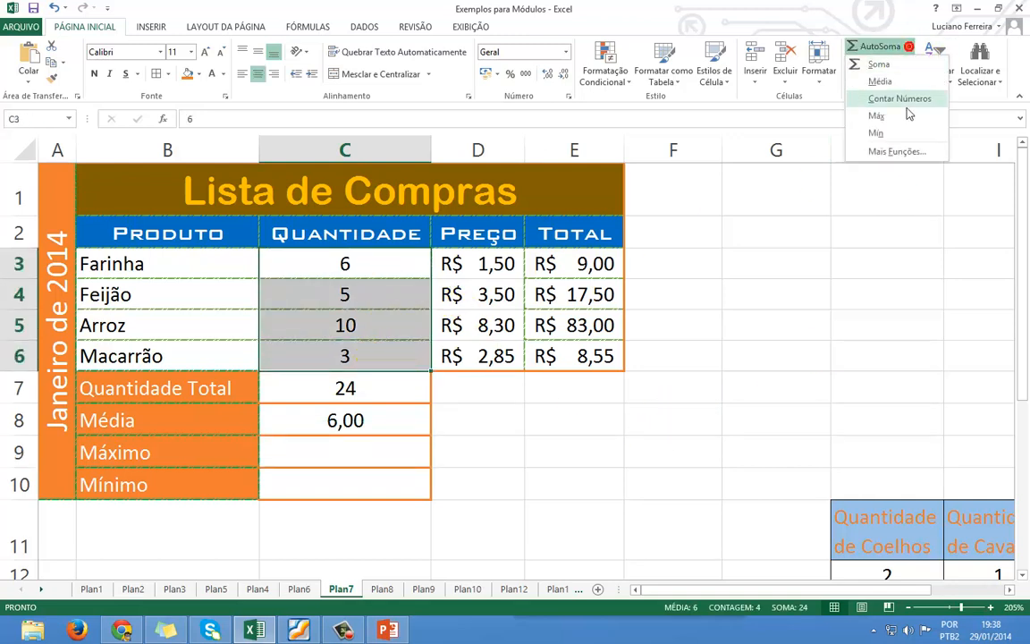
click(887, 119)
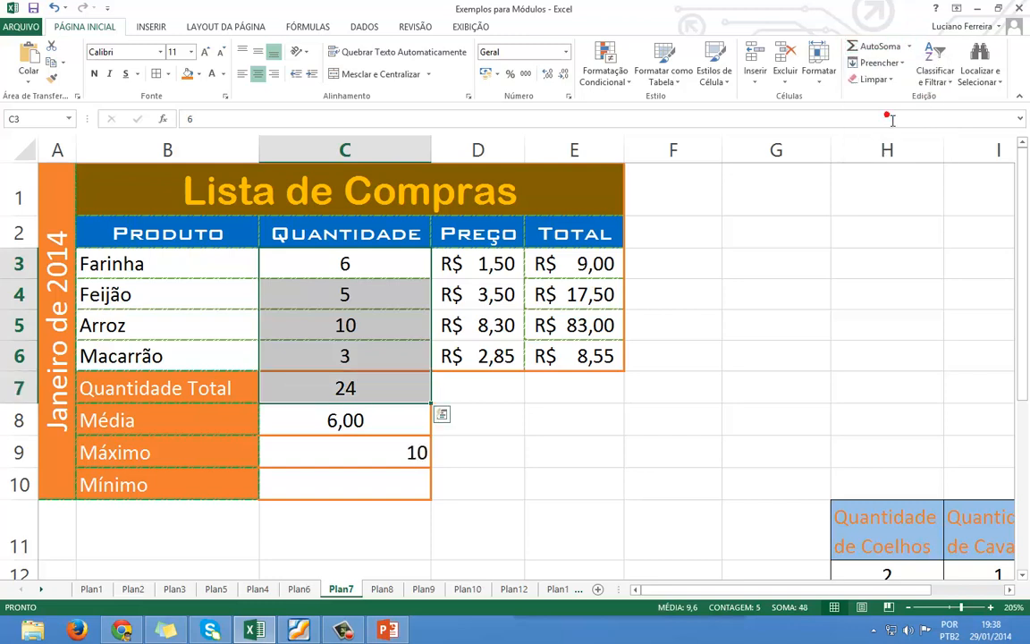
click(392, 461)
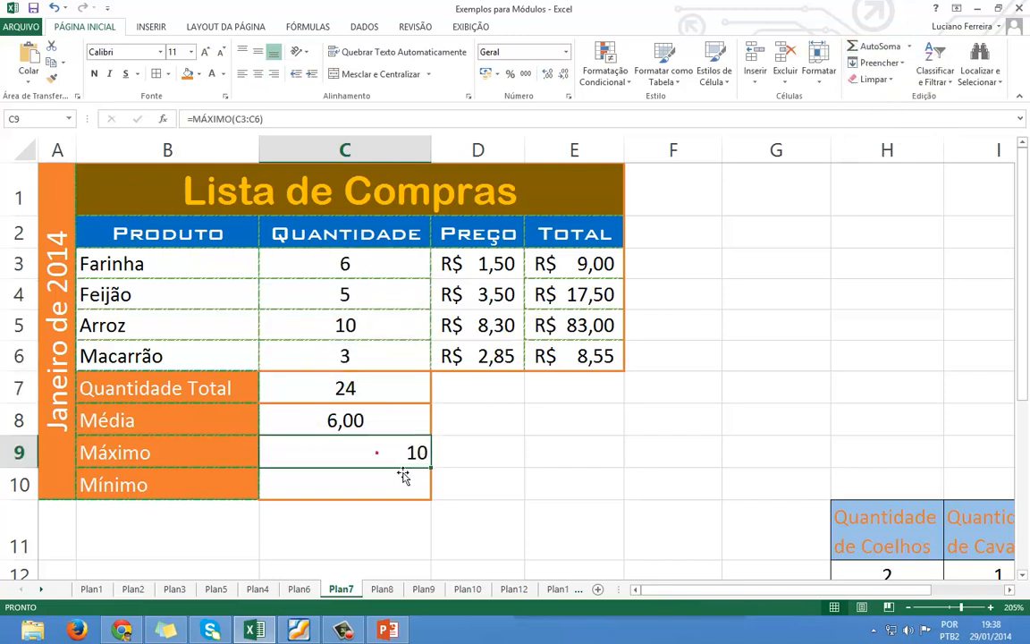
Centre C9 and reconfirm its =MÁXIMO(C3:C6) formula so it shows 10.
click(257, 73)
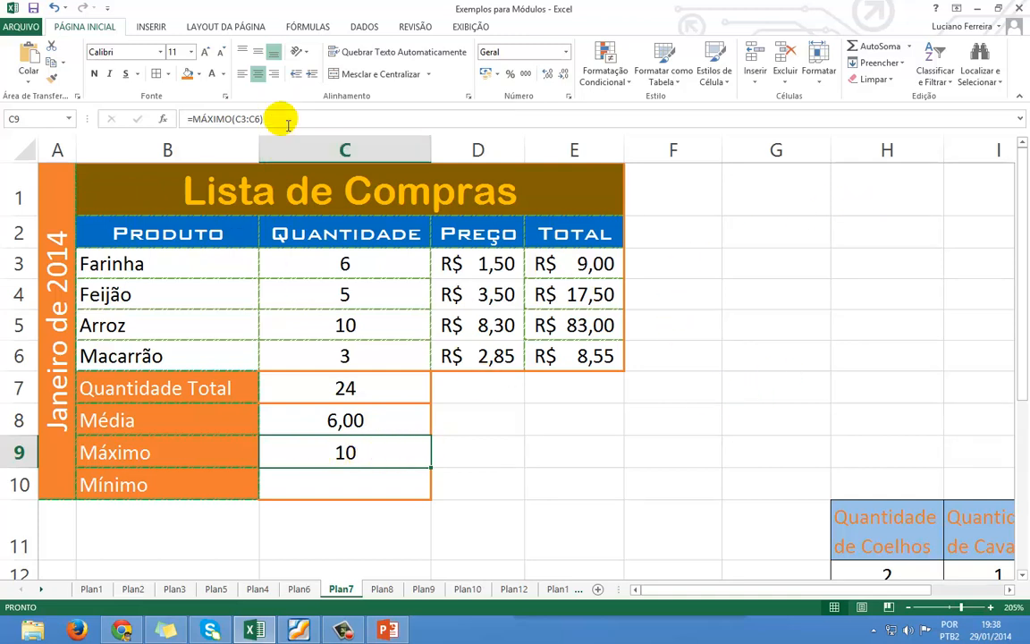
click(259, 119)
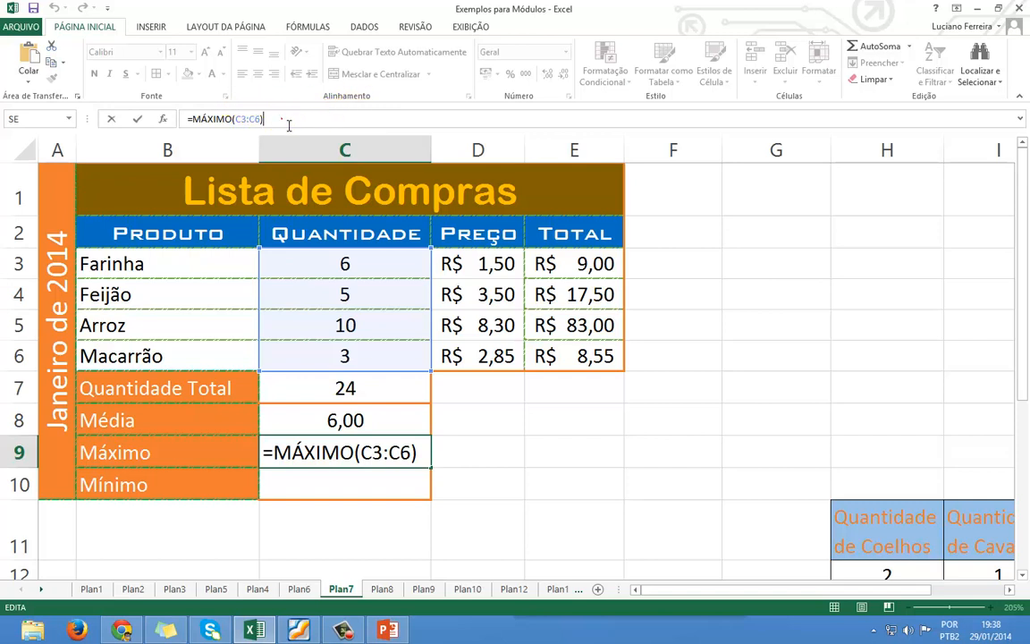
drag(281, 119, 188, 125)
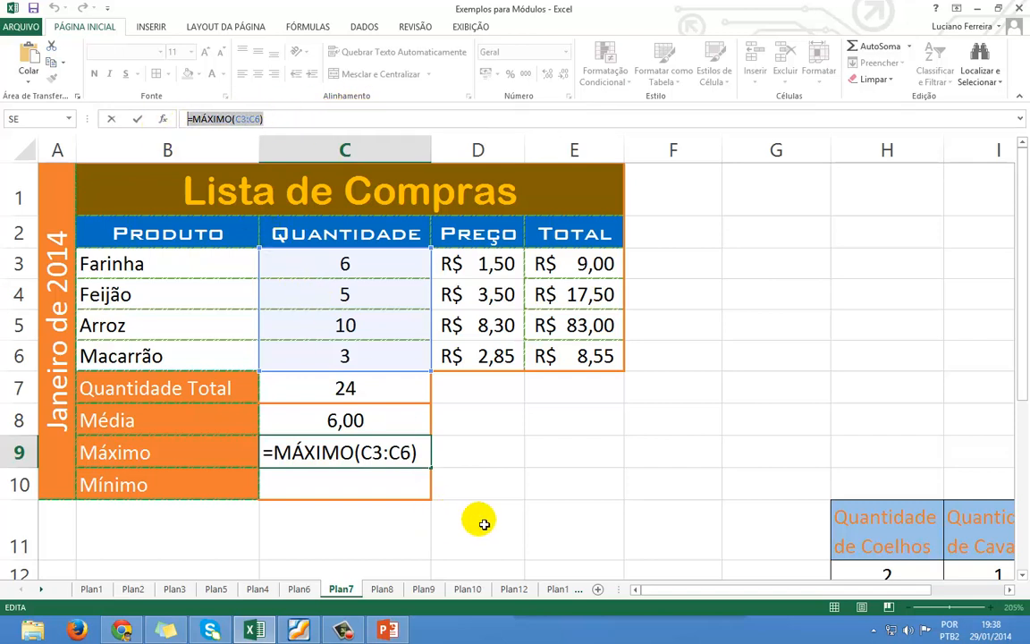
key(ctrl+Return)
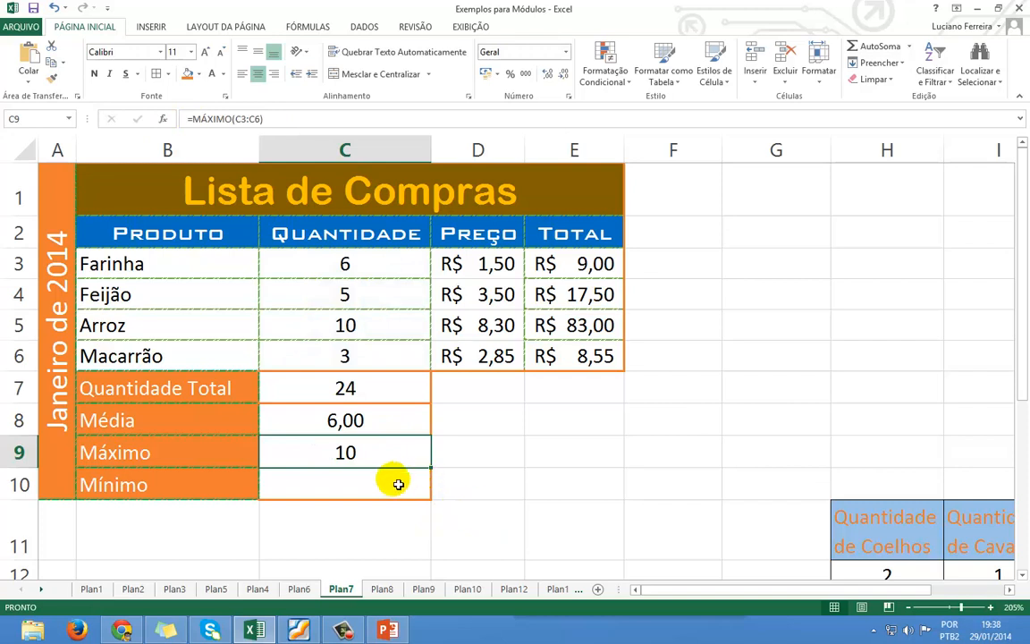
click(370, 491)
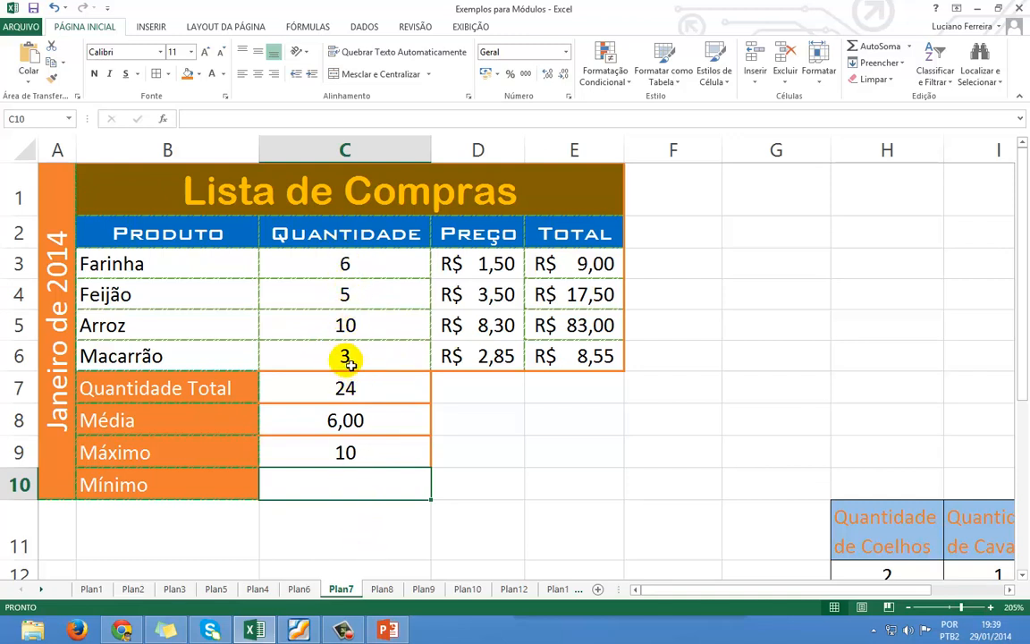
Enter =MÍNIMO(C3:C6) in C10, returning 3.
click(354, 489)
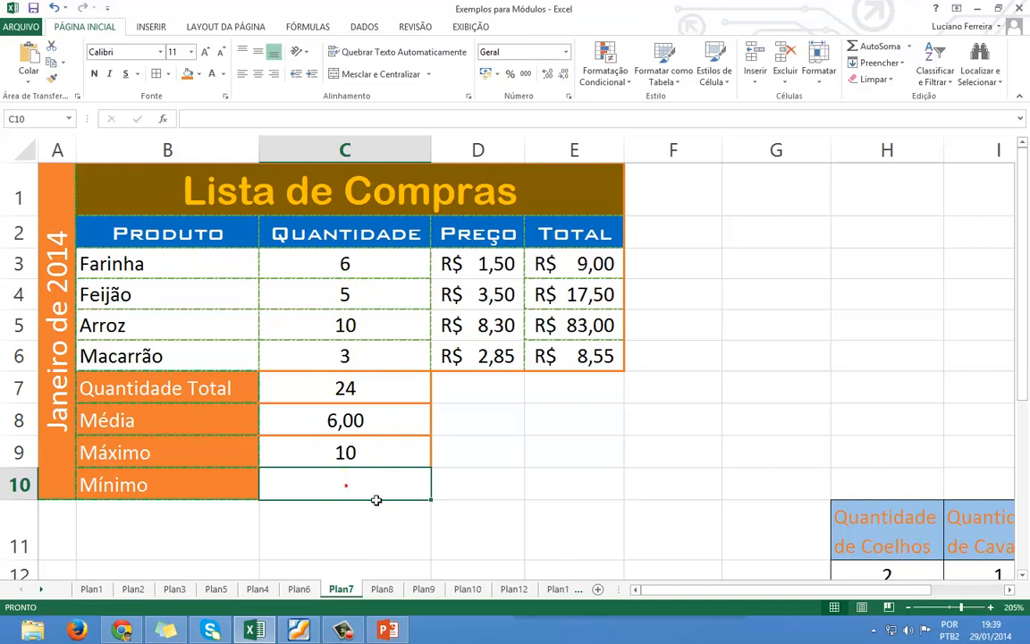
text(=)
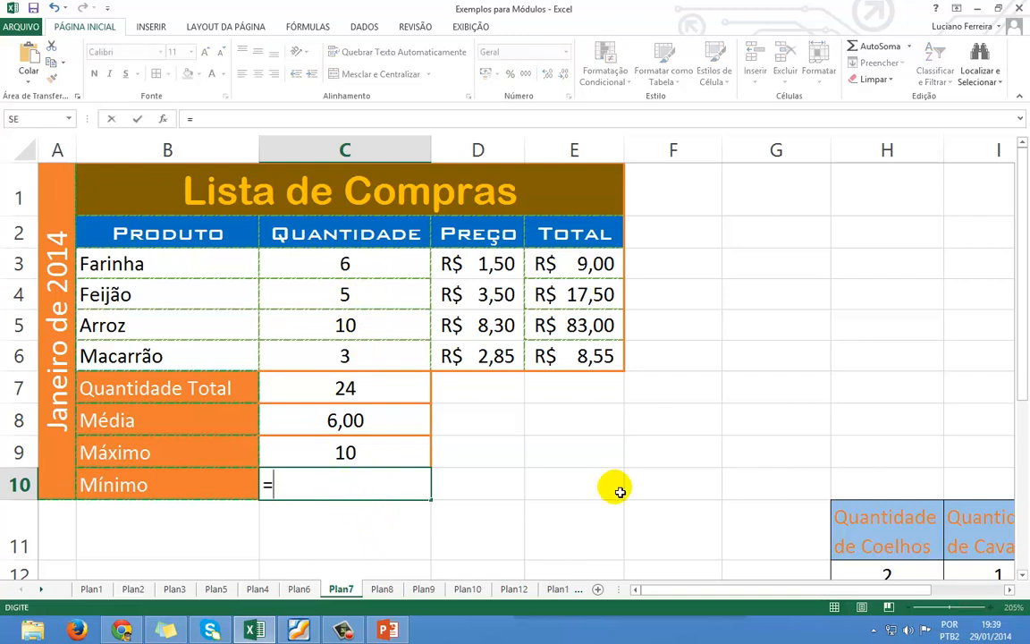
text(M)
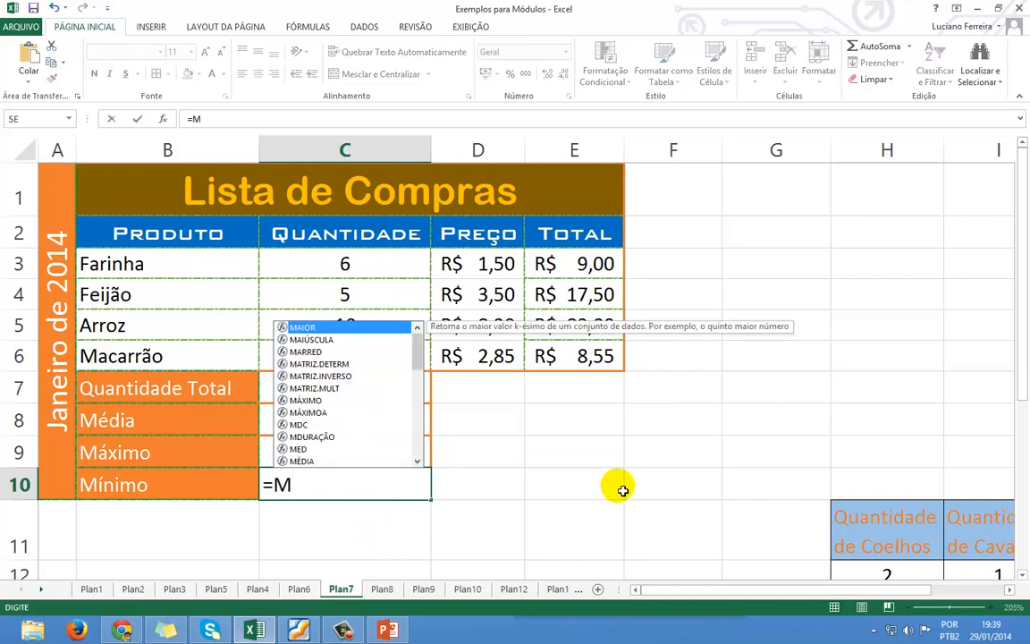
text(Í)
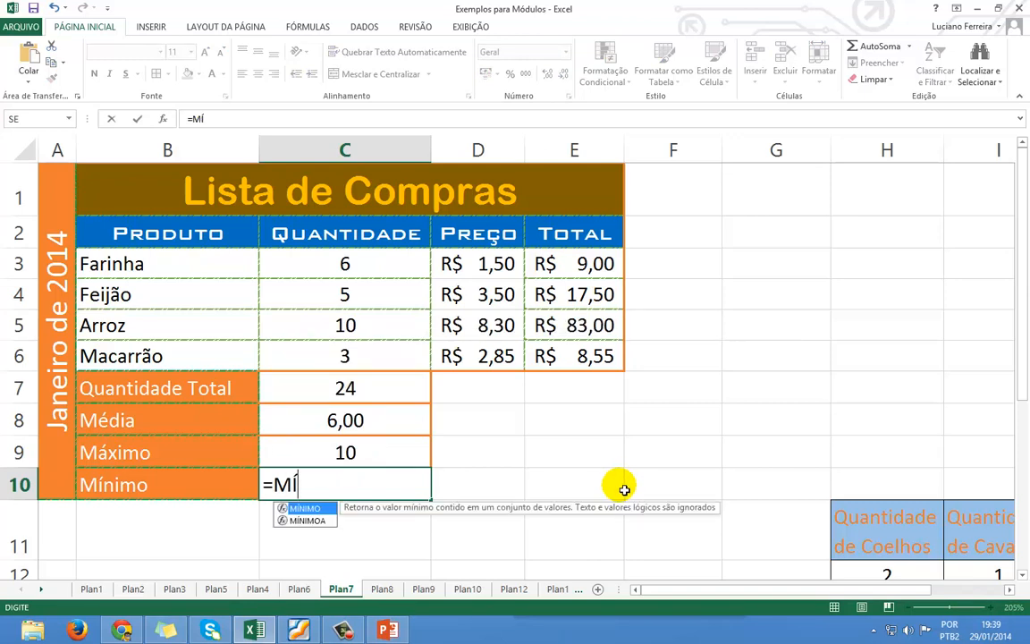
key(Tab)
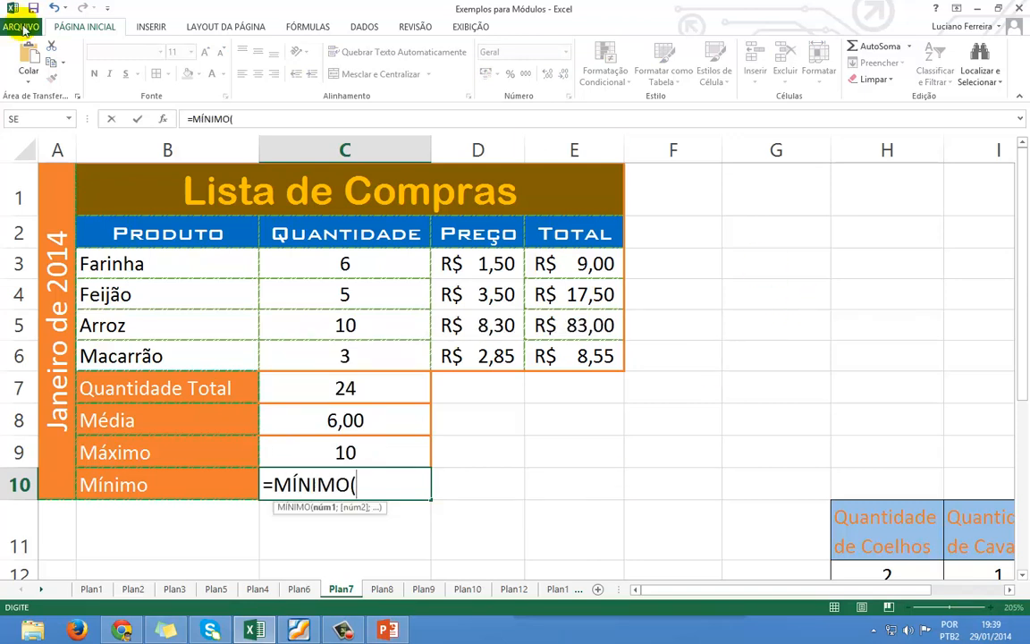
drag(312, 266, 305, 347)
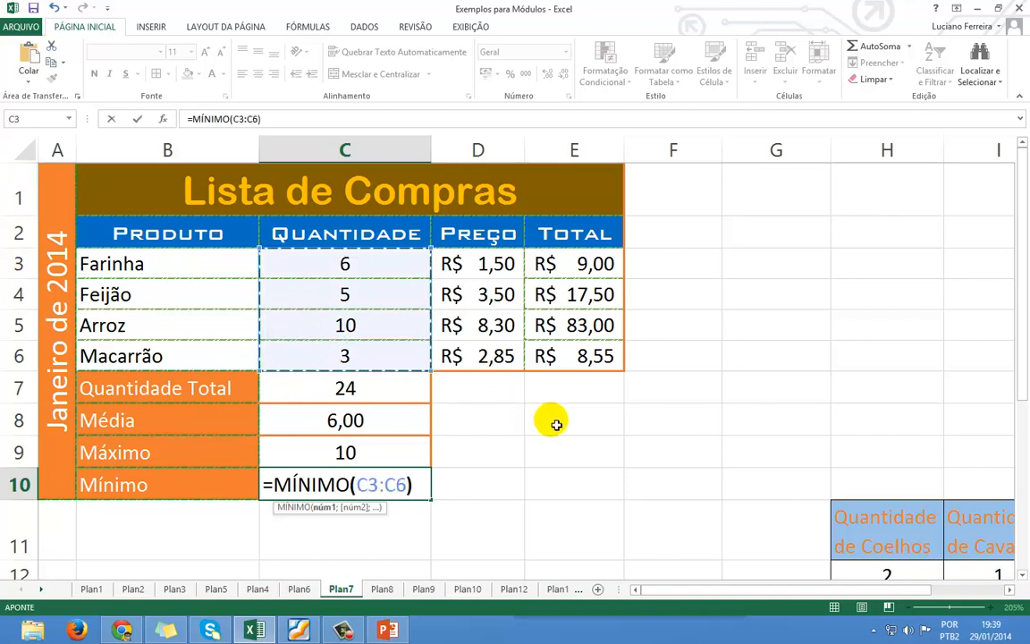
text())
key(Return)
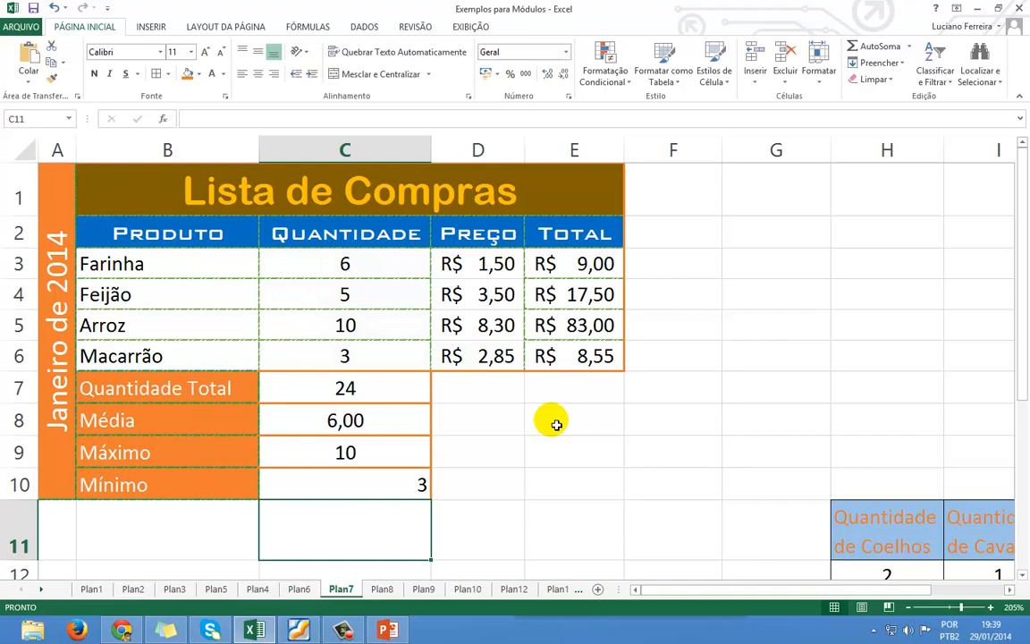
Drop the Mínimo formula's closing parenthesis and centre C10.
click(407, 480)
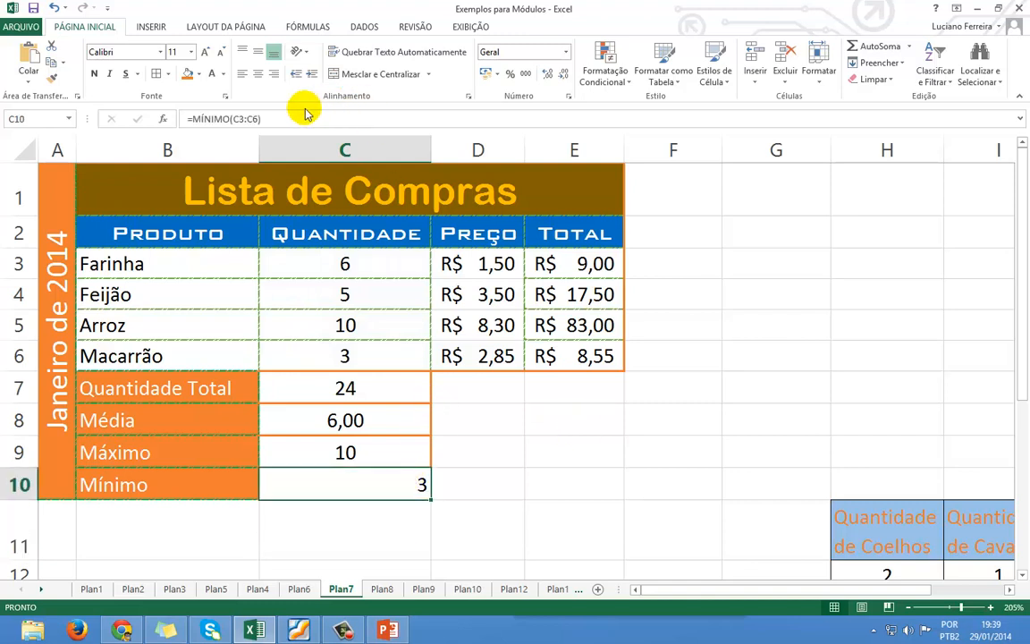
click(337, 124)
key(BackSpace)
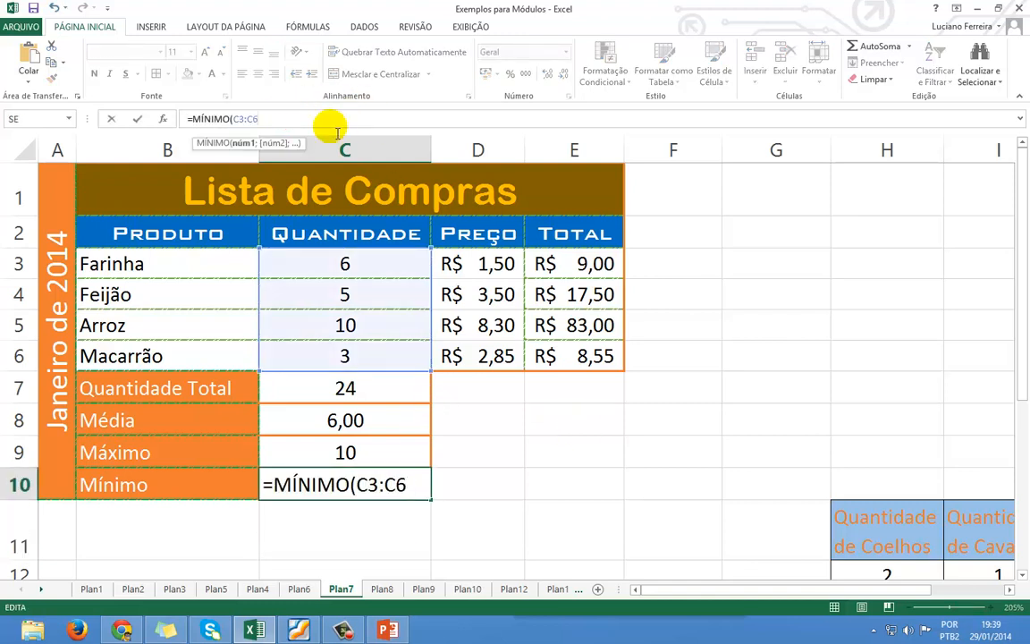
key(Return)
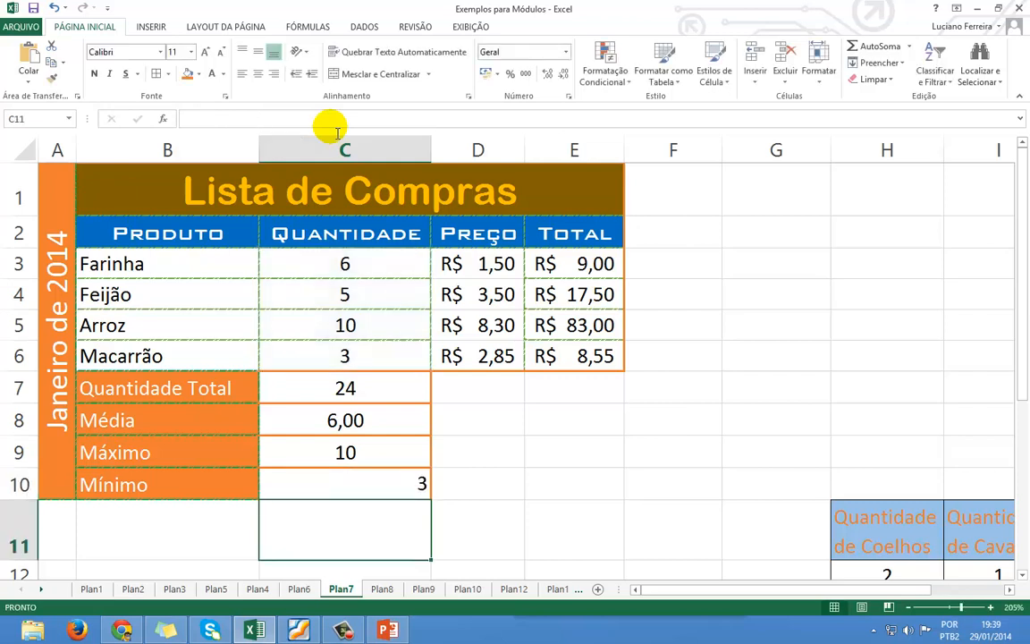
click(393, 481)
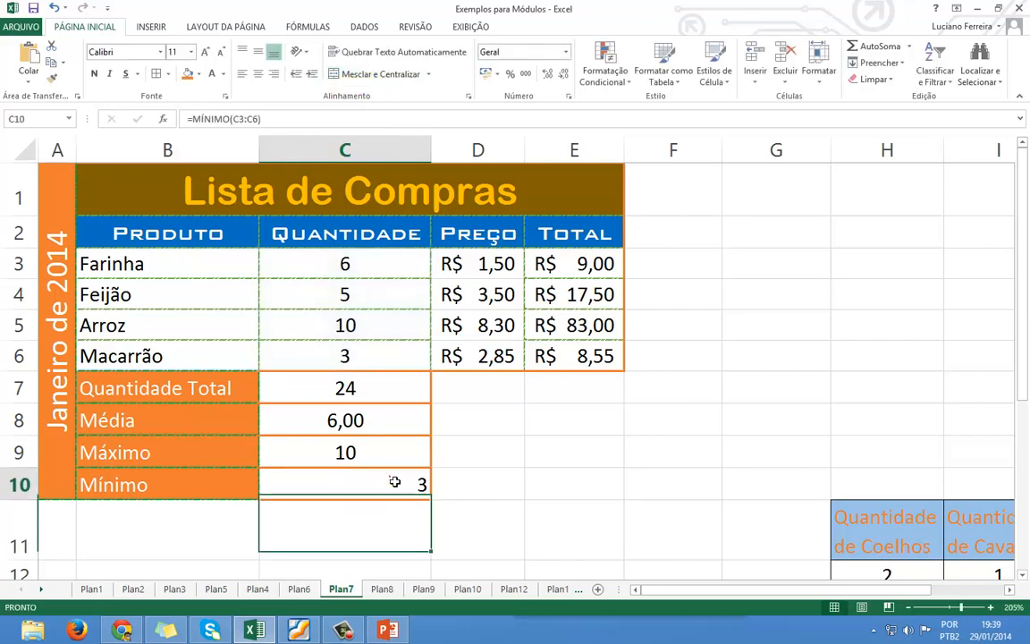
click(257, 74)
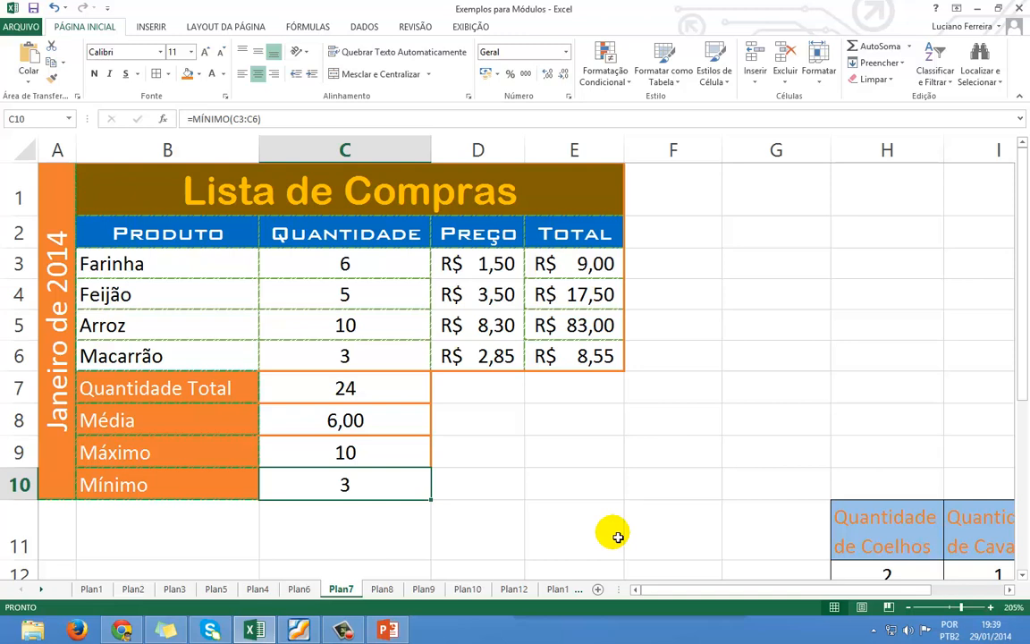
Reopen the Mínimo formula in C10, then clear the cell.
double_click(389, 483)
click(411, 484)
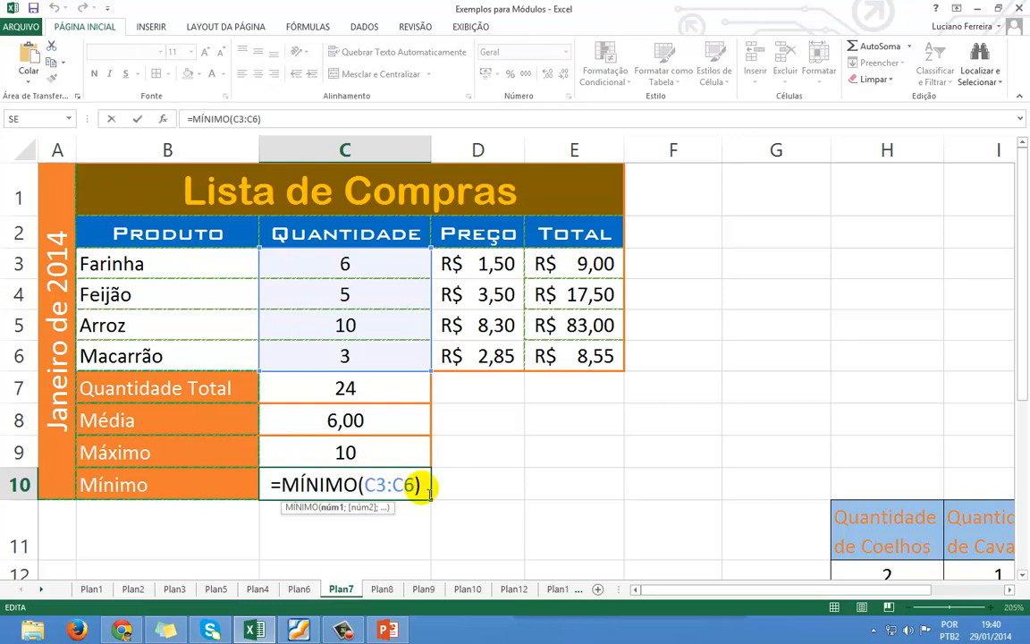
click(428, 494)
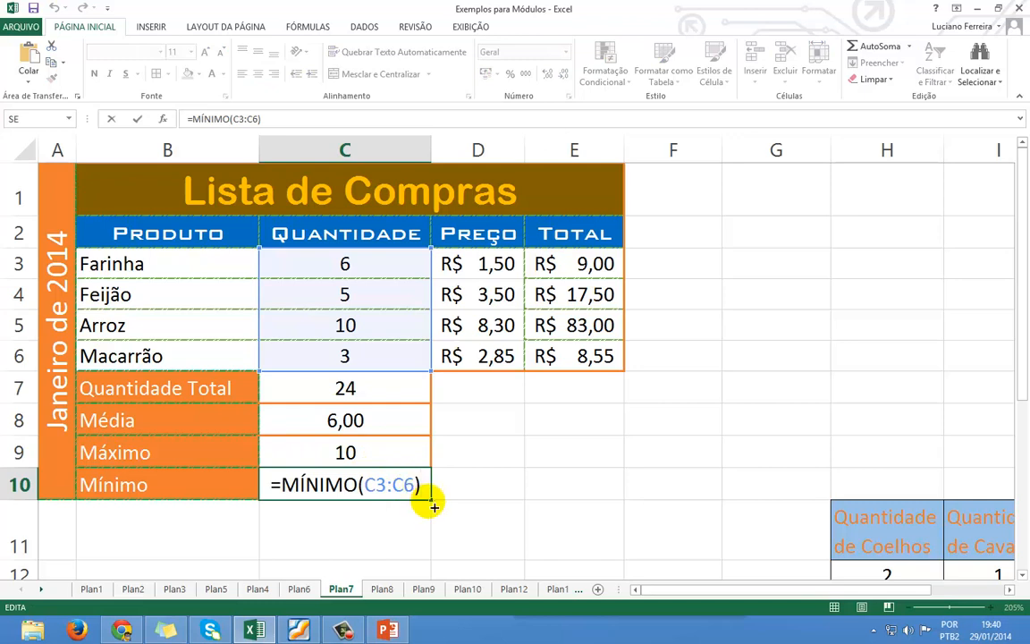
click(299, 488)
key(Delete)
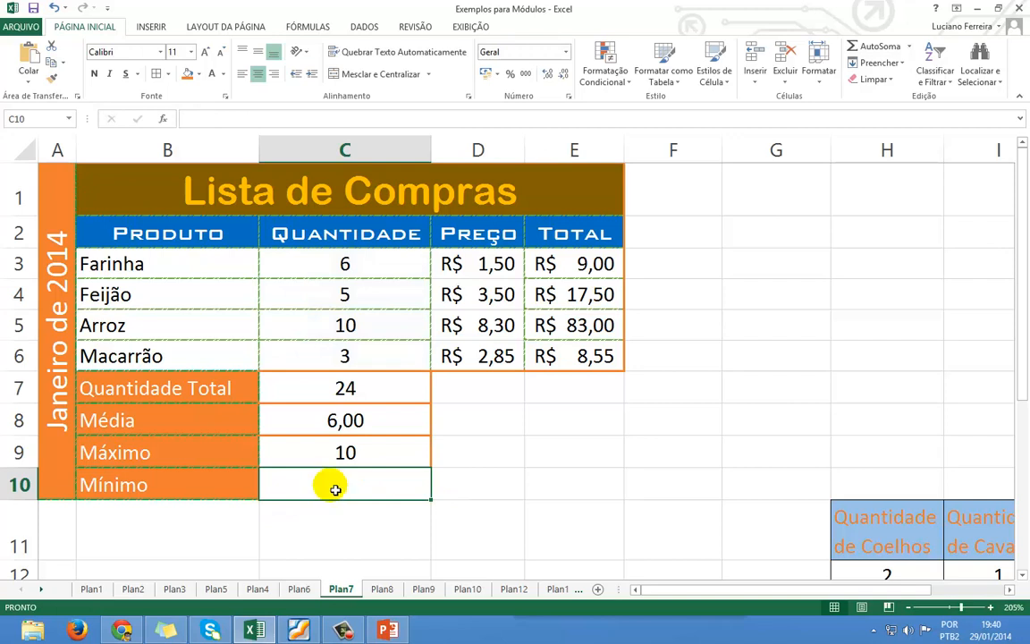
click(909, 47)
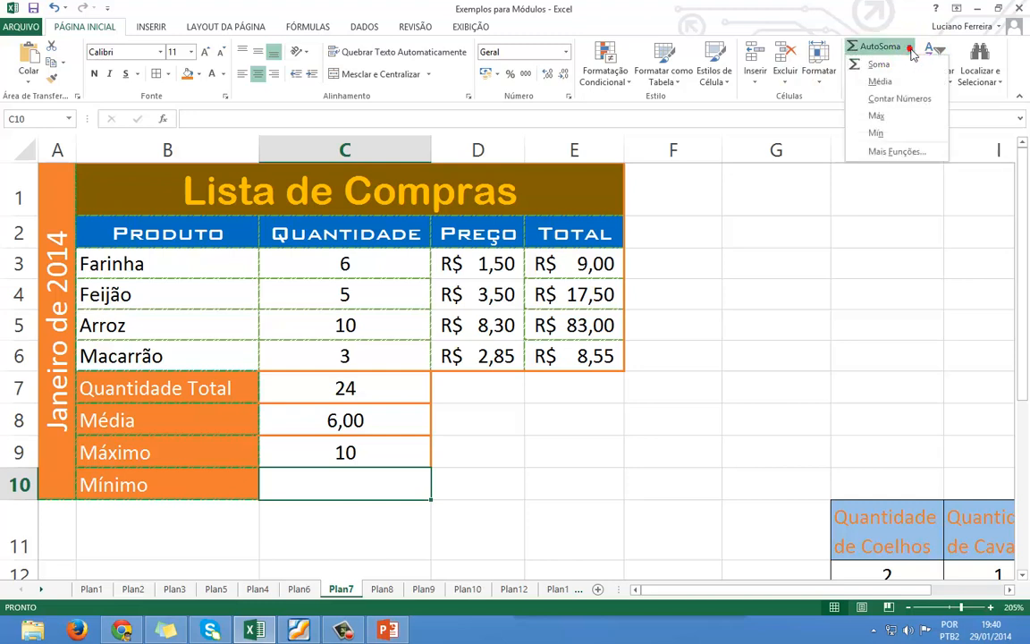
click(895, 135)
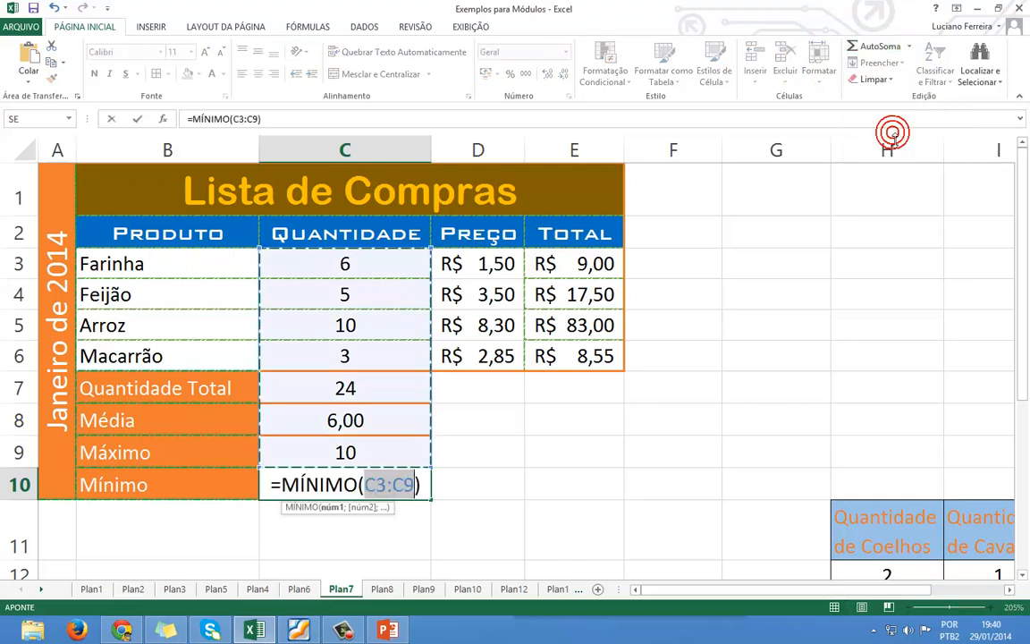
drag(396, 276, 383, 360)
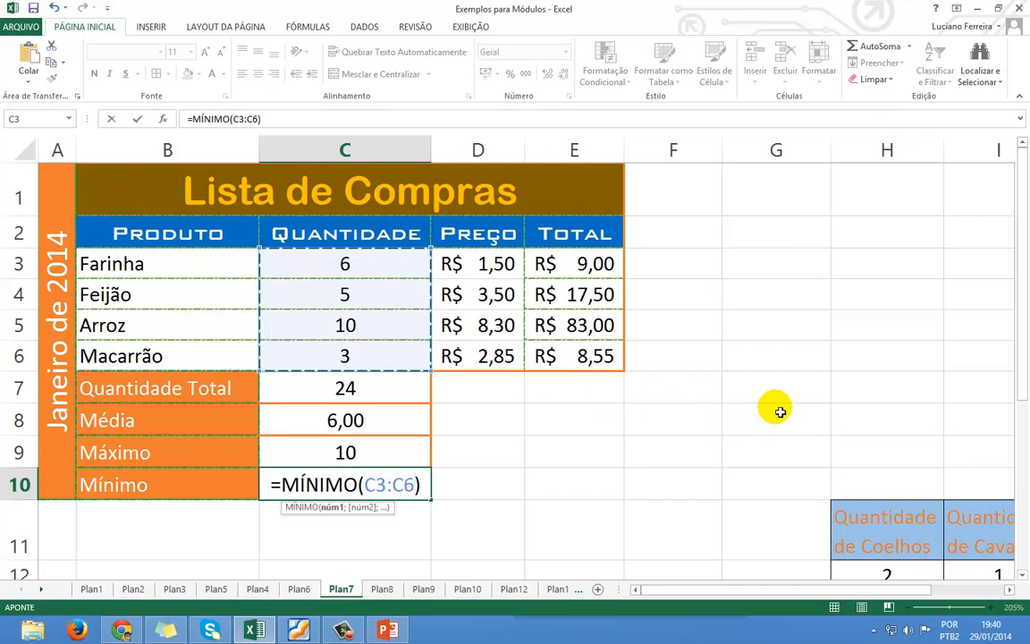
key(Return)
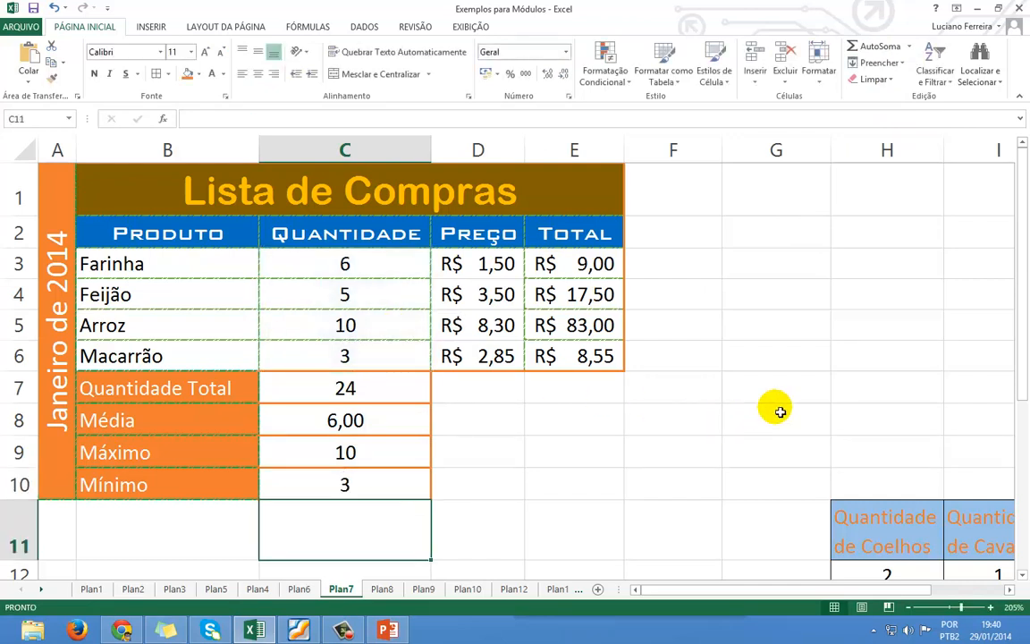
click(335, 483)
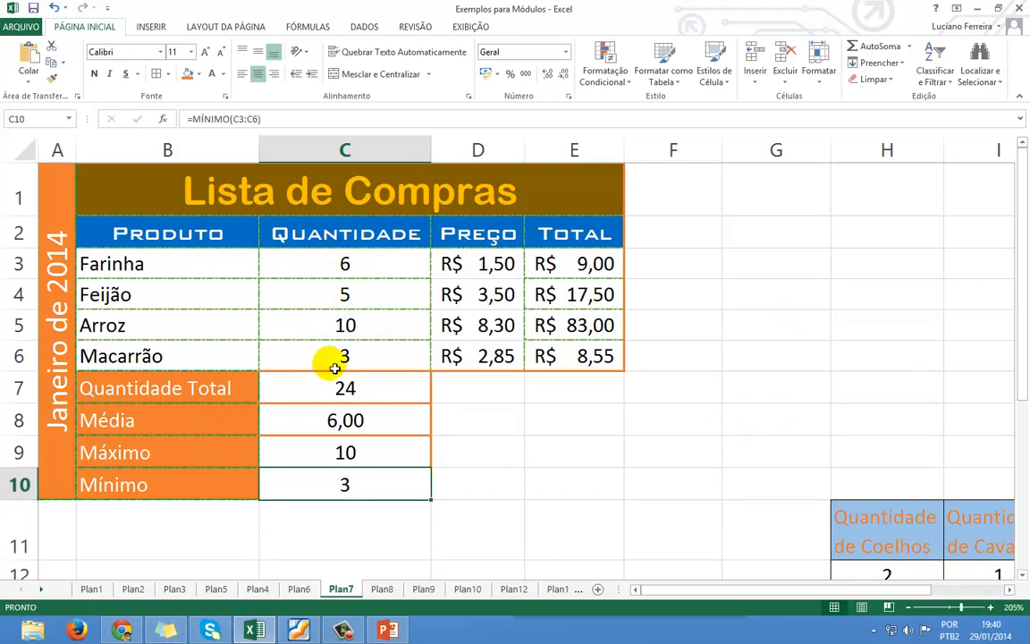
click(215, 389)
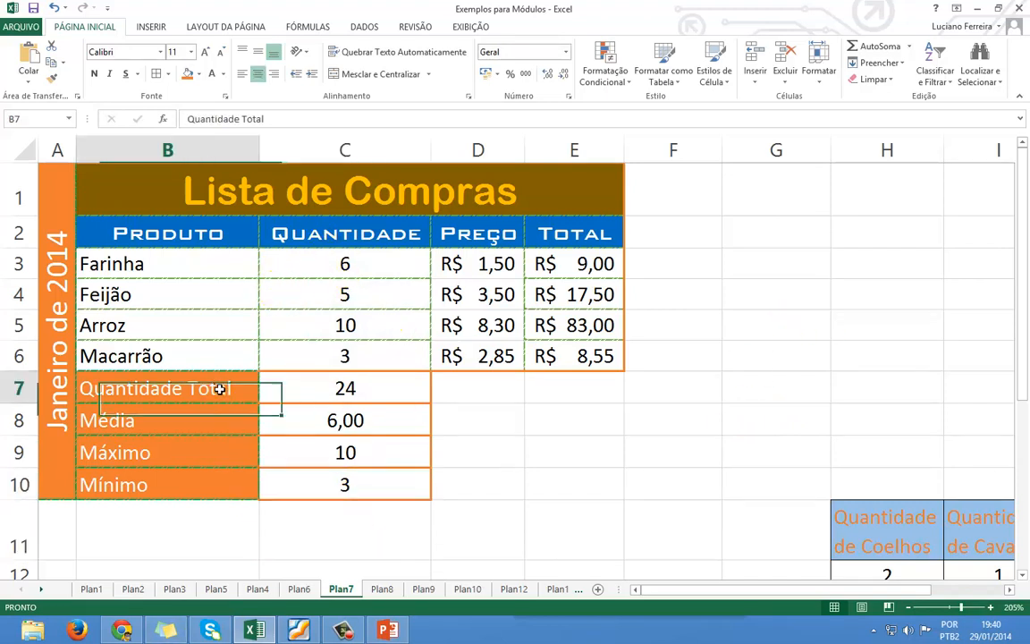
click(304, 387)
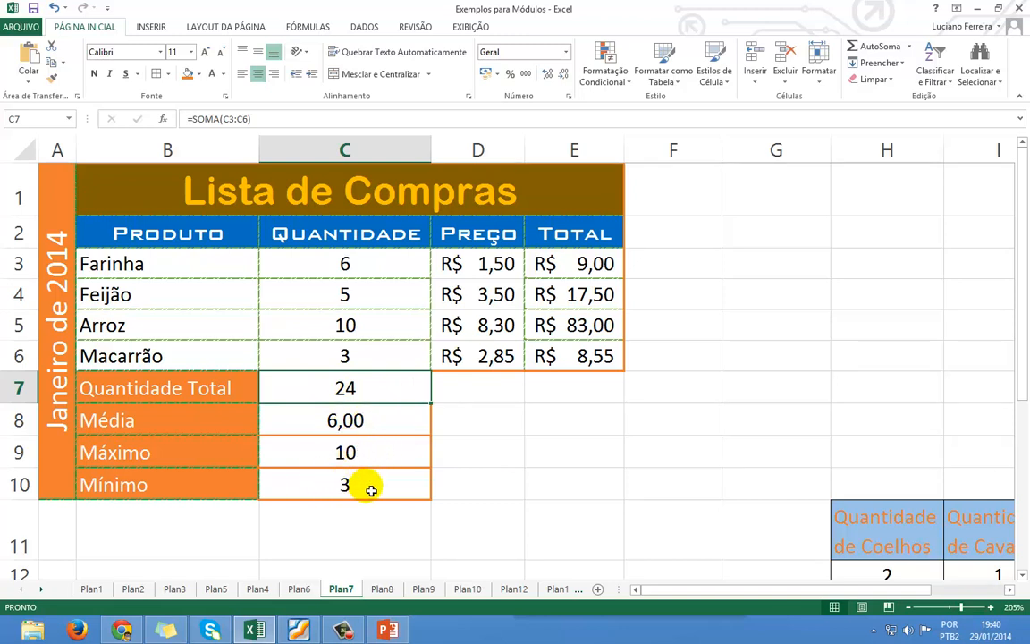
click(565, 382)
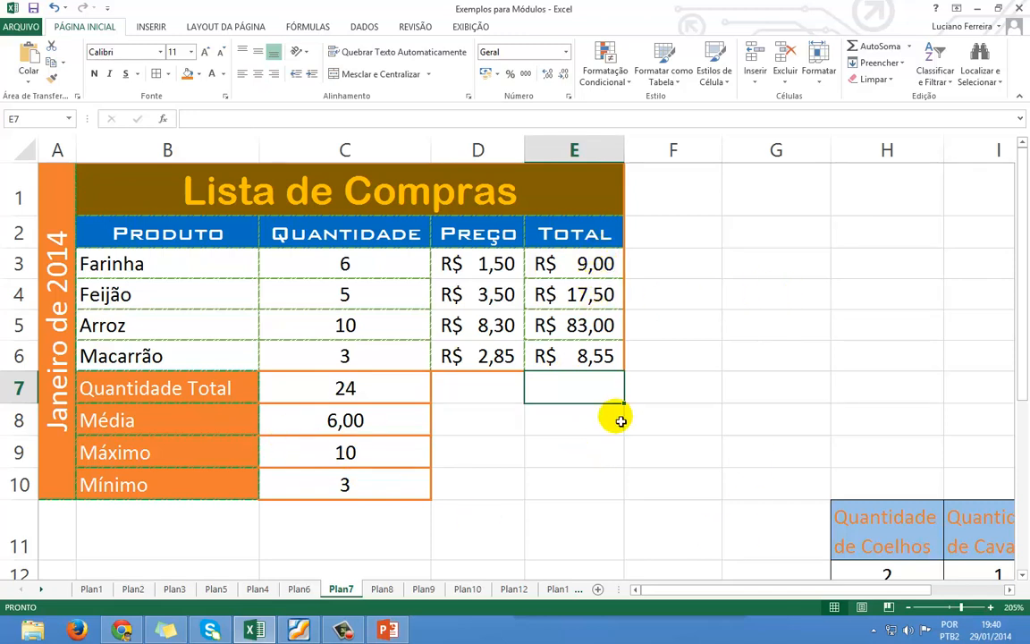
AutoSum the Total values into E7 and widen column E to show R$ 118,05.
drag(570, 281, 563, 353)
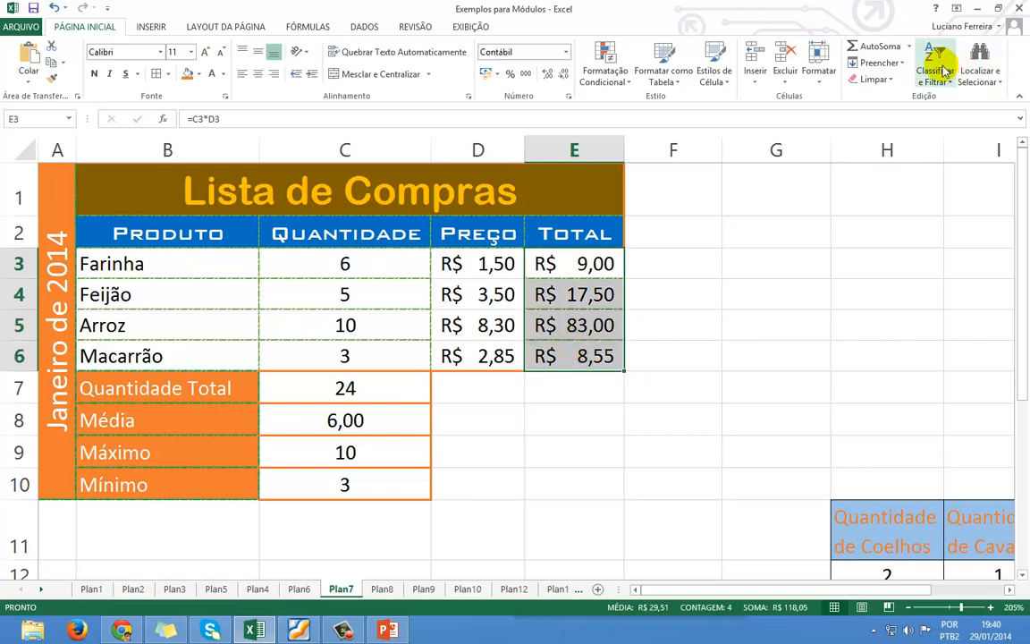
click(868, 46)
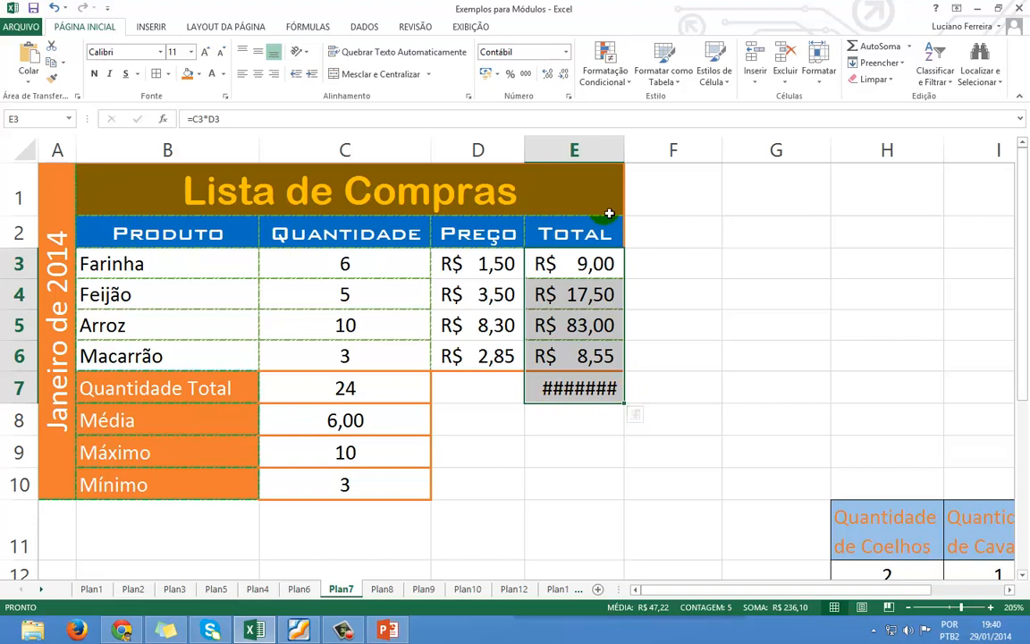
drag(627, 157, 645, 157)
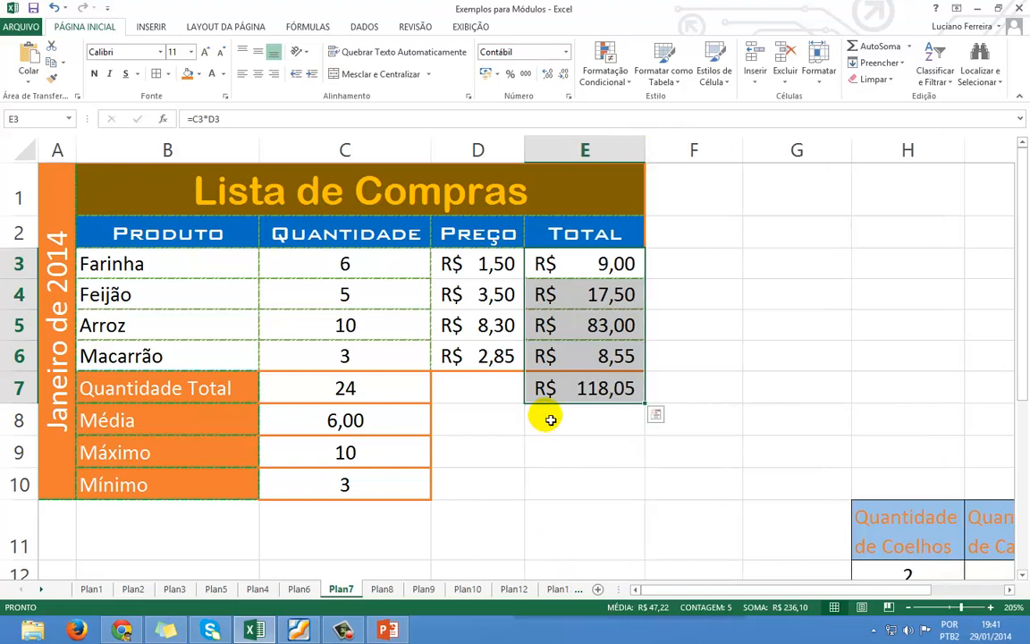
click(524, 463)
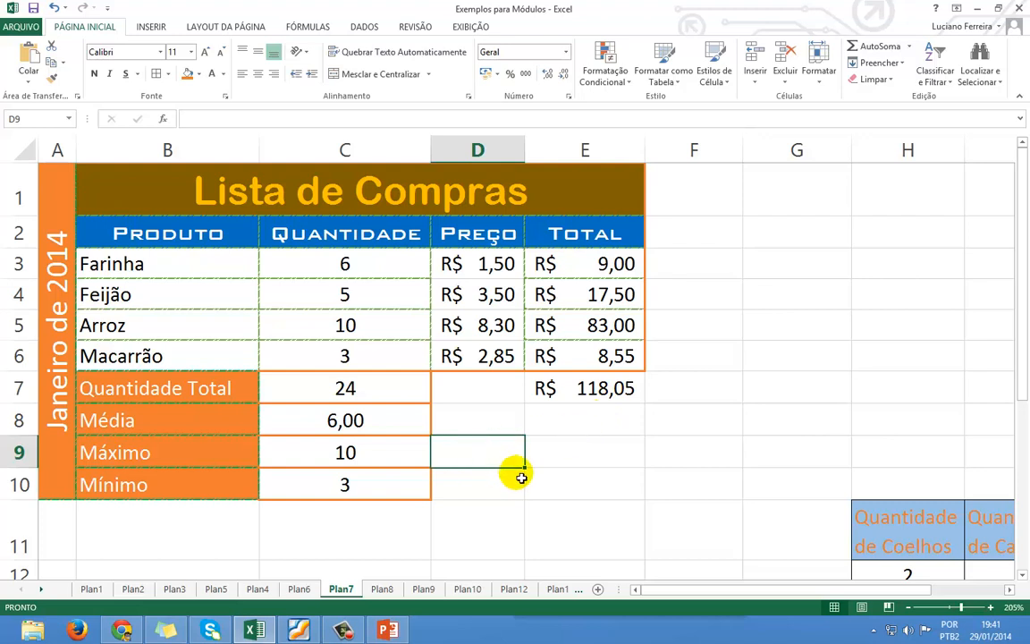
click(200, 525)
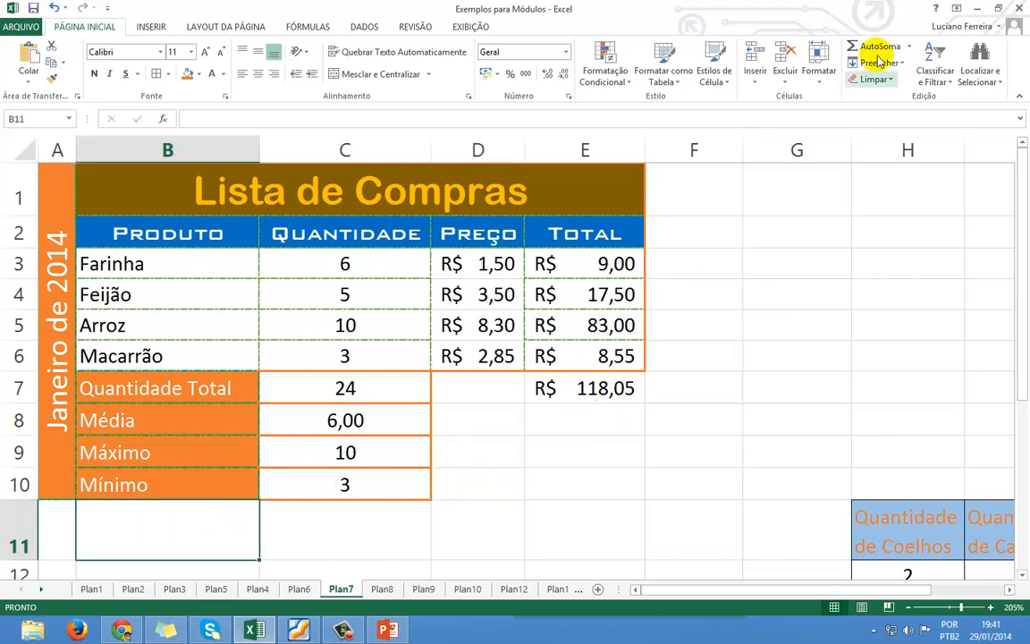
click(910, 49)
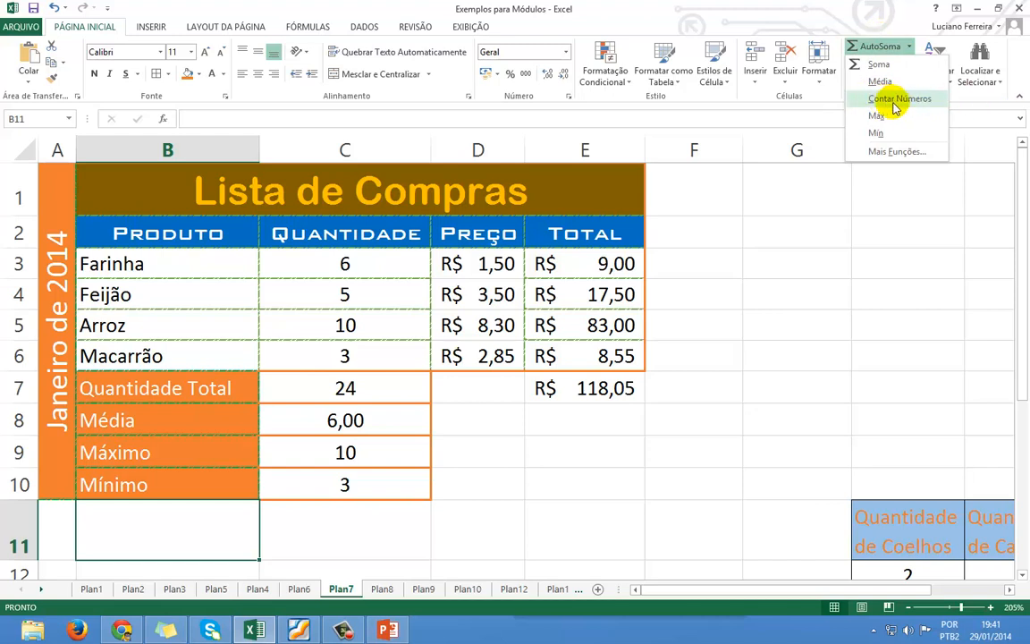
click(502, 421)
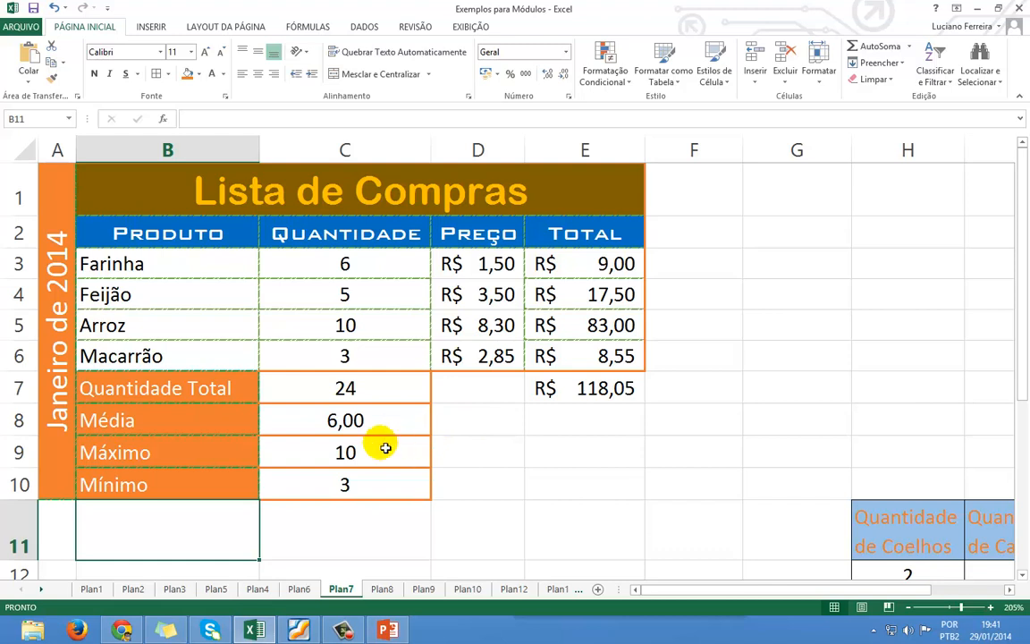
click(342, 521)
Merge A11:B11 and give it bottom and right borders with an orange fill.
click(128, 526)
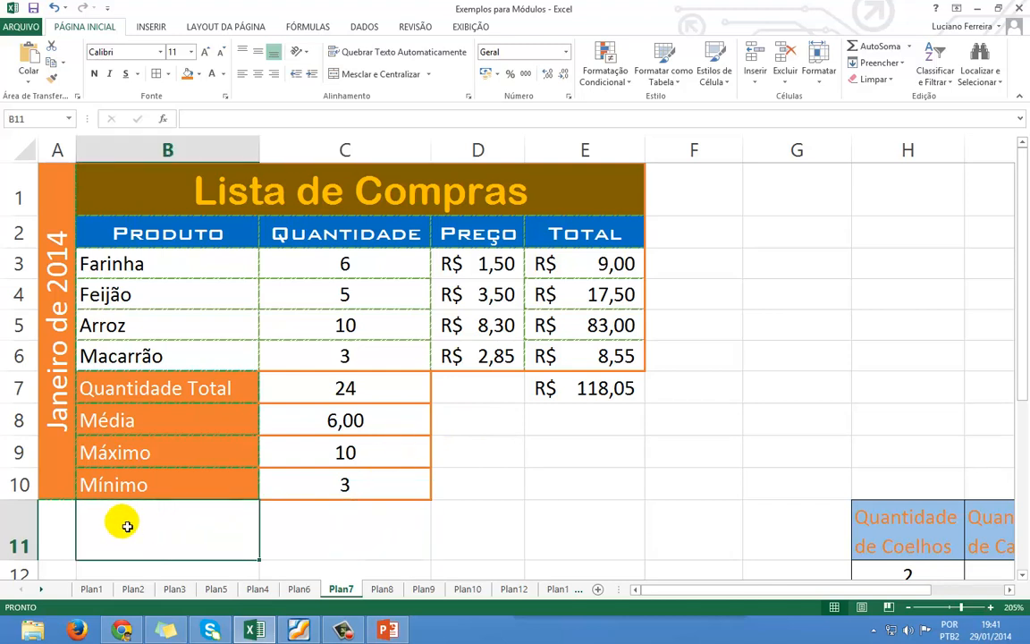
drag(41, 517, 154, 522)
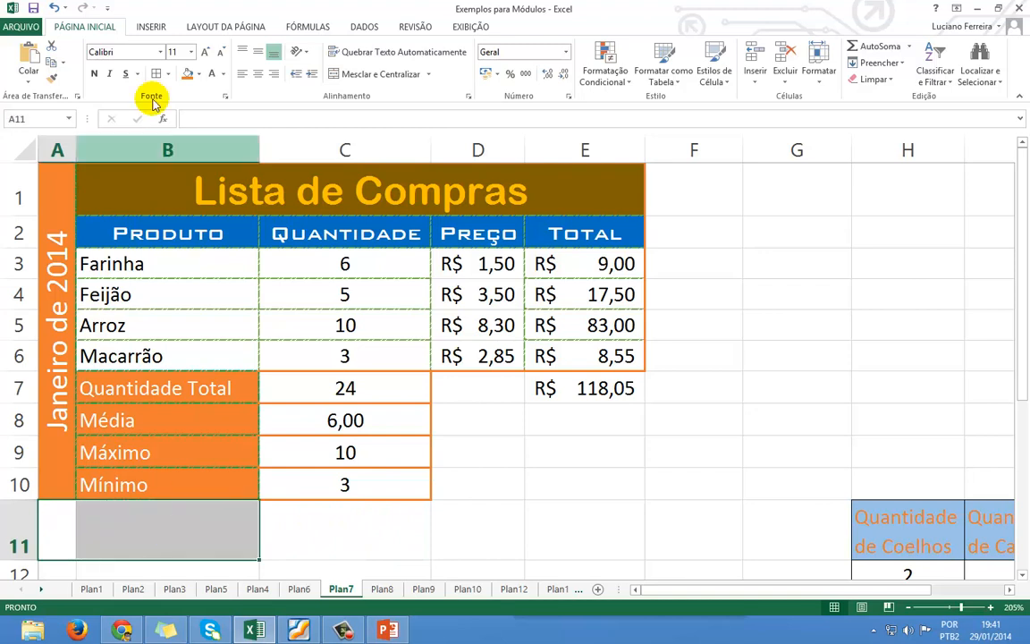
click(340, 74)
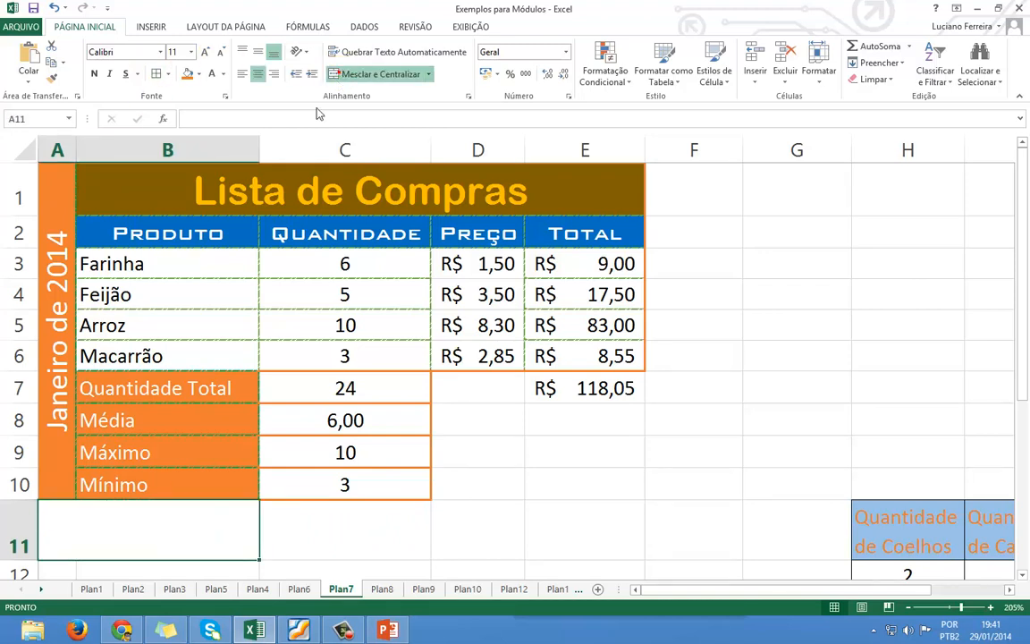
click(168, 75)
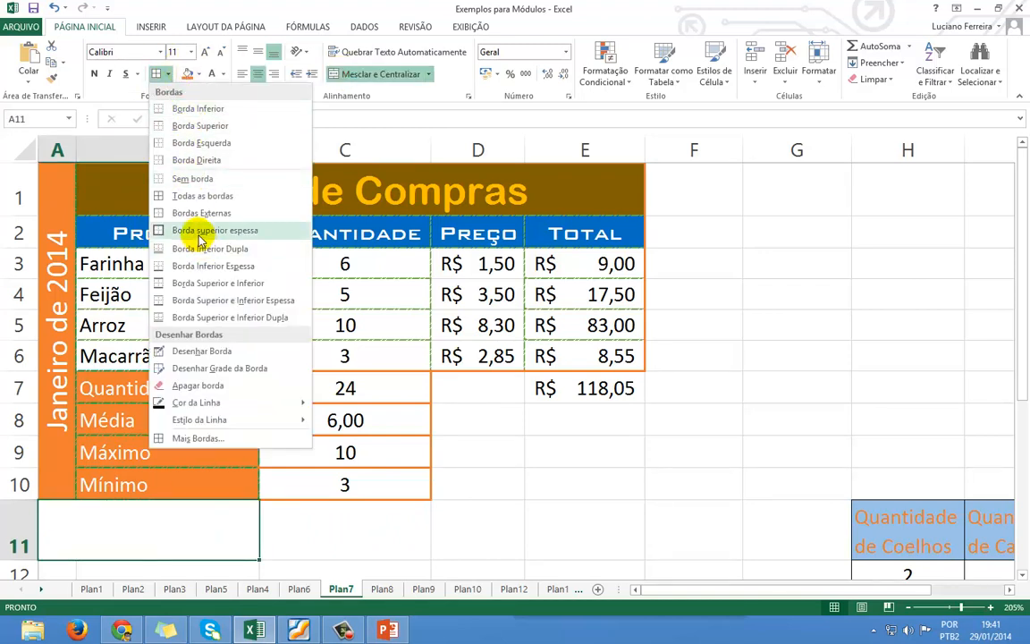
click(201, 438)
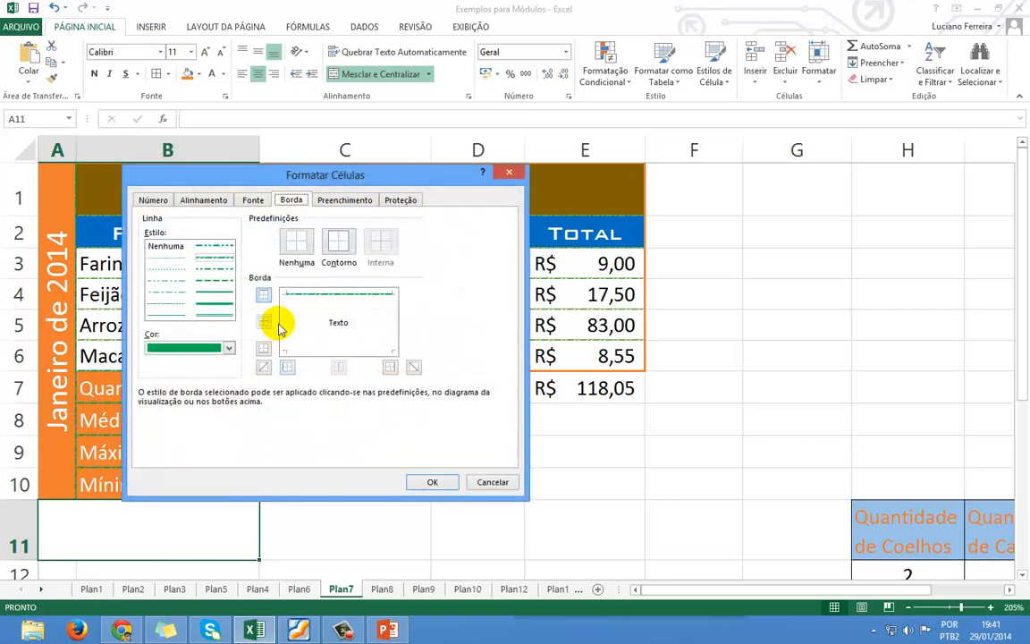
click(334, 331)
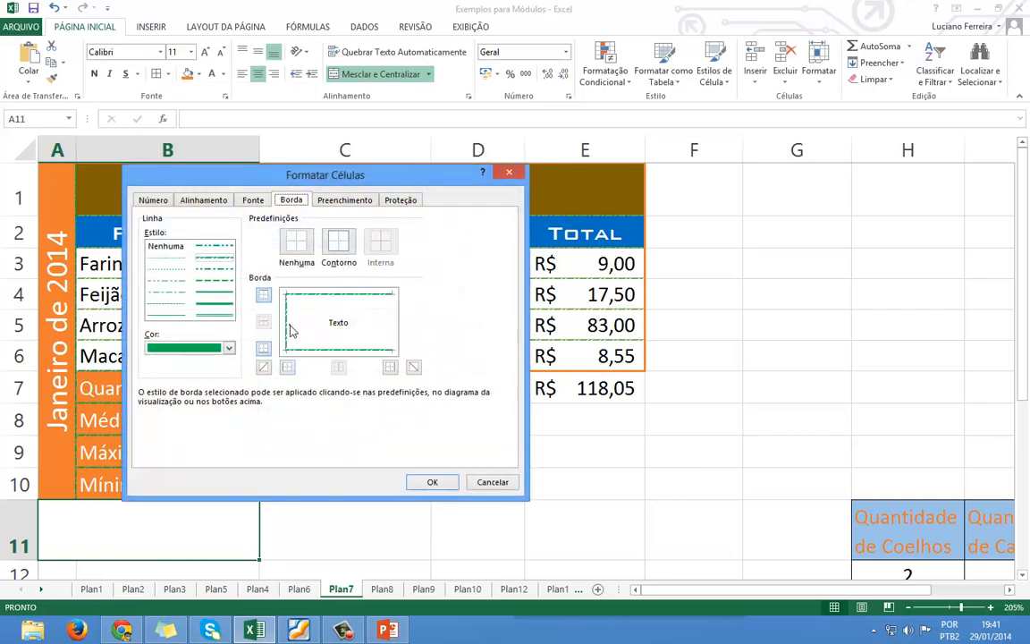
click(391, 324)
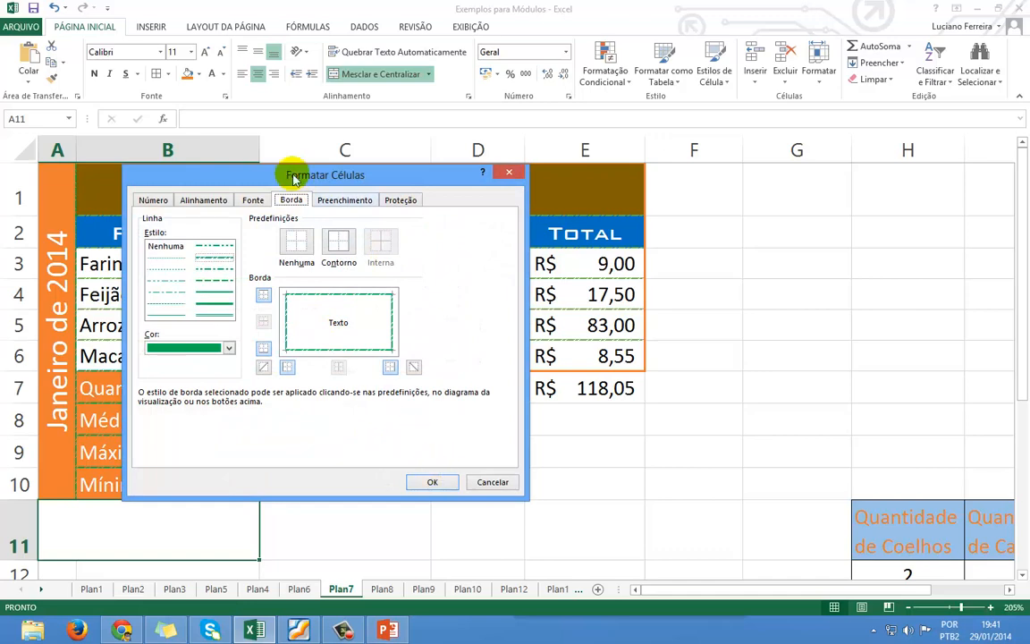
click(364, 204)
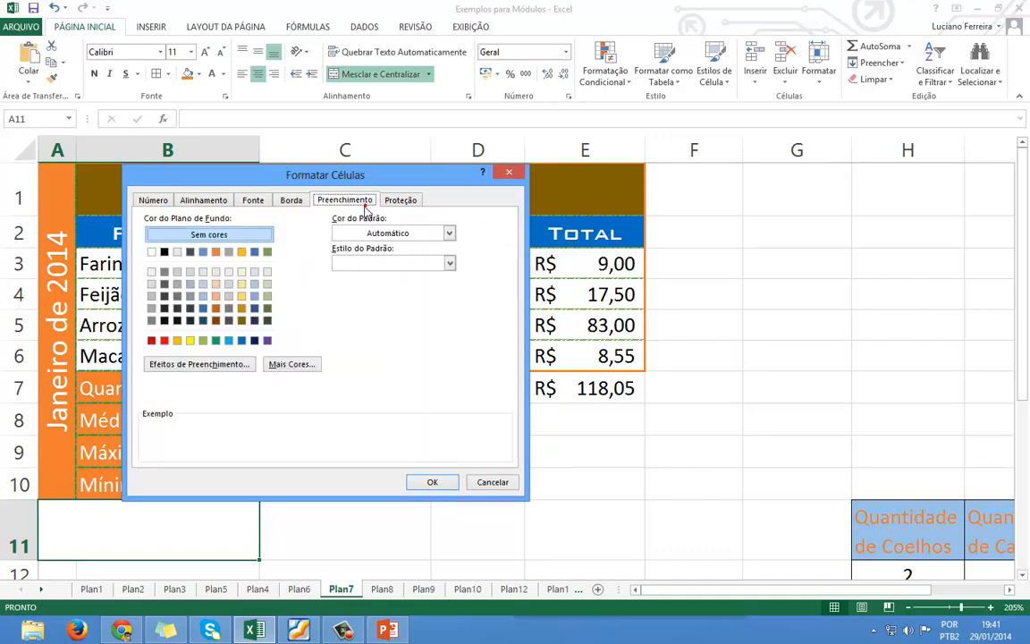
click(216, 251)
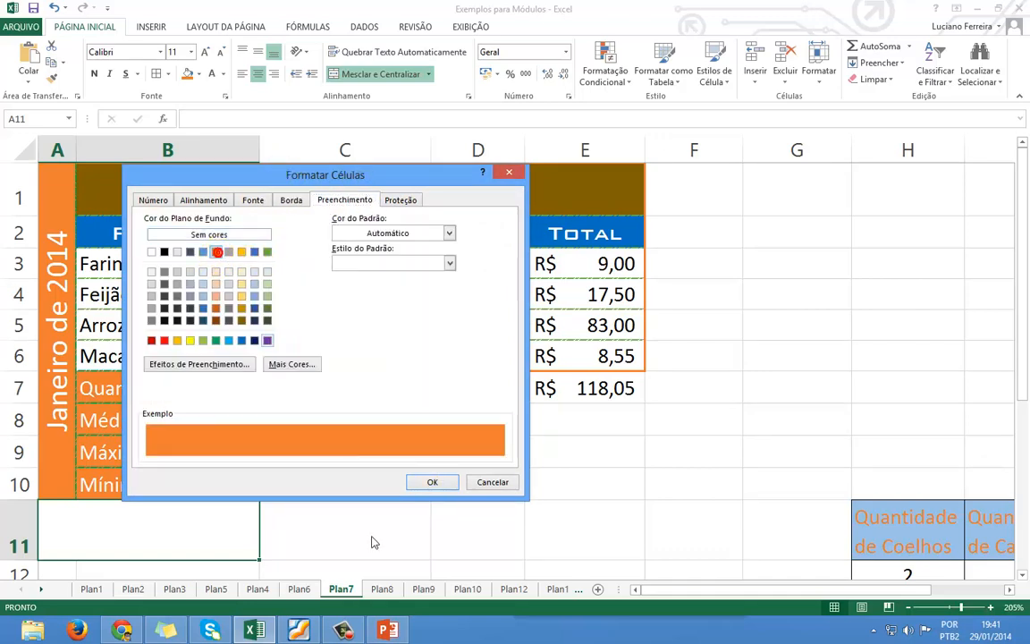
click(428, 483)
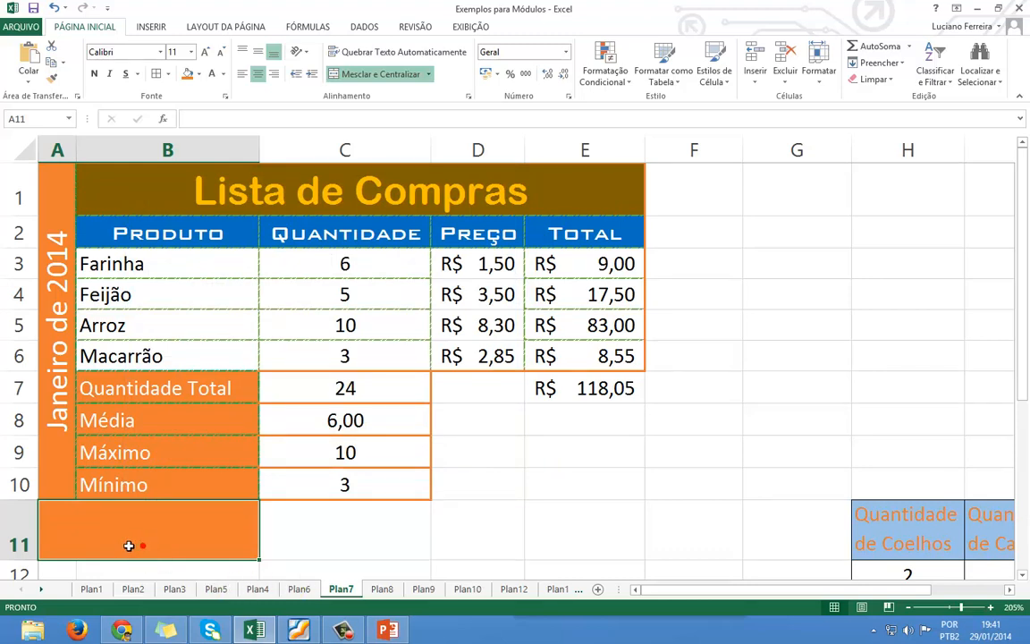
Shorten row 11 and type the label 'Células com Números'.
drag(18, 560, 40, 534)
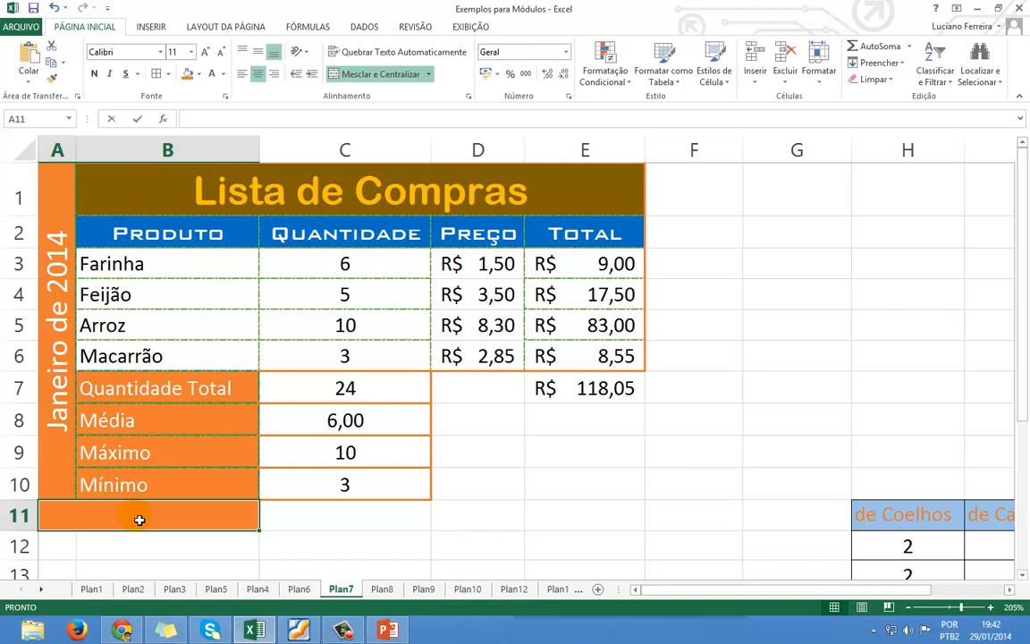
text(cÉLI)
key(BackSpace)
key(BackSpace)
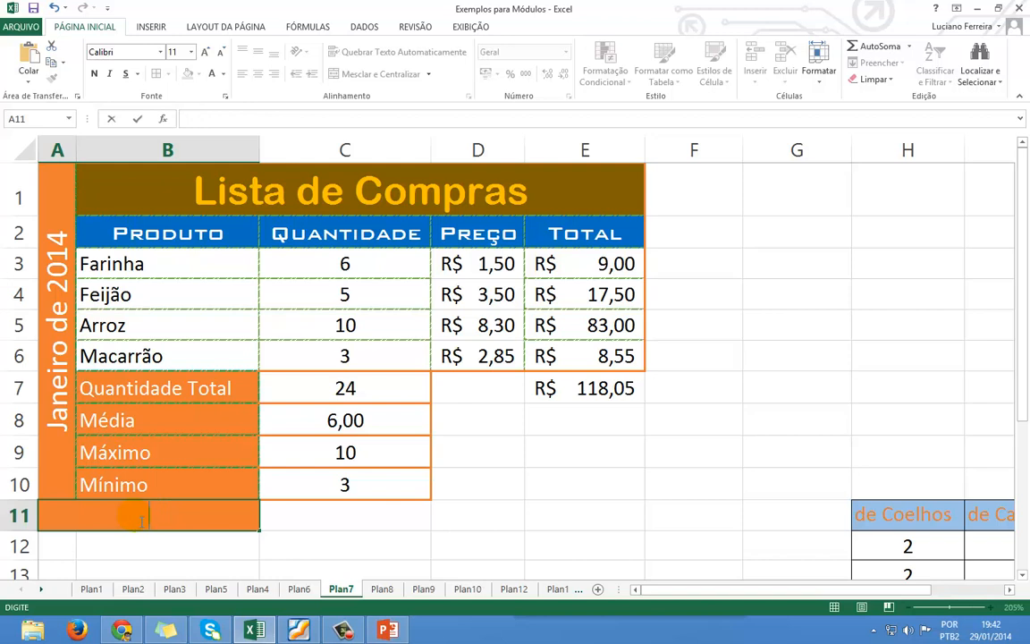
text(lulas com Nú)
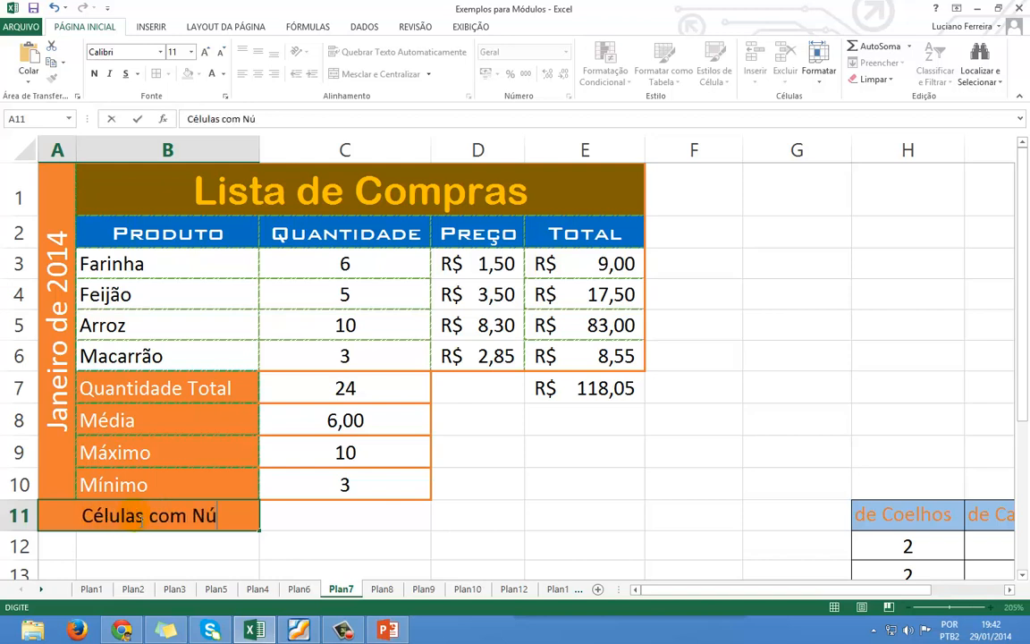
text(meros)
key(Return)
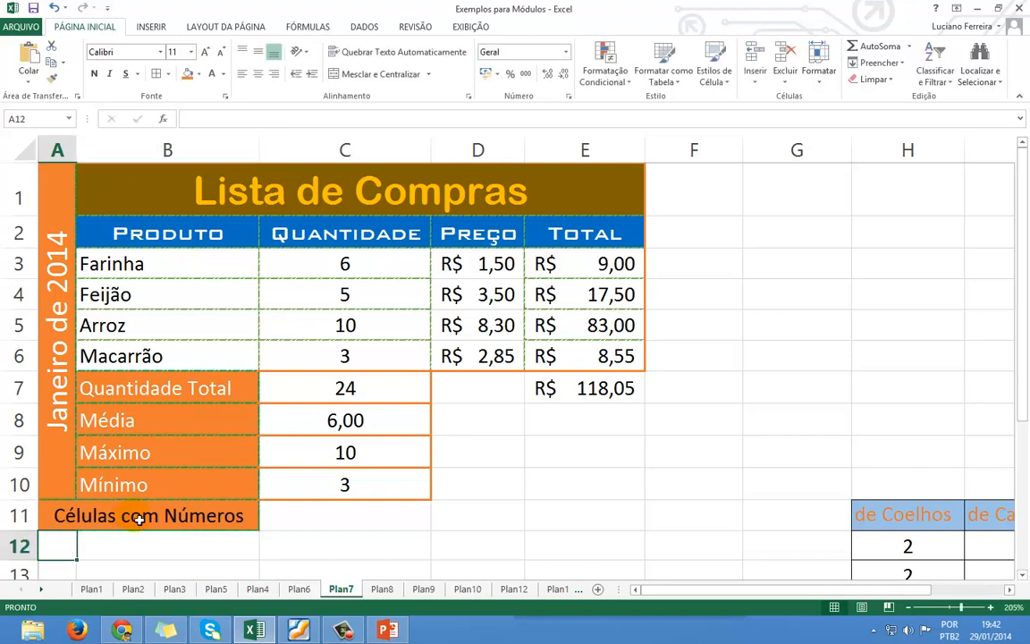
click(426, 513)
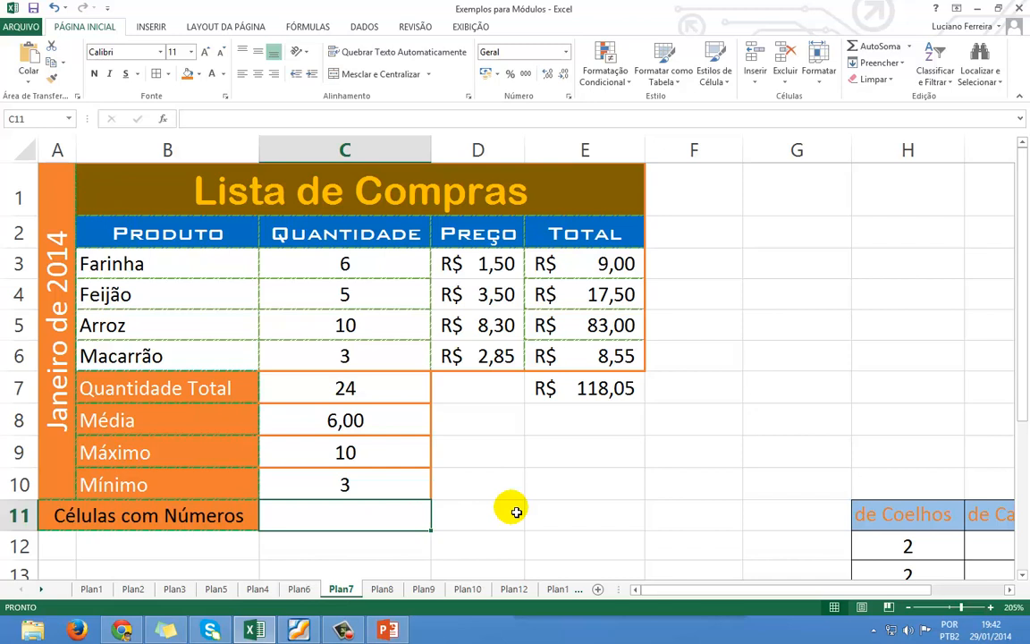
Enter =CONT.NÚM(C3:C6) in C11 to count the numeric quantities.
text(=)
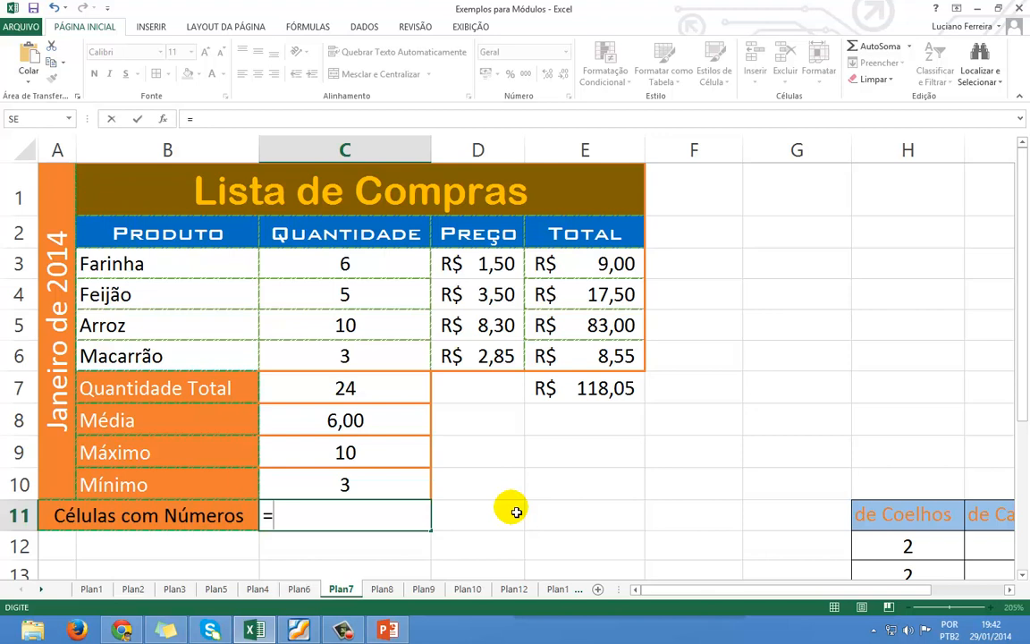
text(cont)
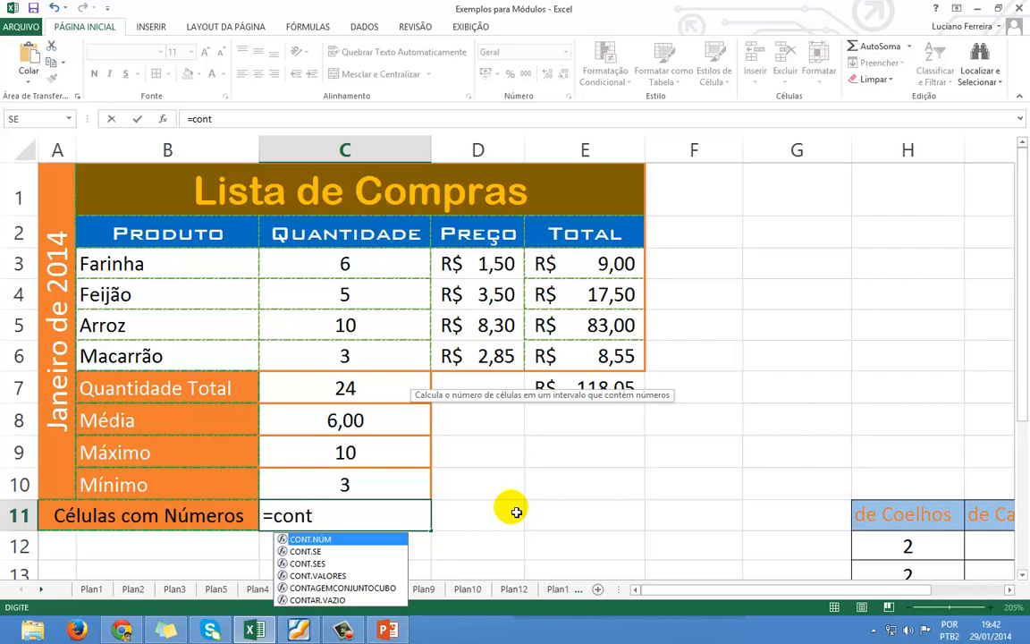
key(Tab)
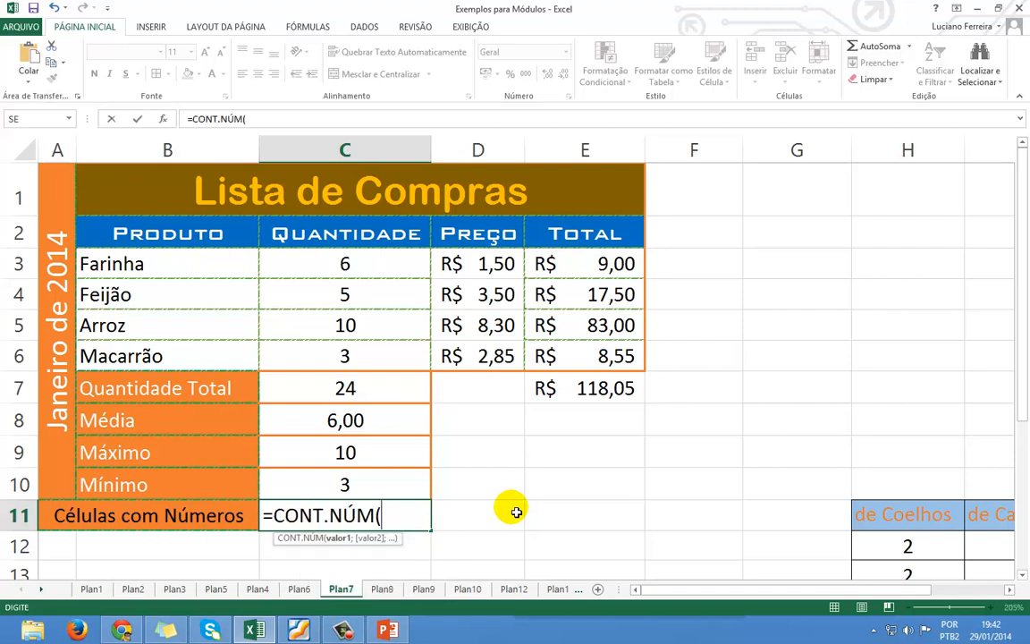
drag(322, 270, 345, 355)
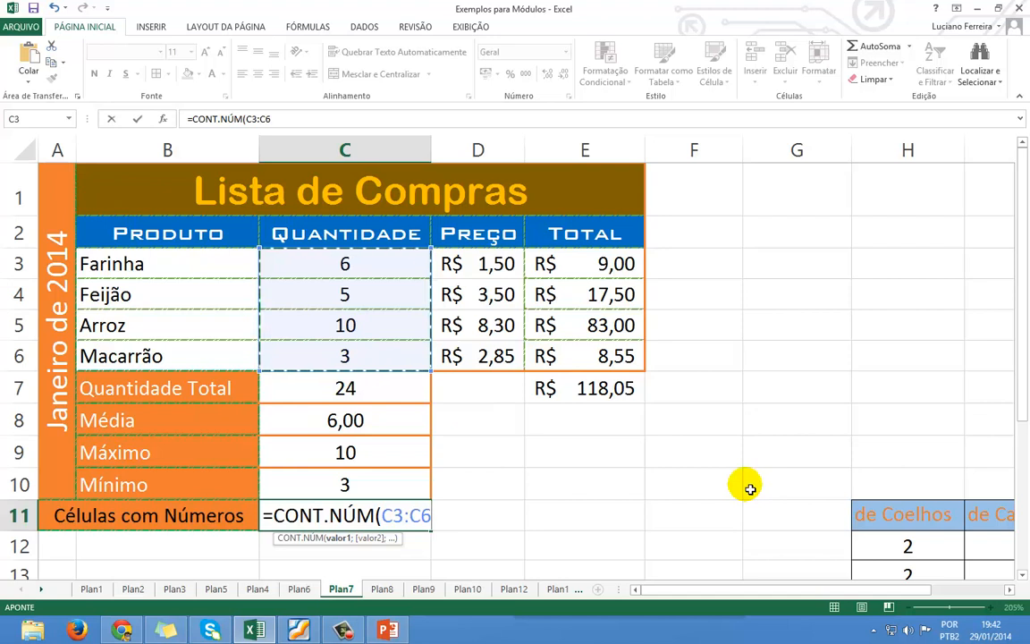
text())
key(ctrl+Return)
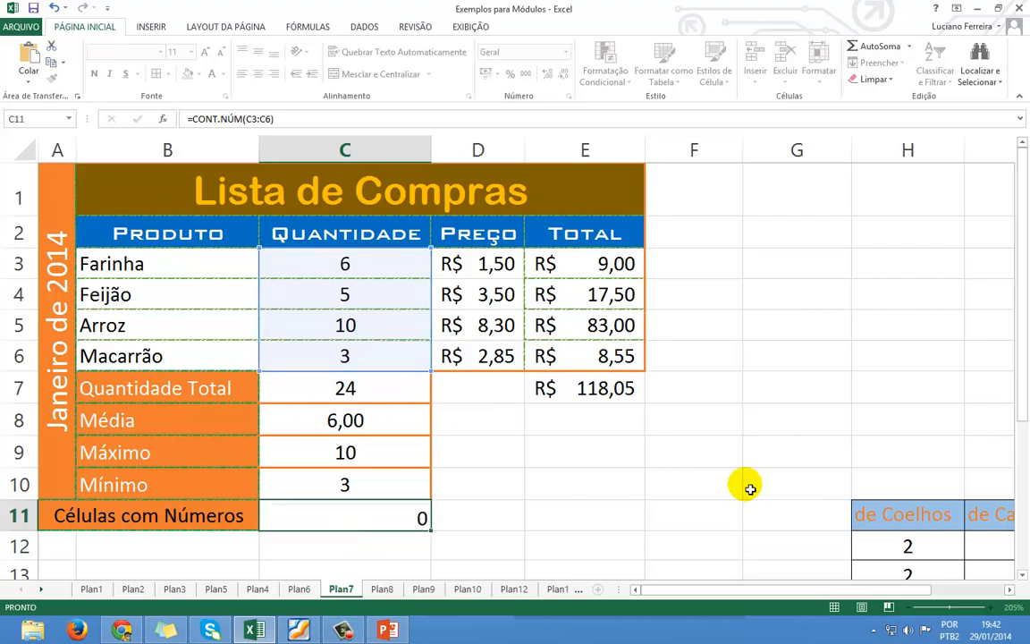
key(Return)
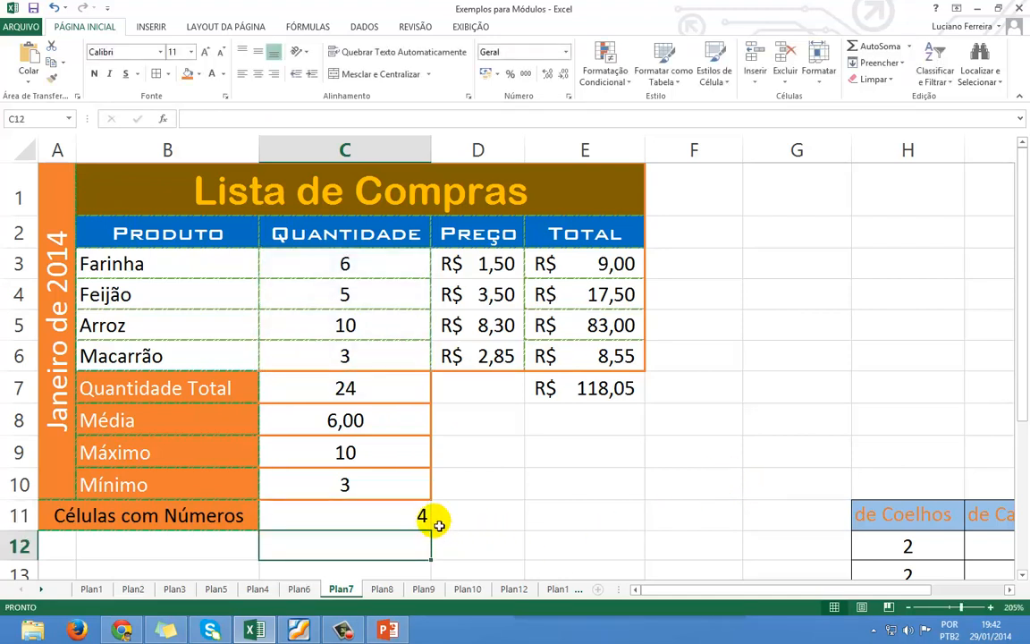
click(387, 512)
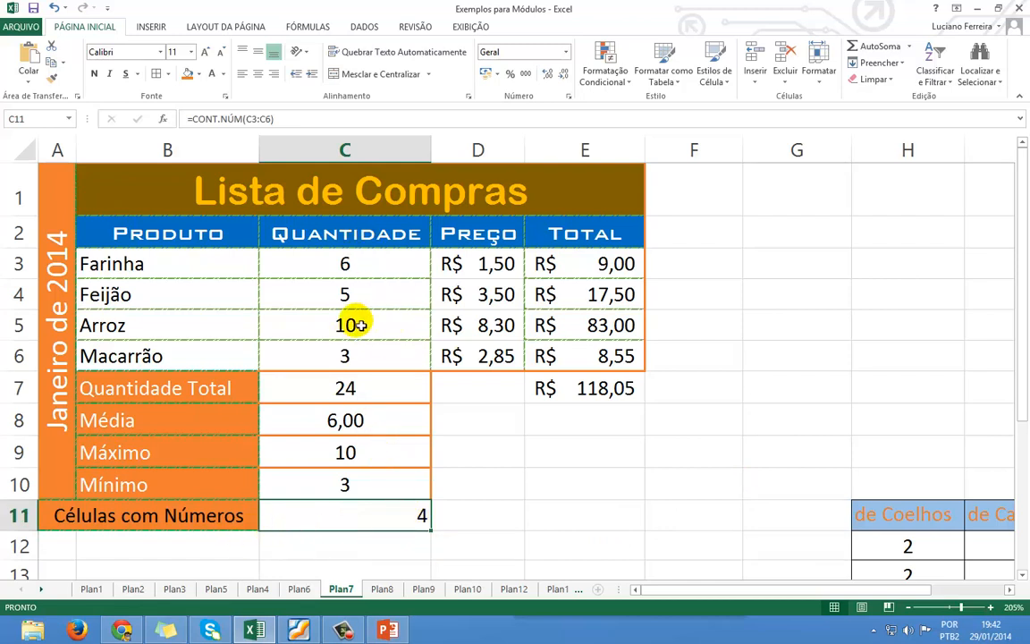
click(347, 266)
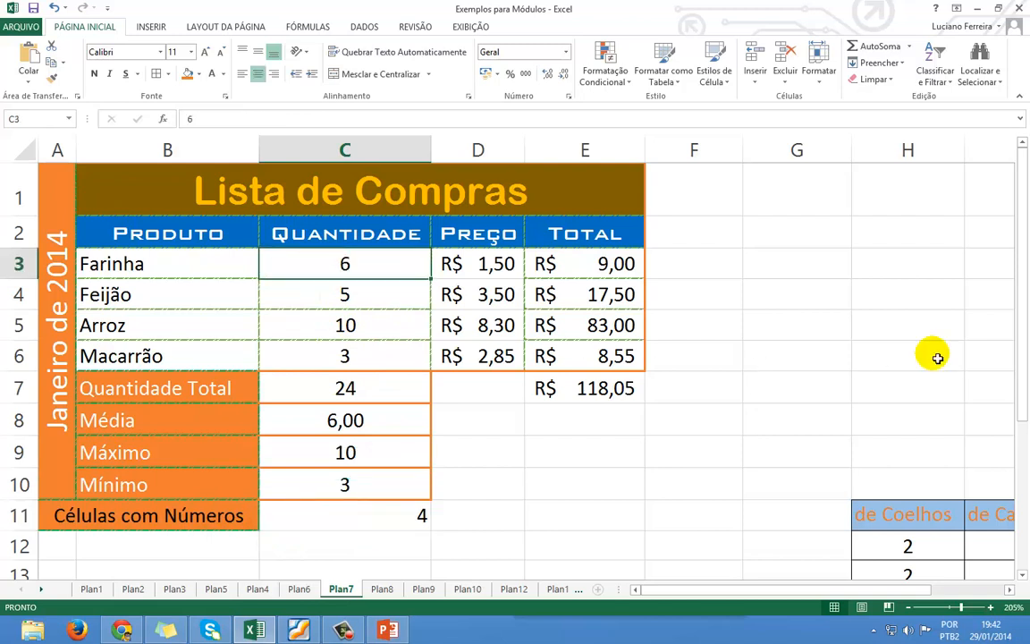
text(a)
key(Return)
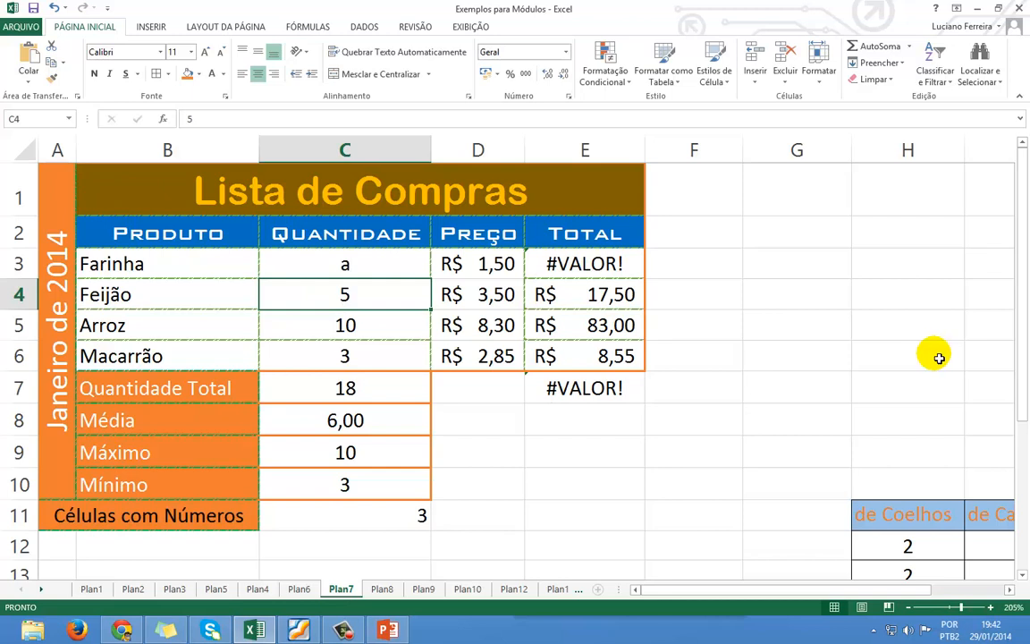
click(393, 526)
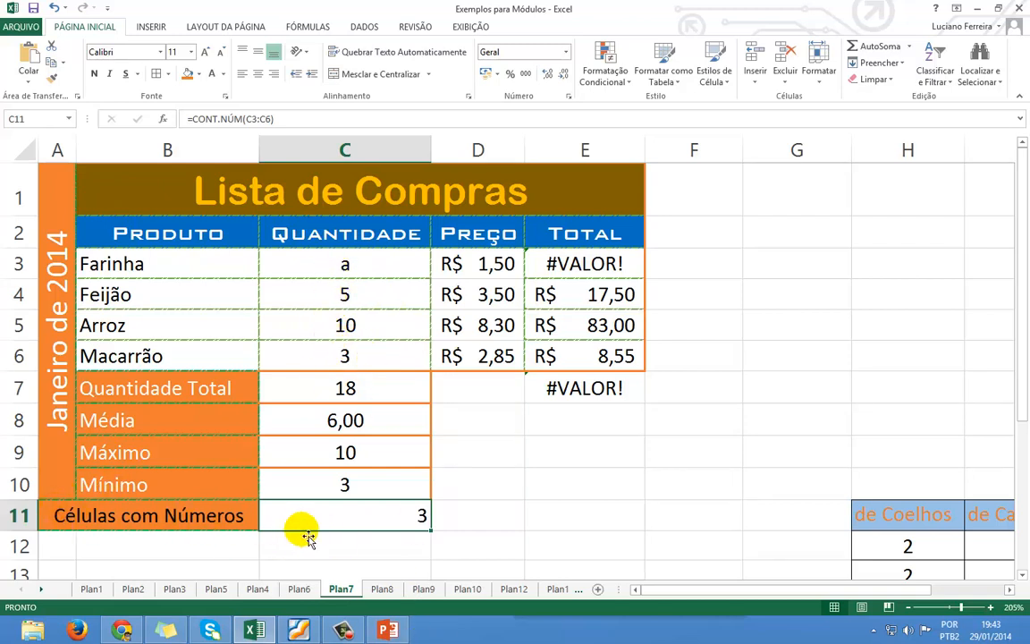
click(493, 508)
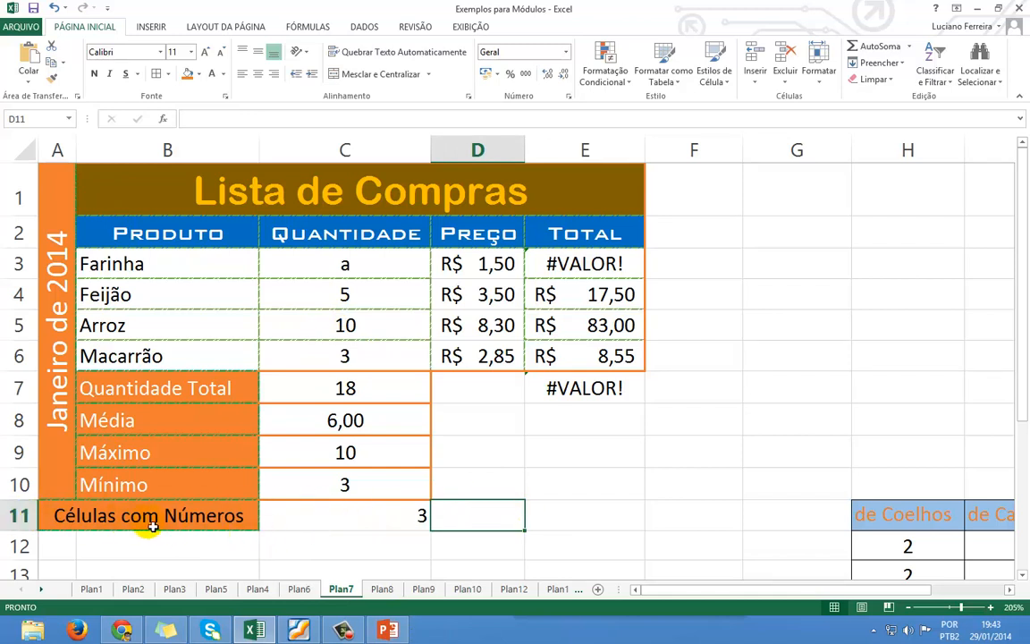
Put a black border around the C11 count cell from the Bordas list.
click(310, 519)
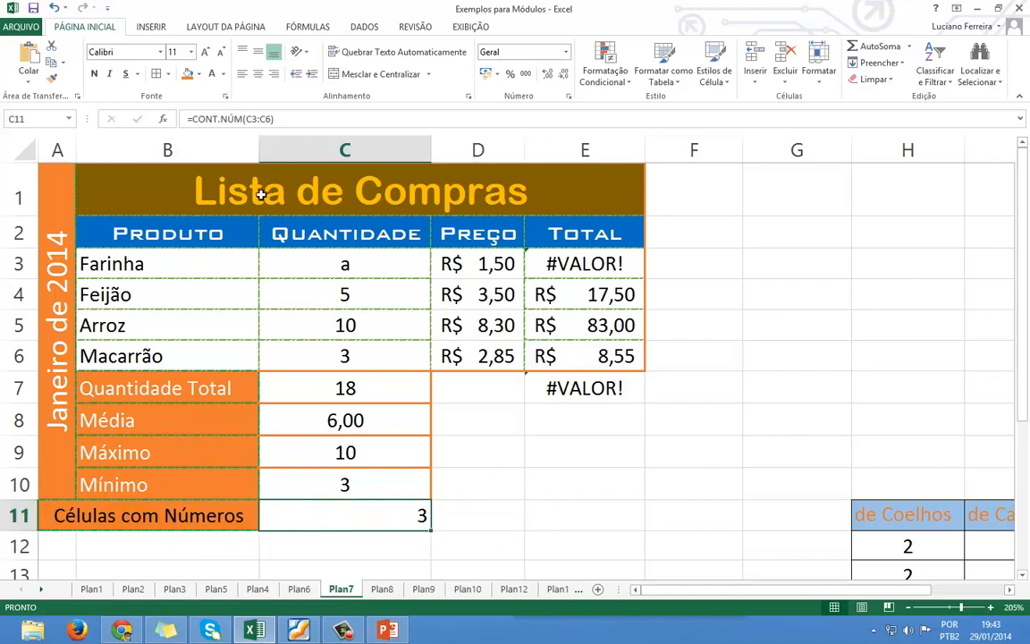
click(167, 73)
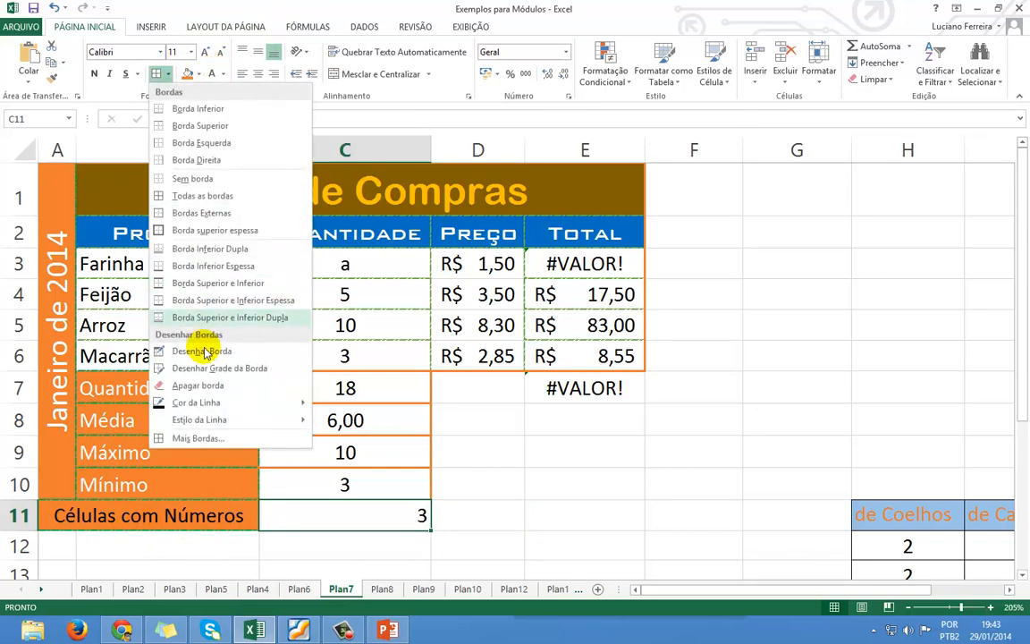
click(192, 213)
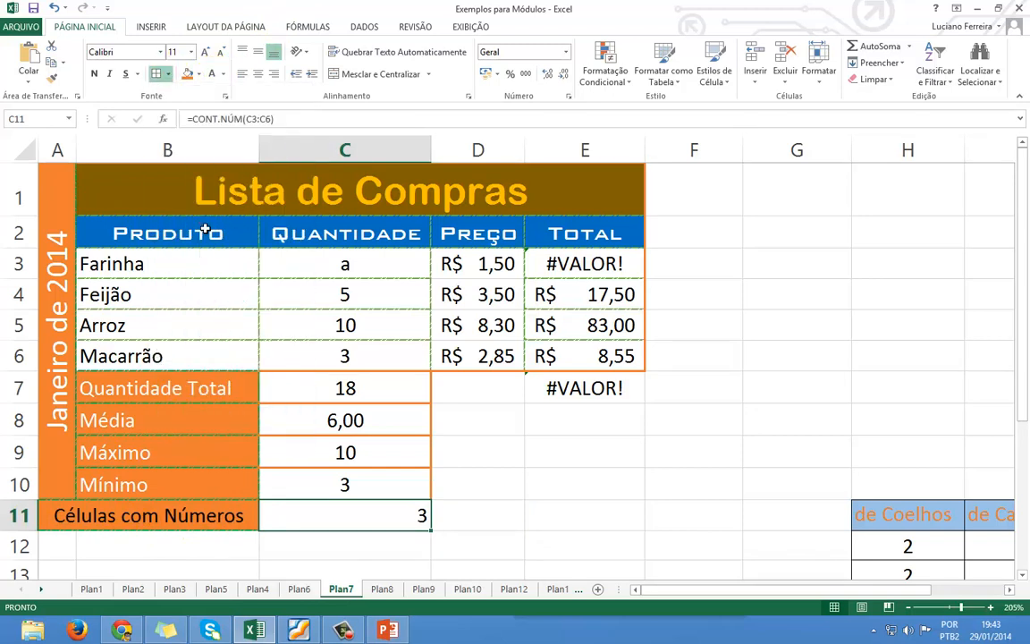
click(543, 391)
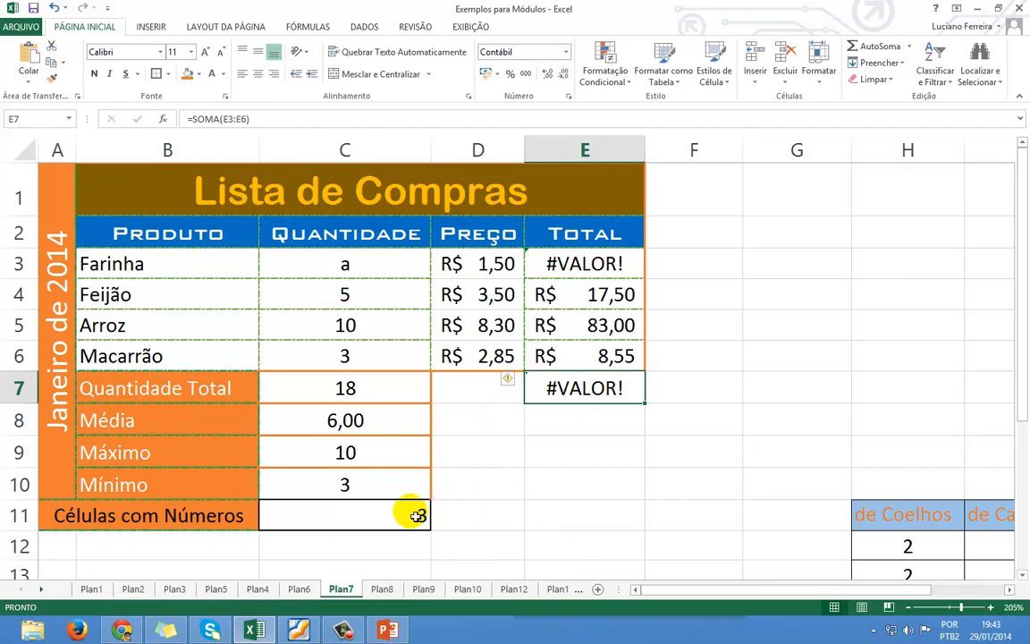
Change Farinha's quantity in C3 from 'a' to 3 and centre the C11 count.
click(370, 263)
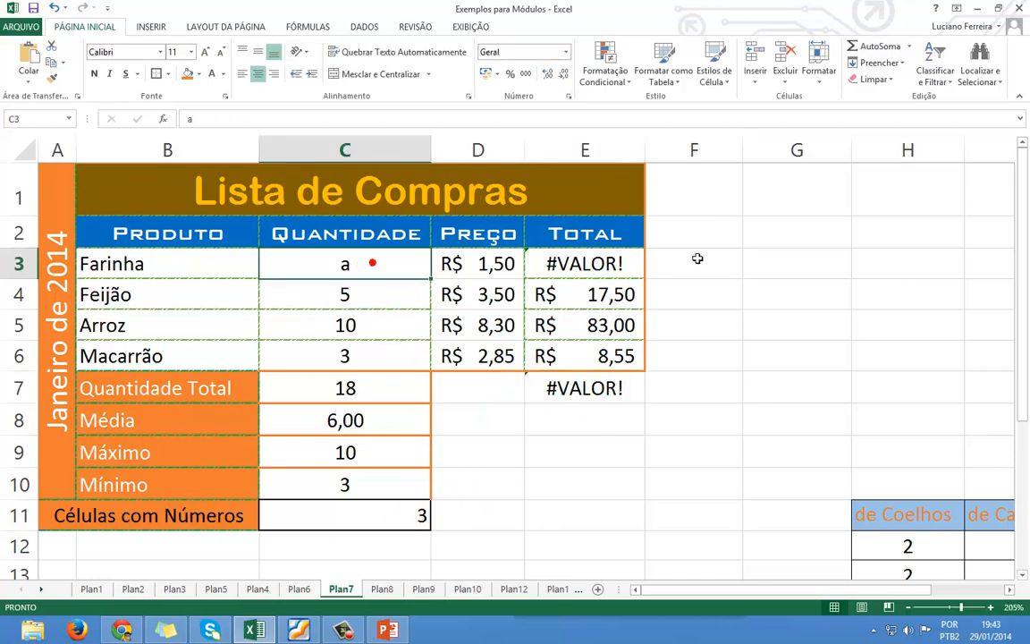
text(3)
key(Return)
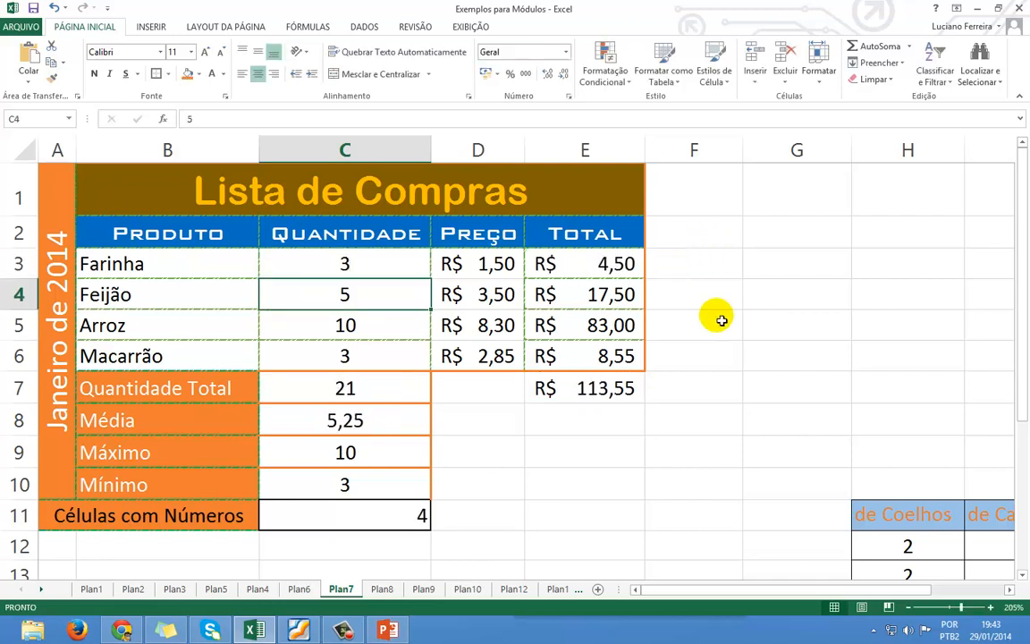
click(344, 514)
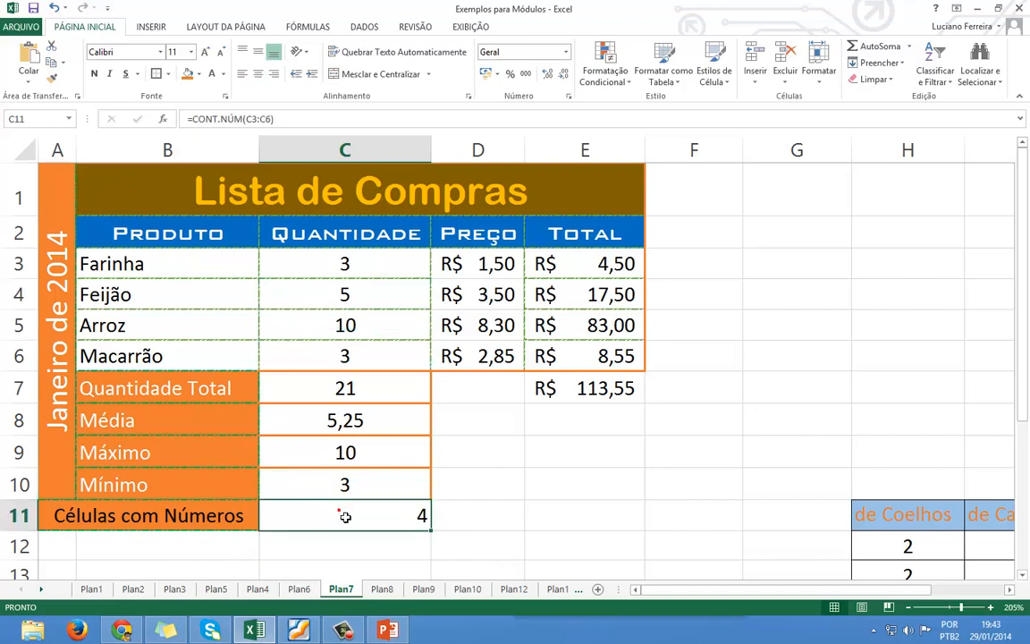
click(258, 74)
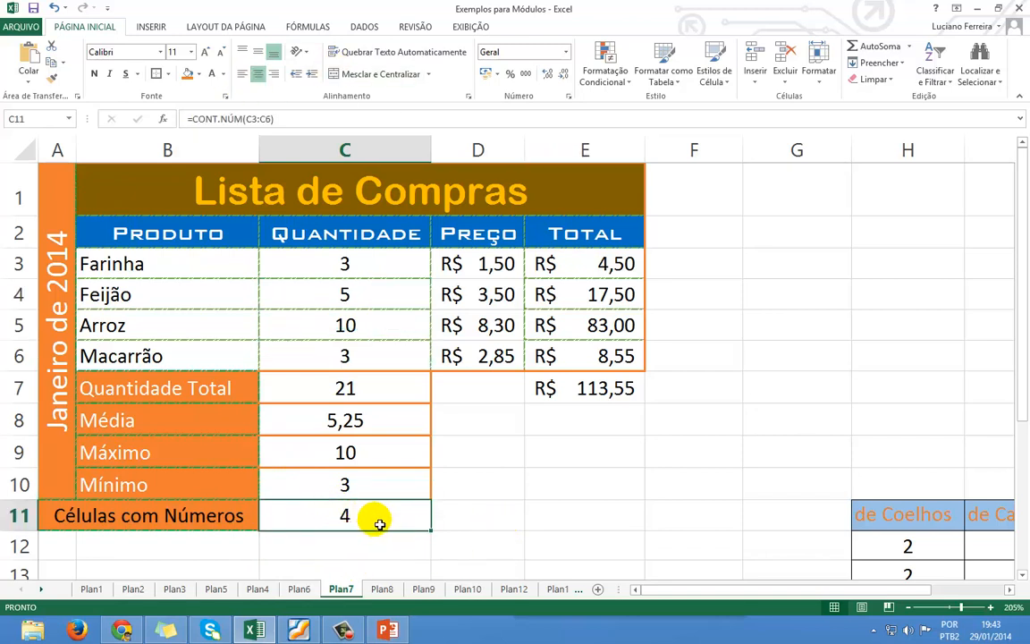
Clear C11 and insert AutoSoma Contar Números over C3:C6, showing 4.
key(Delete)
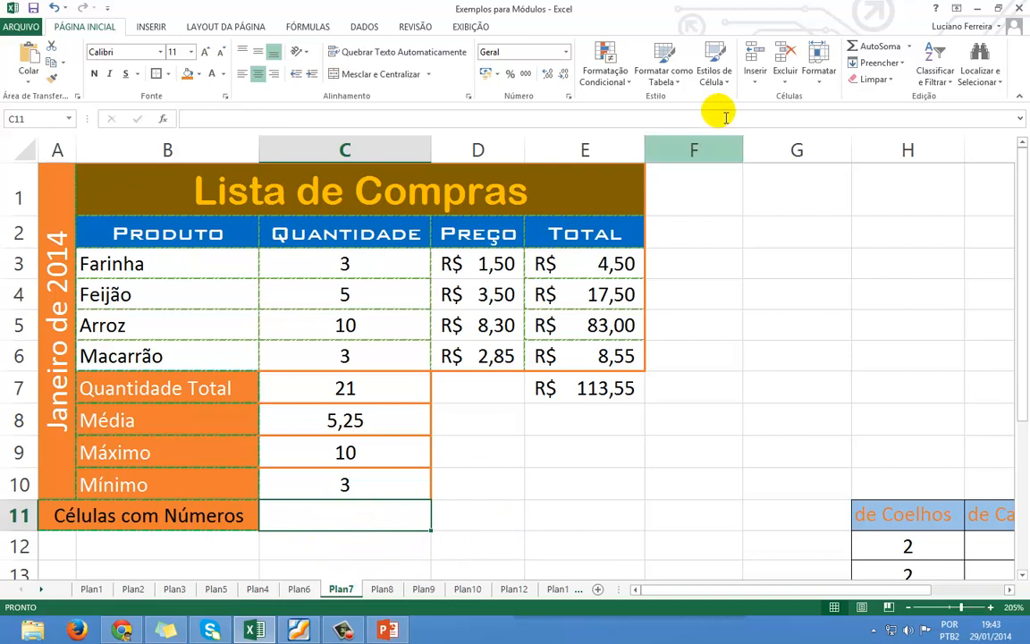
click(911, 50)
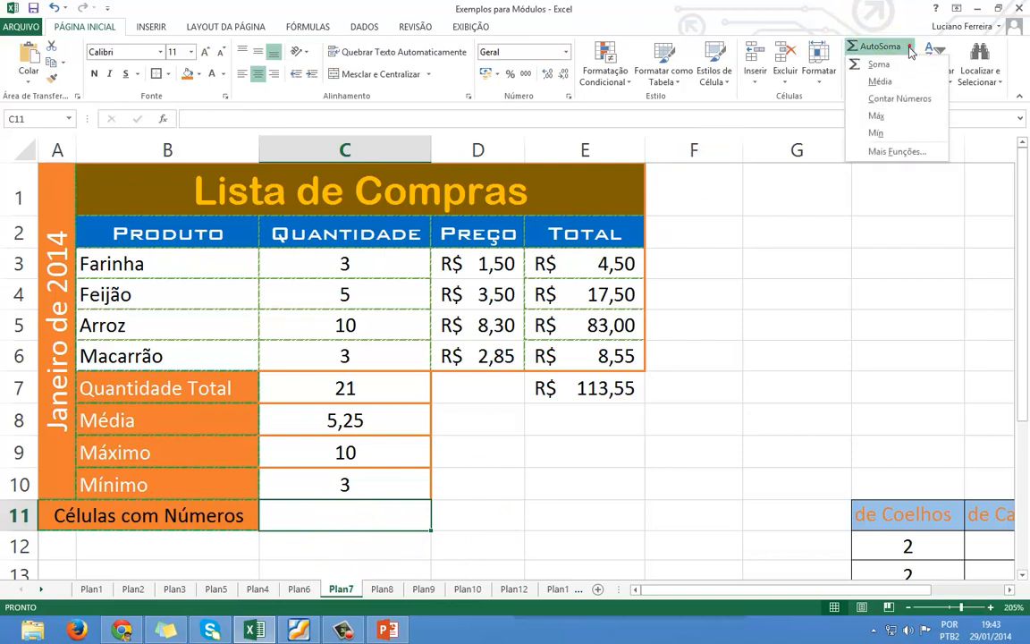
click(907, 106)
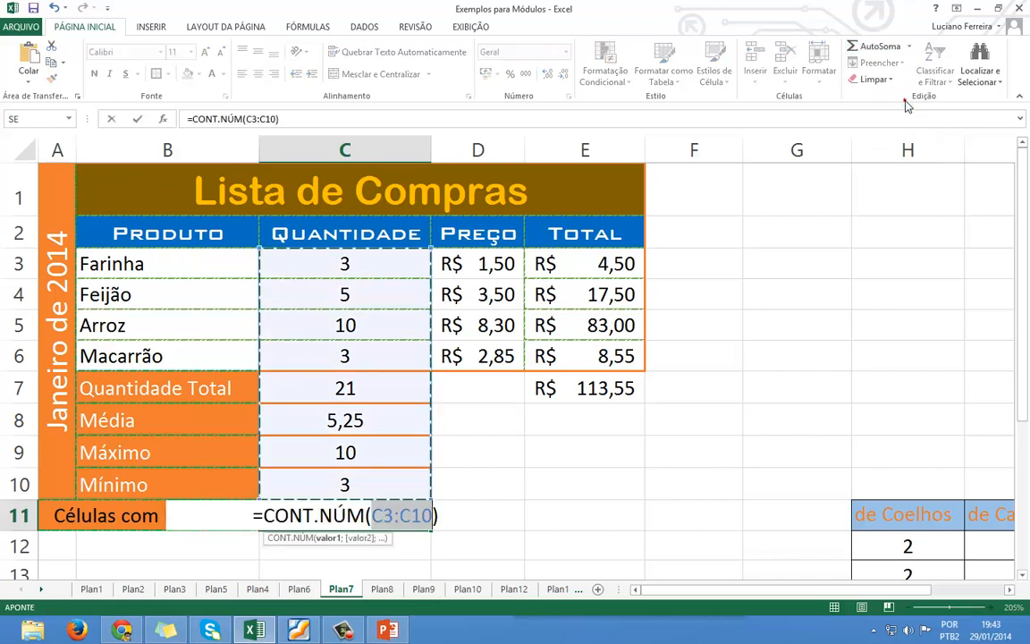
drag(365, 262, 352, 353)
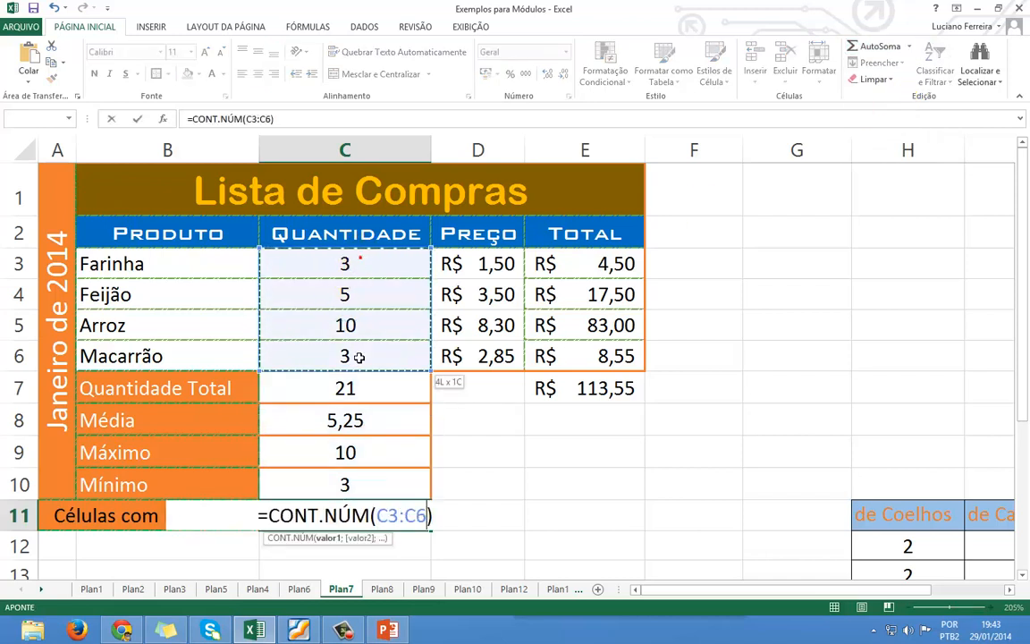
key(Return)
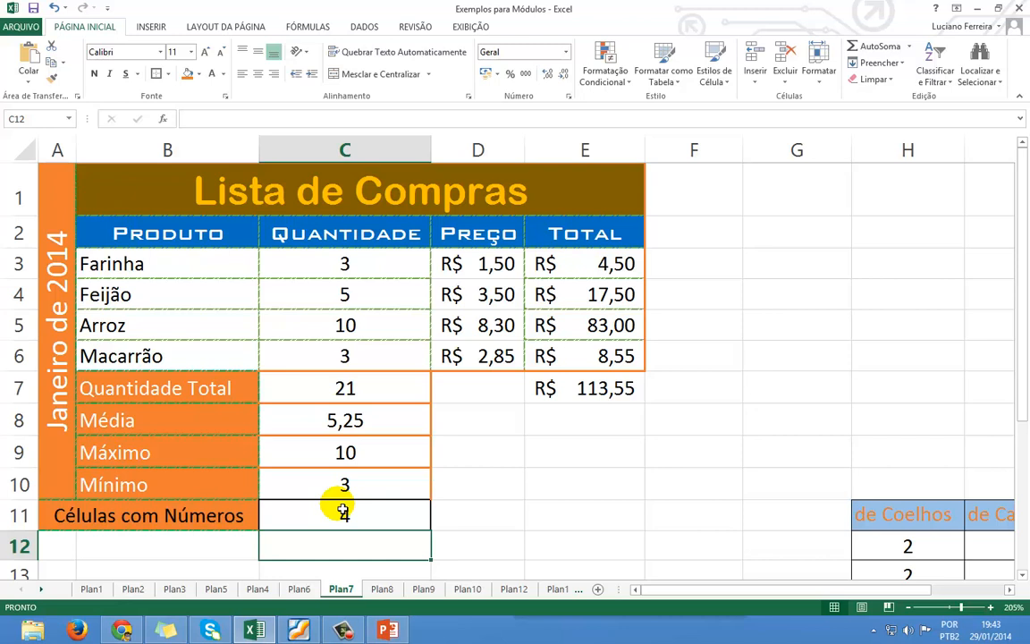
click(357, 396)
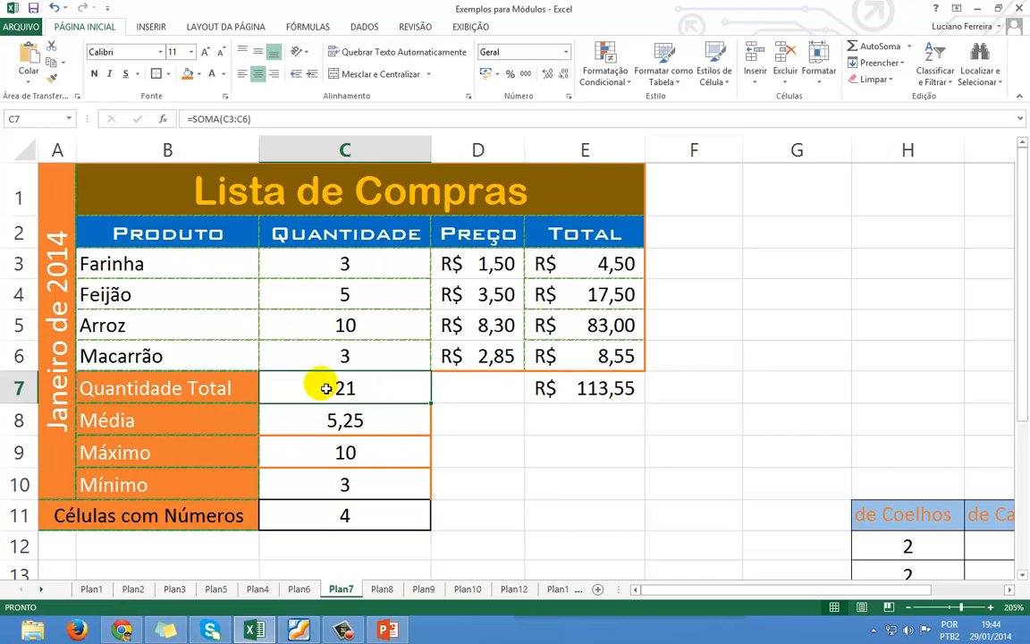
double_click(325, 387)
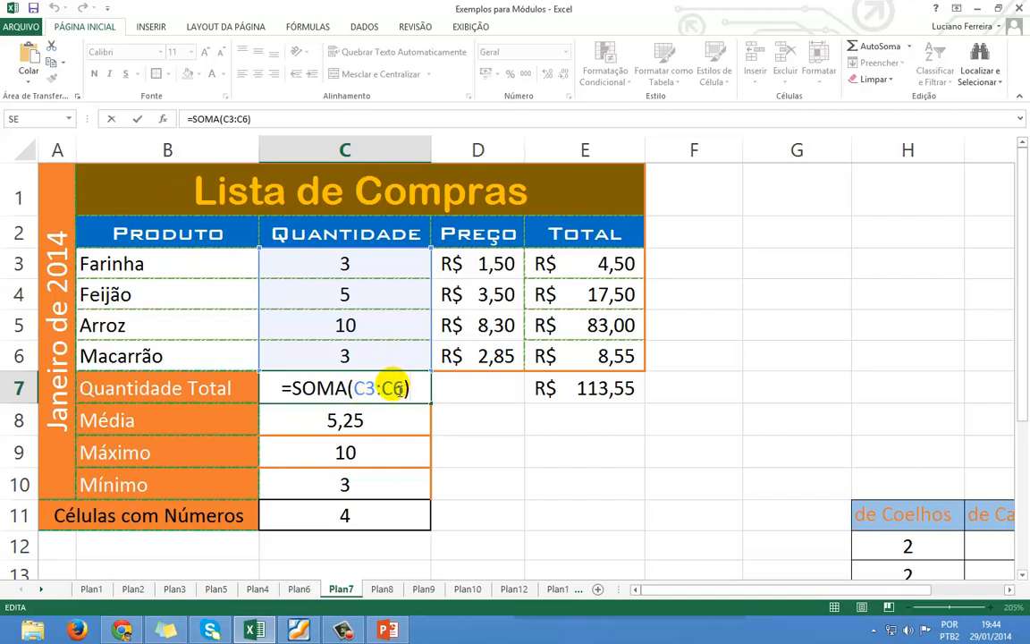
click(391, 416)
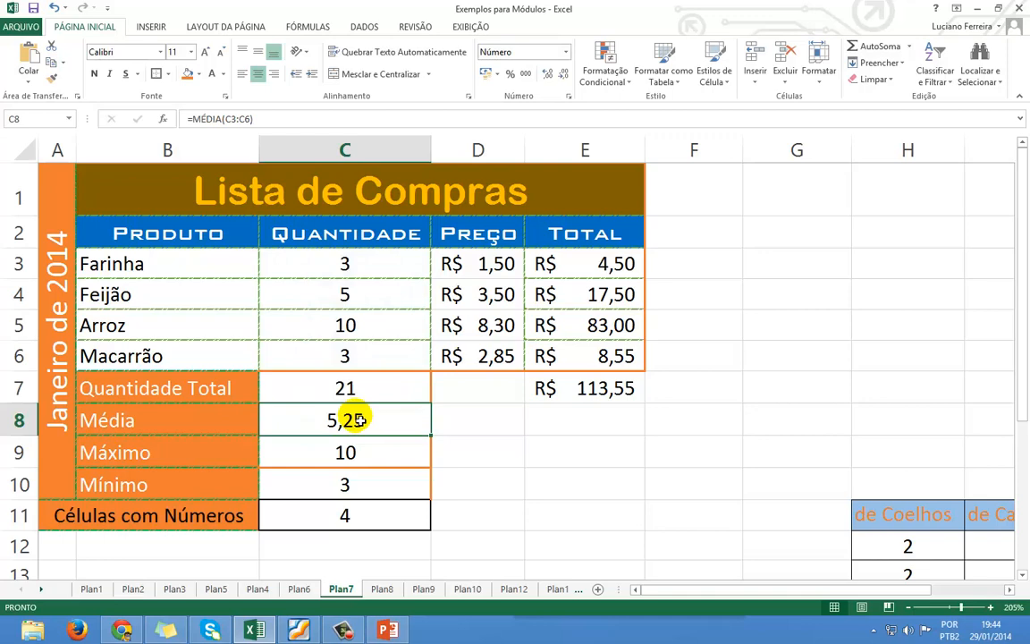
key(F5)
click(391, 415)
double_click(389, 418)
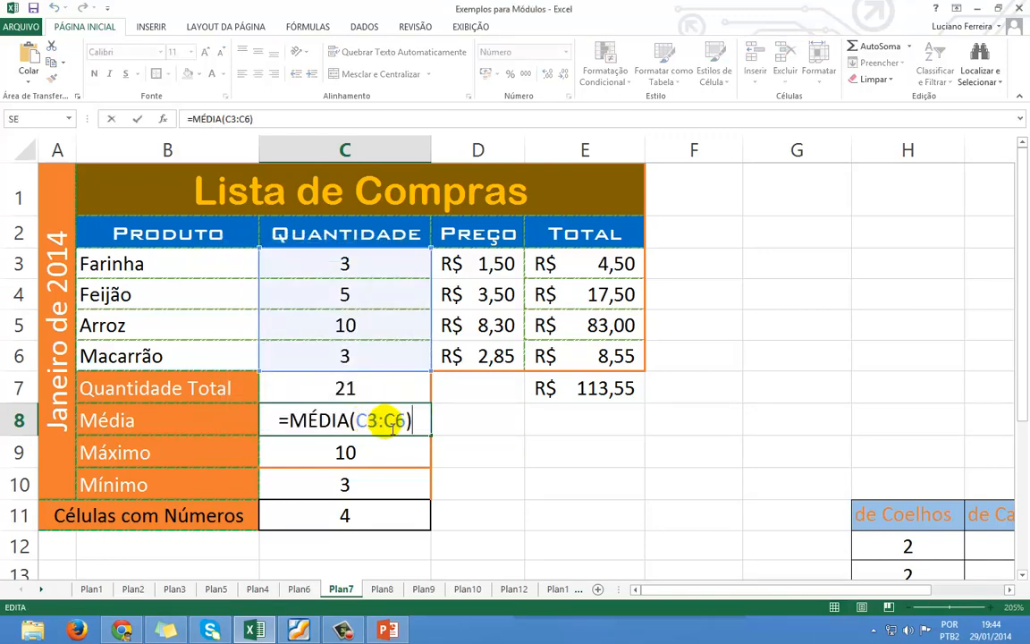
click(385, 420)
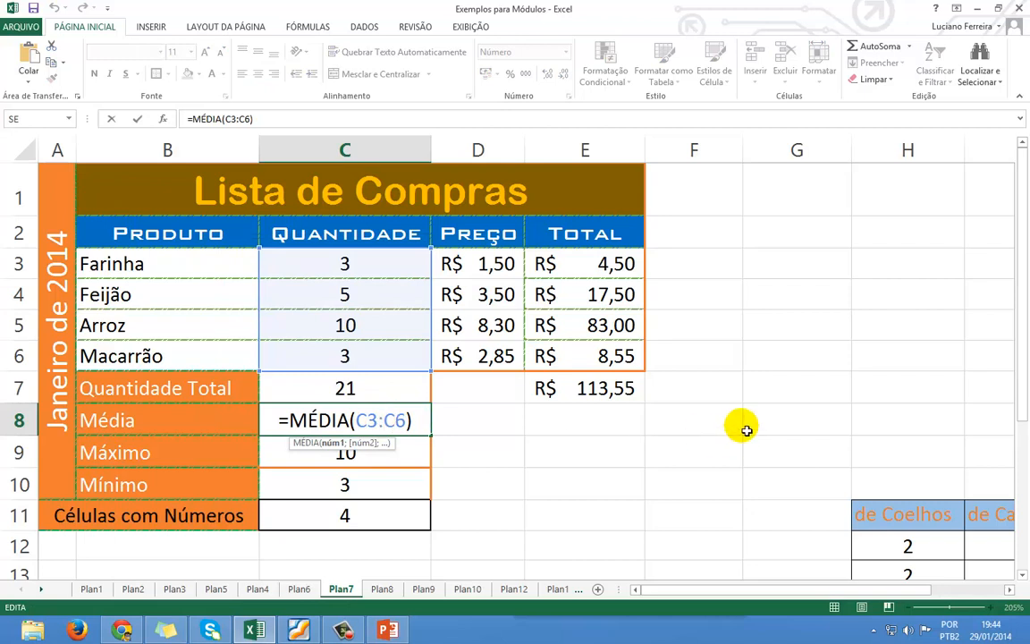
key(BackSpace)
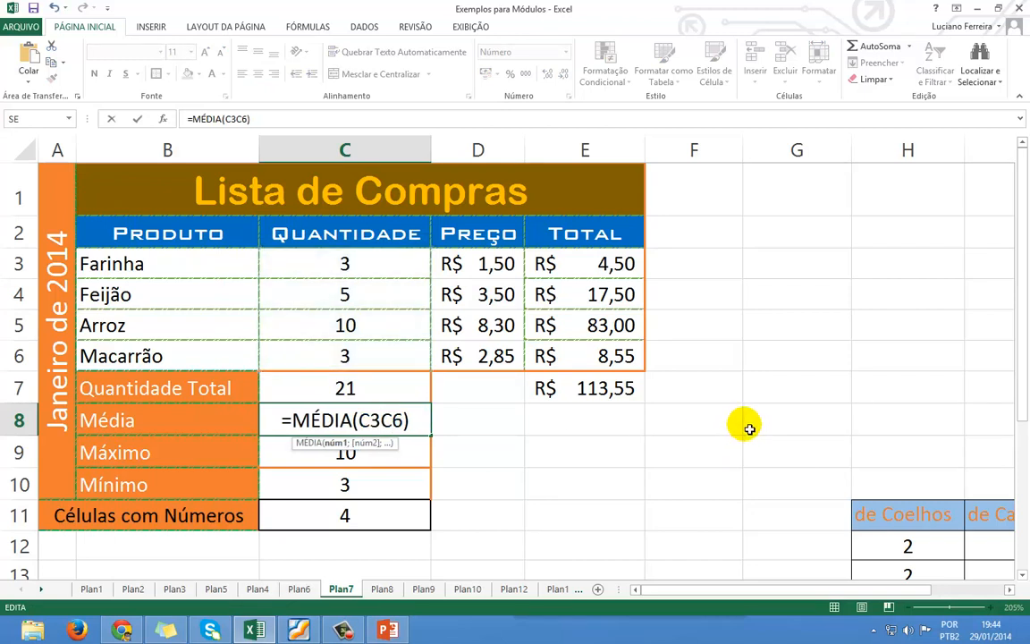
text(;)
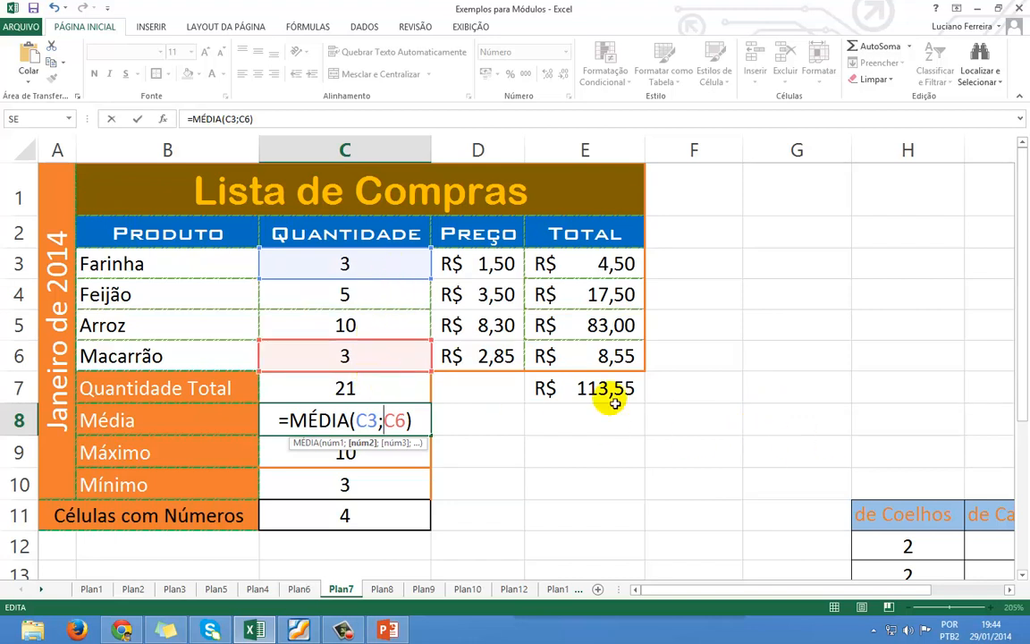
key(Return)
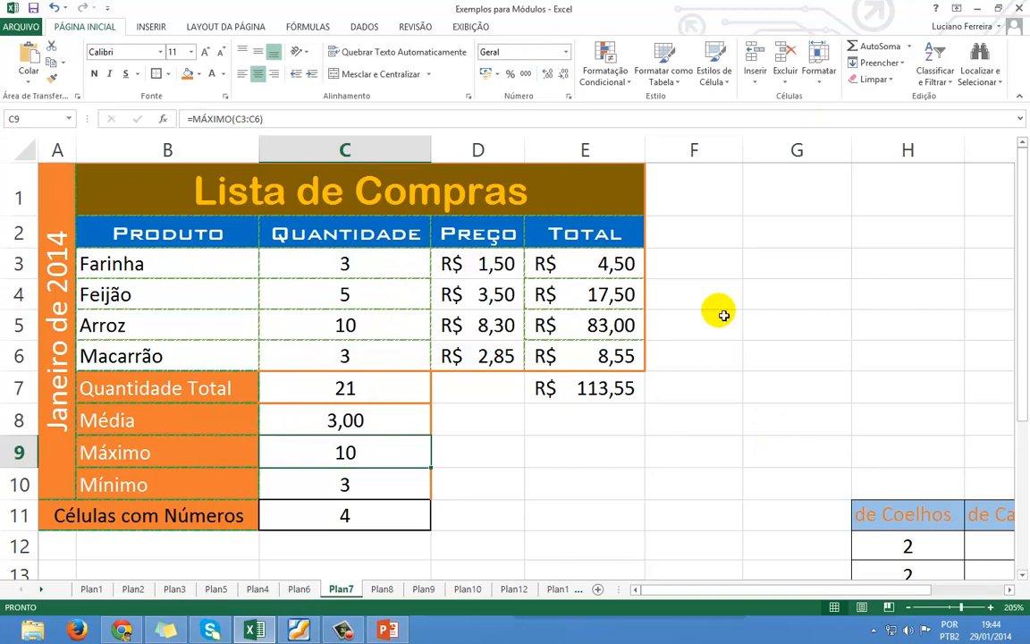
click(339, 420)
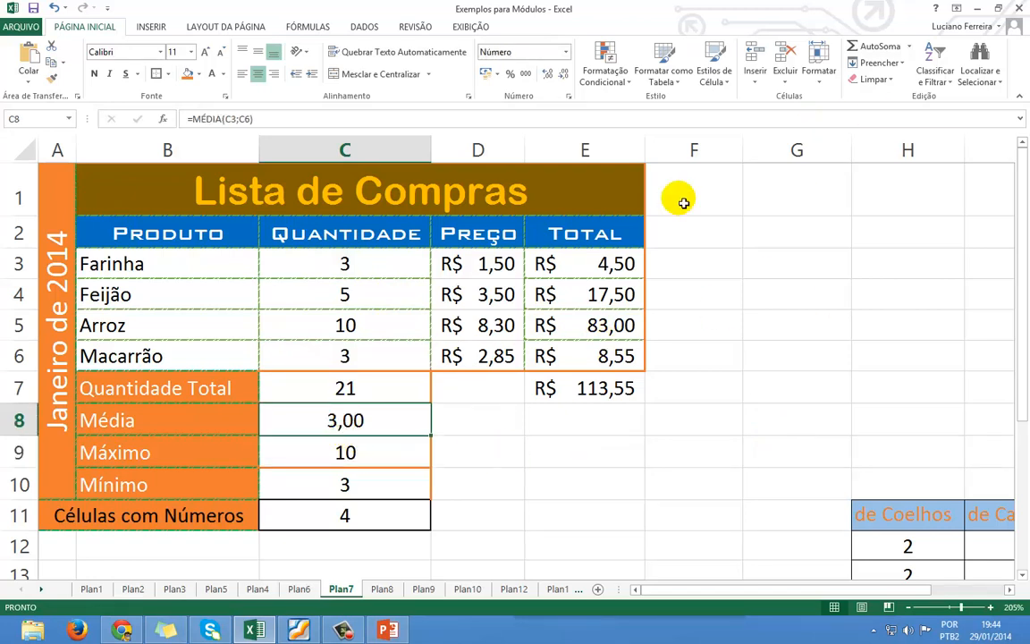
click(245, 121)
click(243, 119)
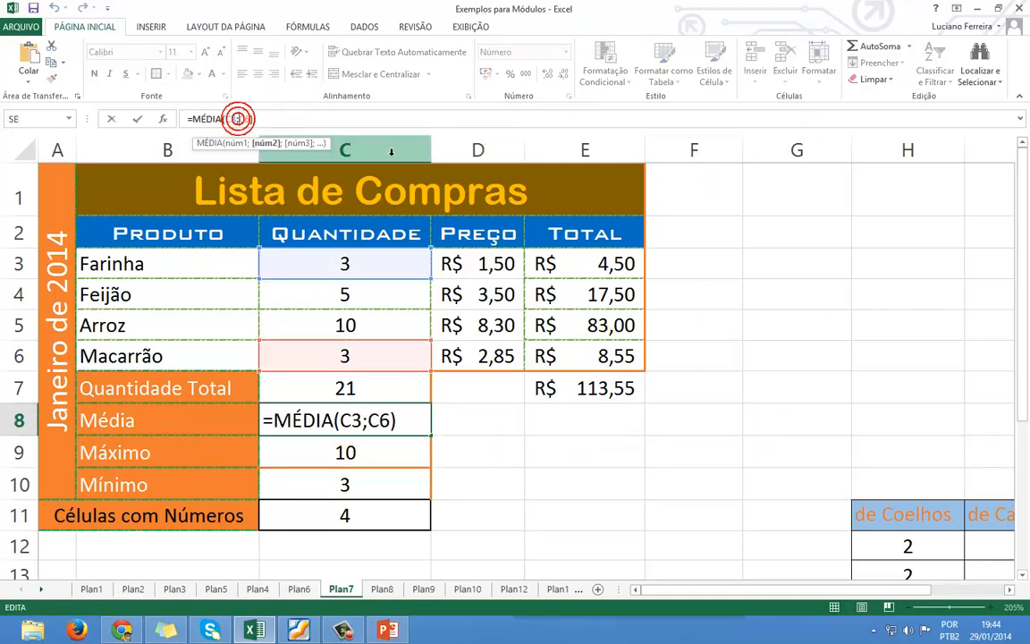
key(BackSpace)
text(:)
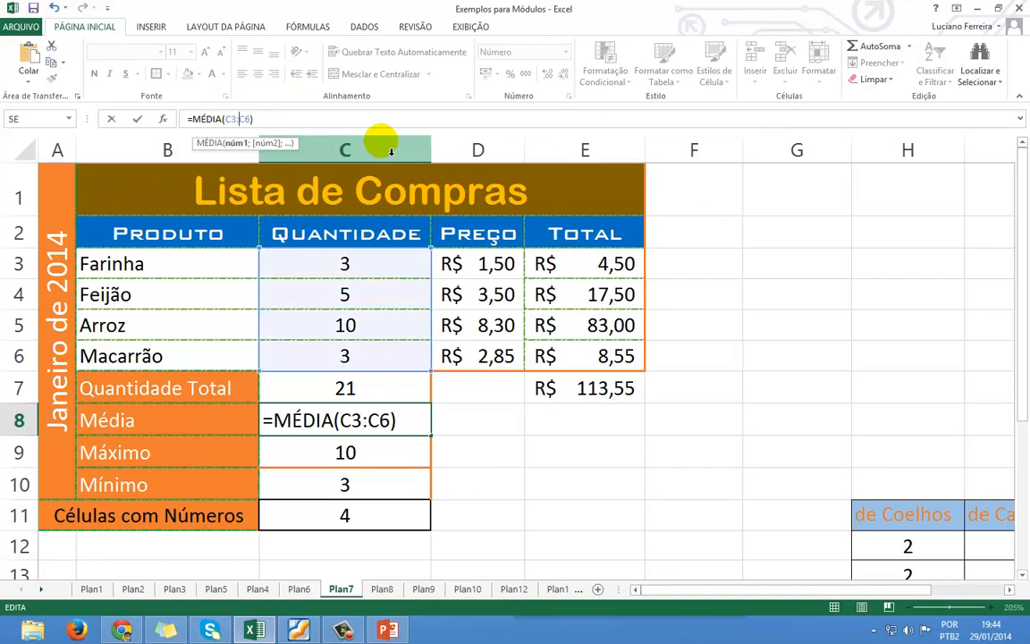
key(Return)
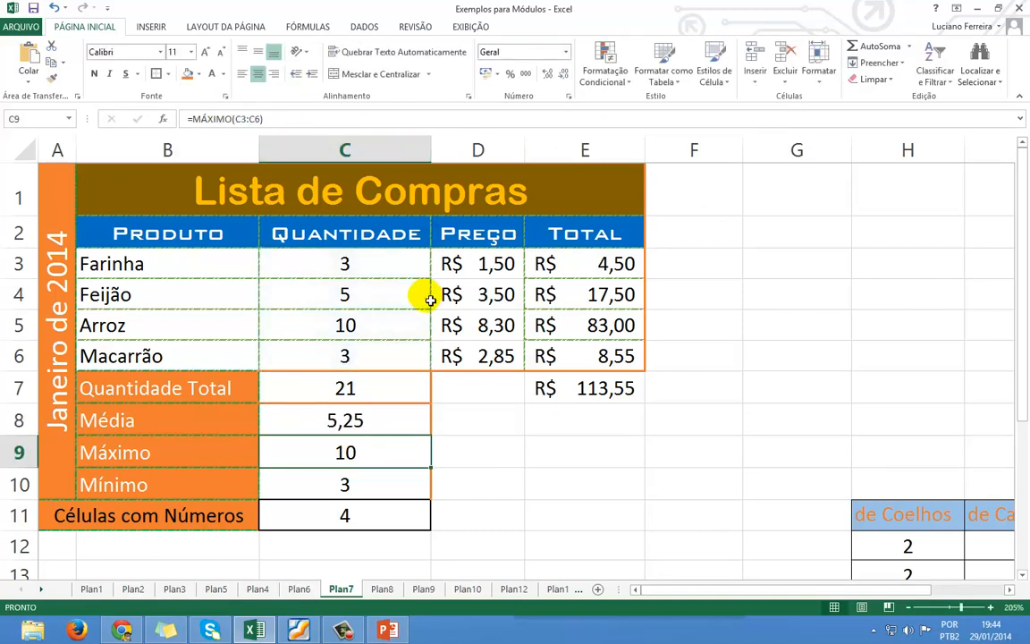
Switch through the sheets to reach the Plan9 sheet.
click(297, 588)
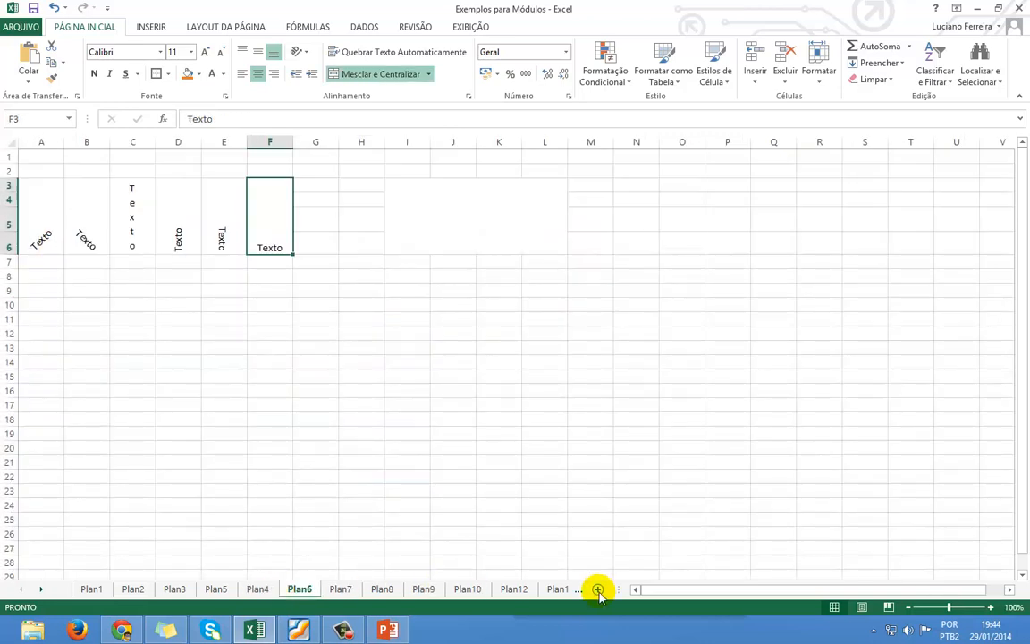
click(554, 590)
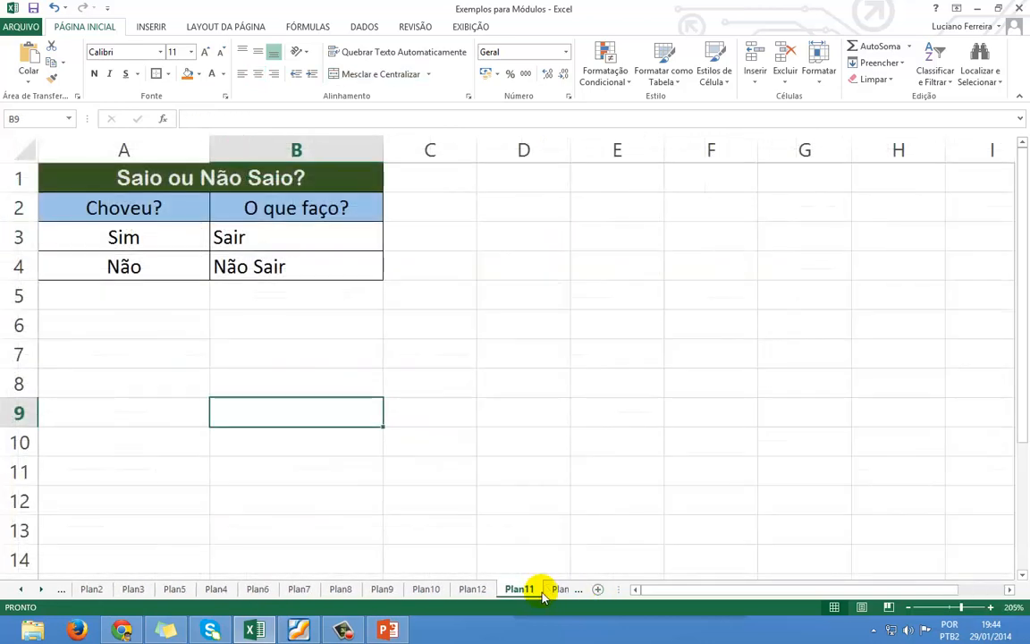
click(472, 589)
click(426, 590)
click(379, 592)
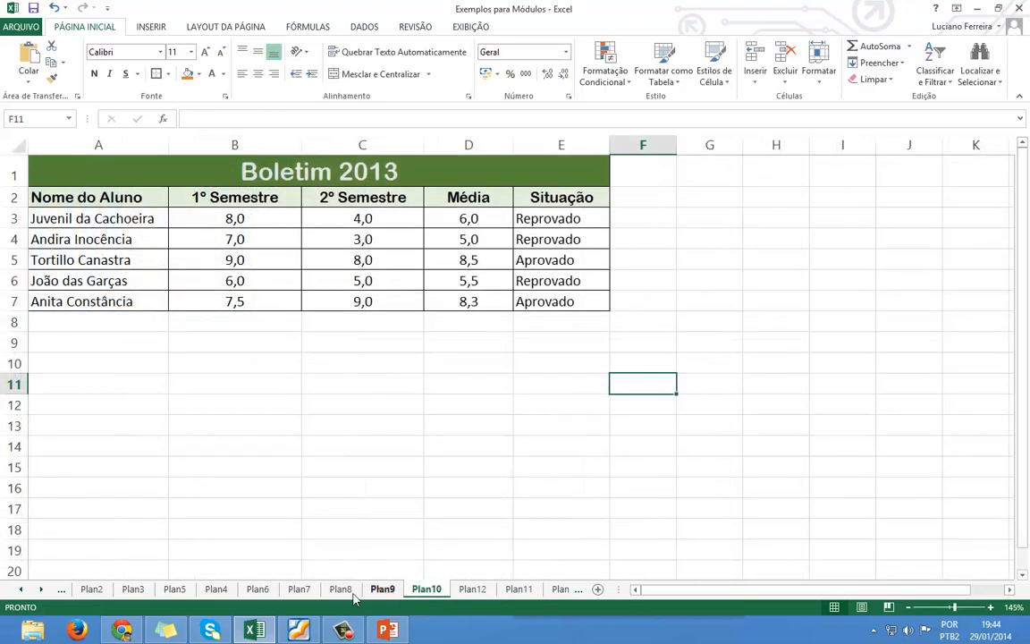
Clear the existing results from the green cells E9:E12, then select the Soma cell E9.
click(324, 445)
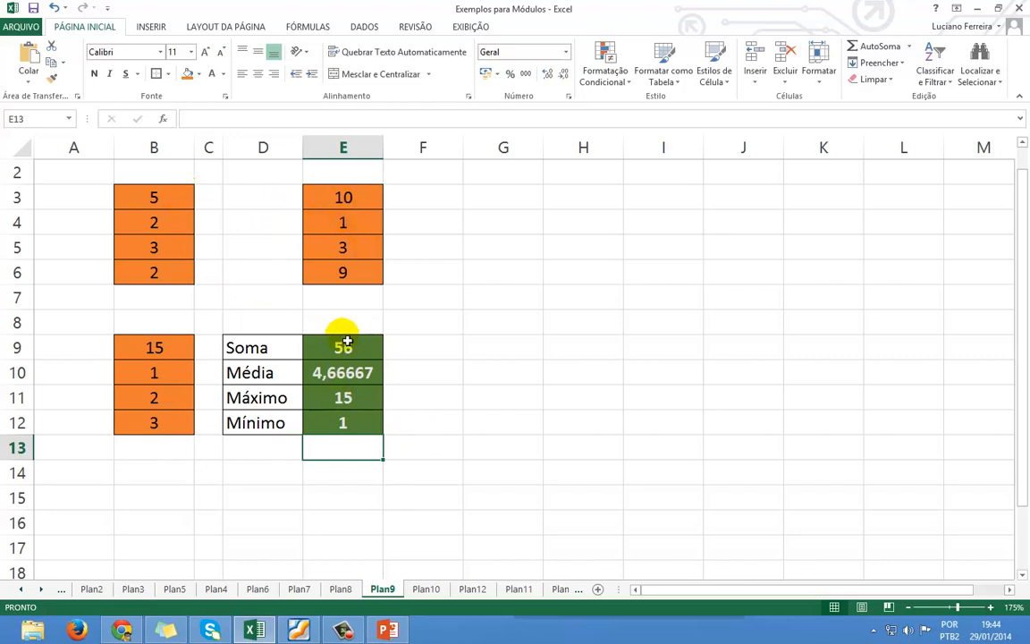
drag(340, 341, 356, 431)
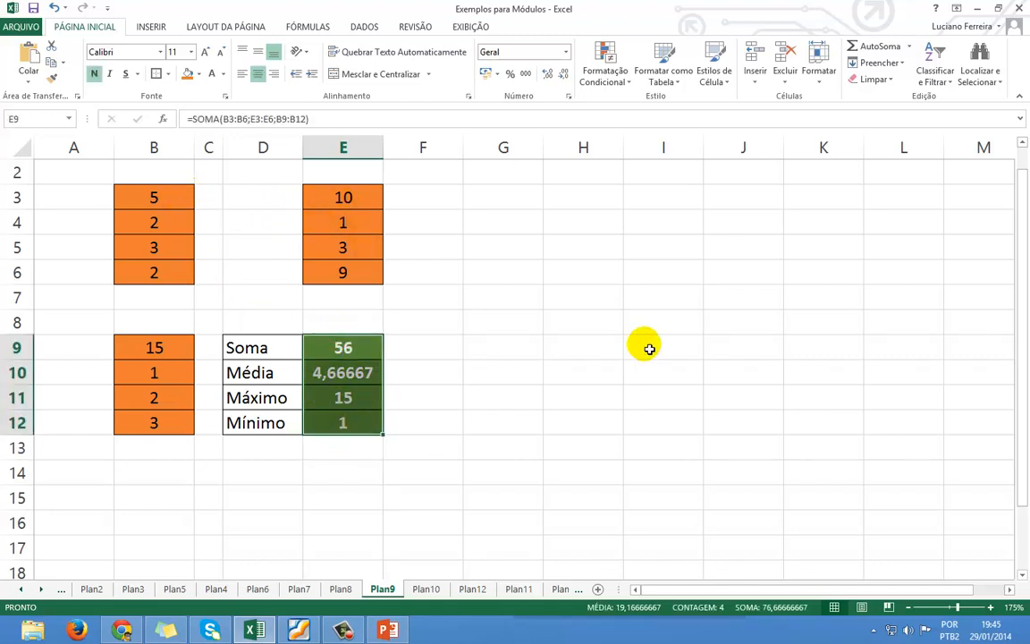
key(Delete)
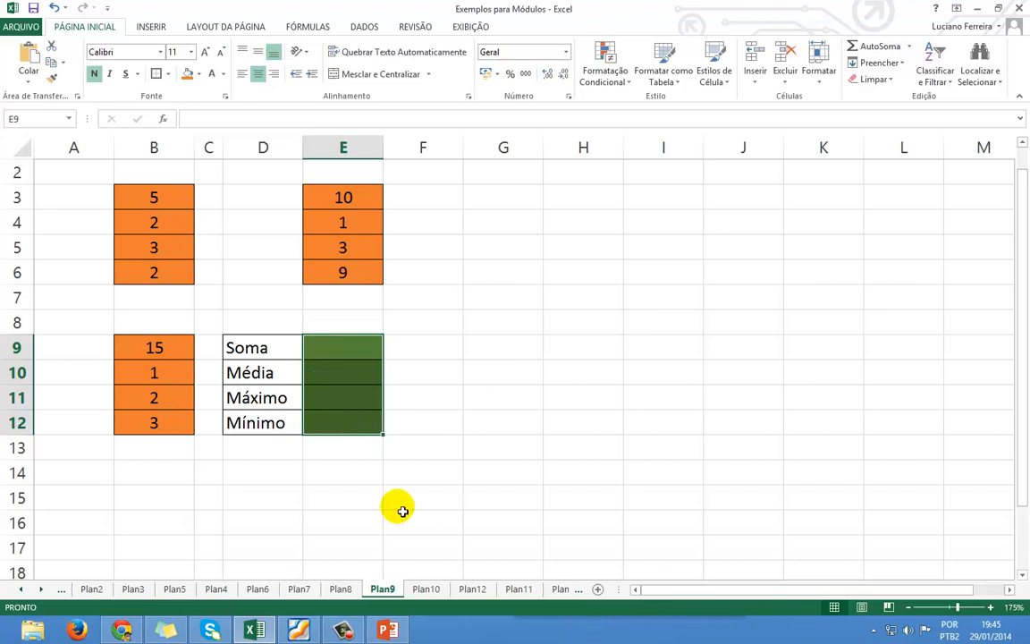
click(422, 443)
click(367, 347)
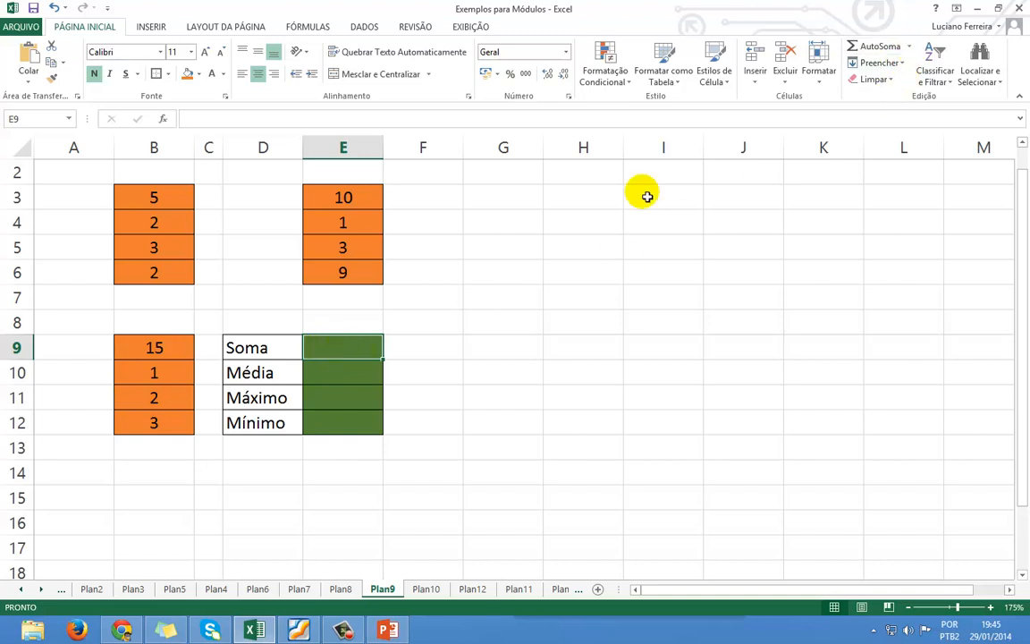
click(432, 370)
drag(342, 194, 342, 269)
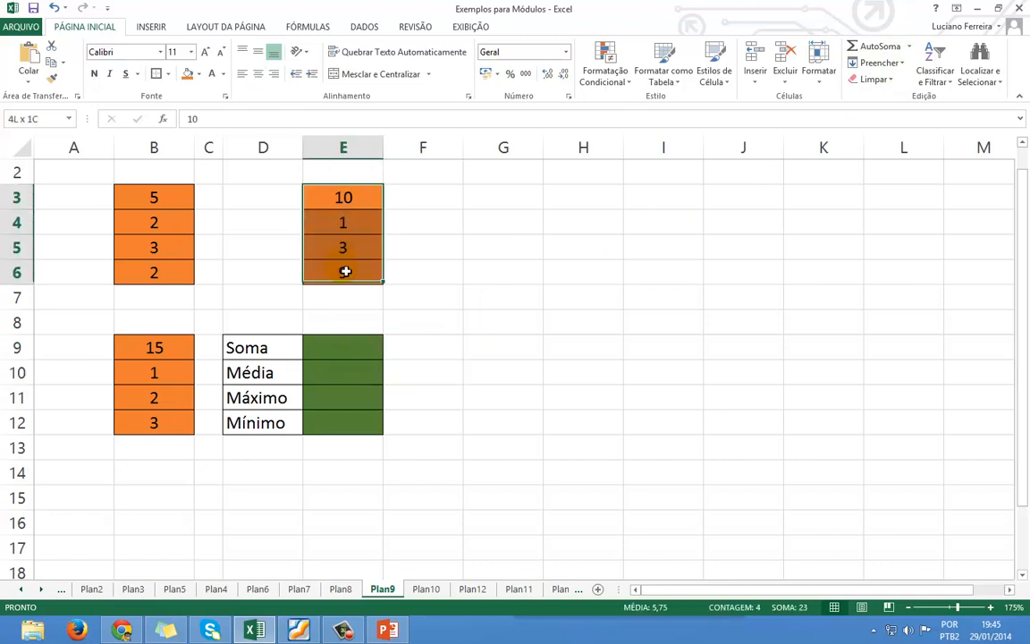
click(880, 46)
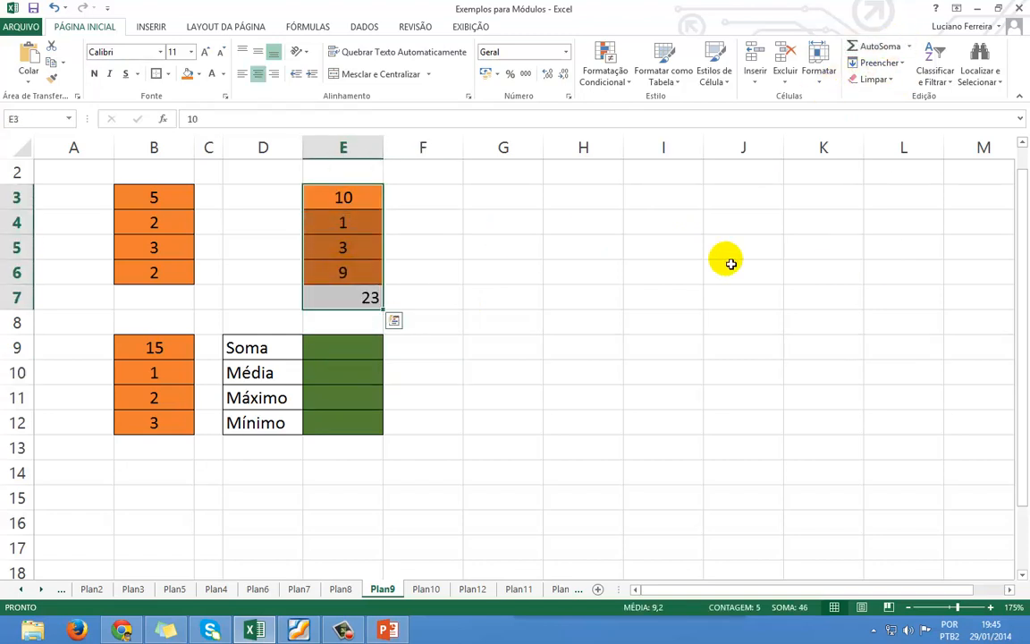
key(ctrl+z)
click(364, 301)
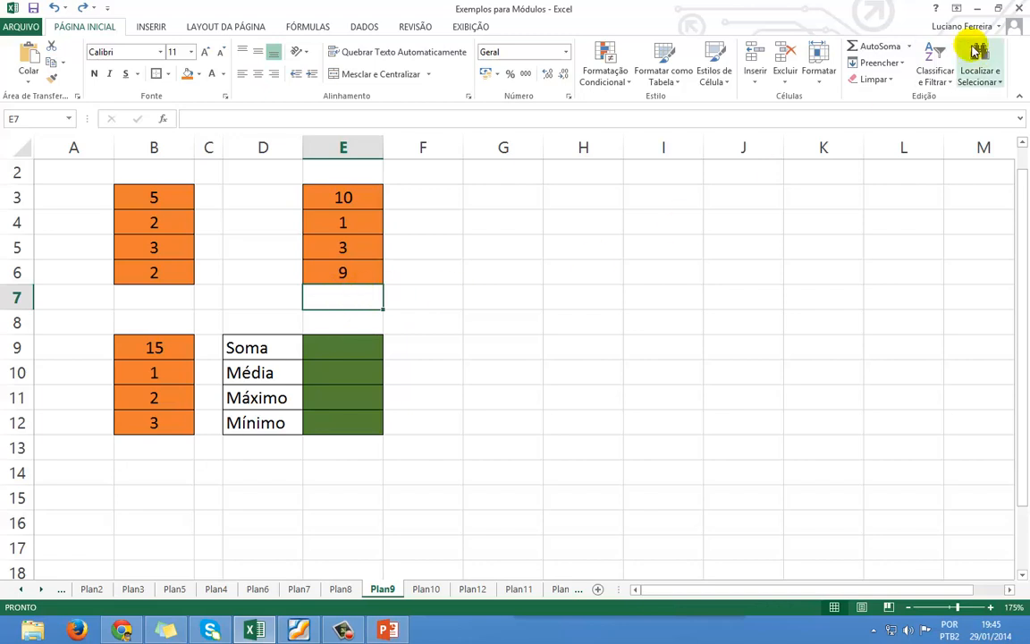
click(880, 47)
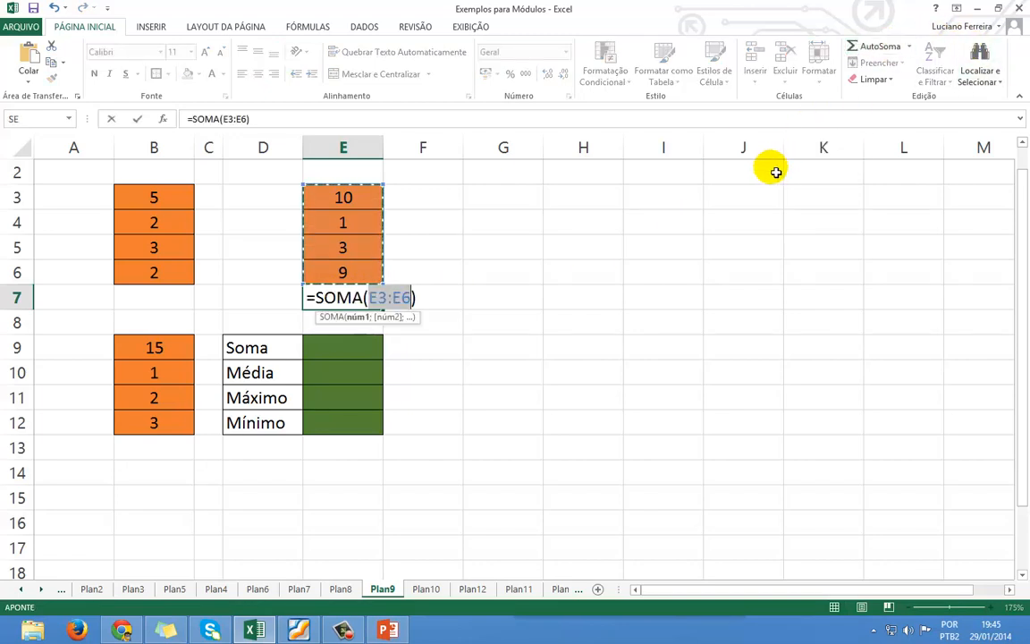
key(Return)
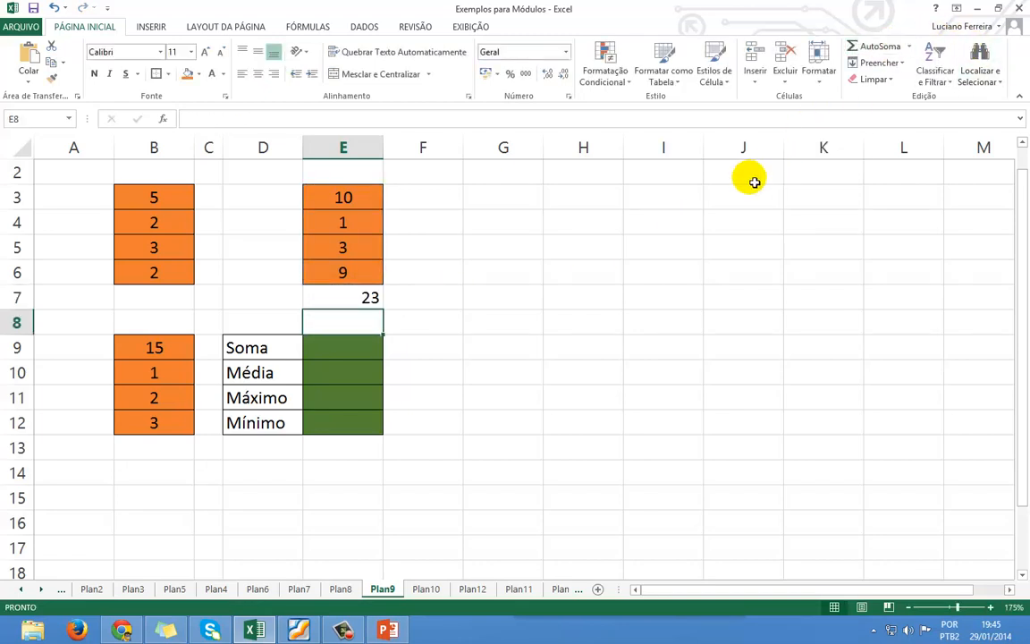
click(350, 304)
key(Delete)
click(346, 345)
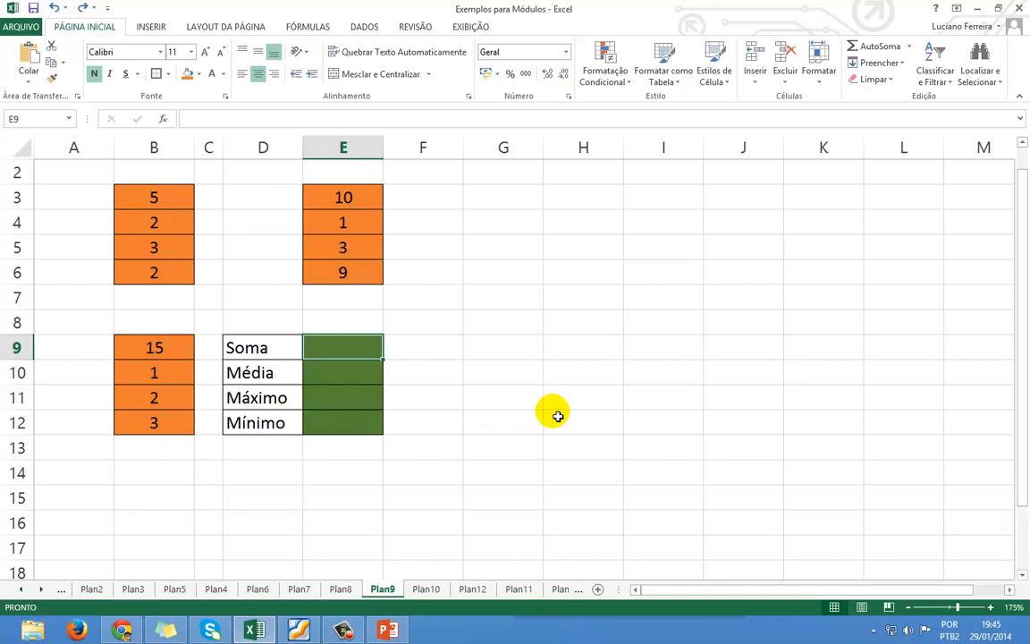
Start a SOMA formula in E9 with the orange range B3:B6 as its first argument.
text(=som)
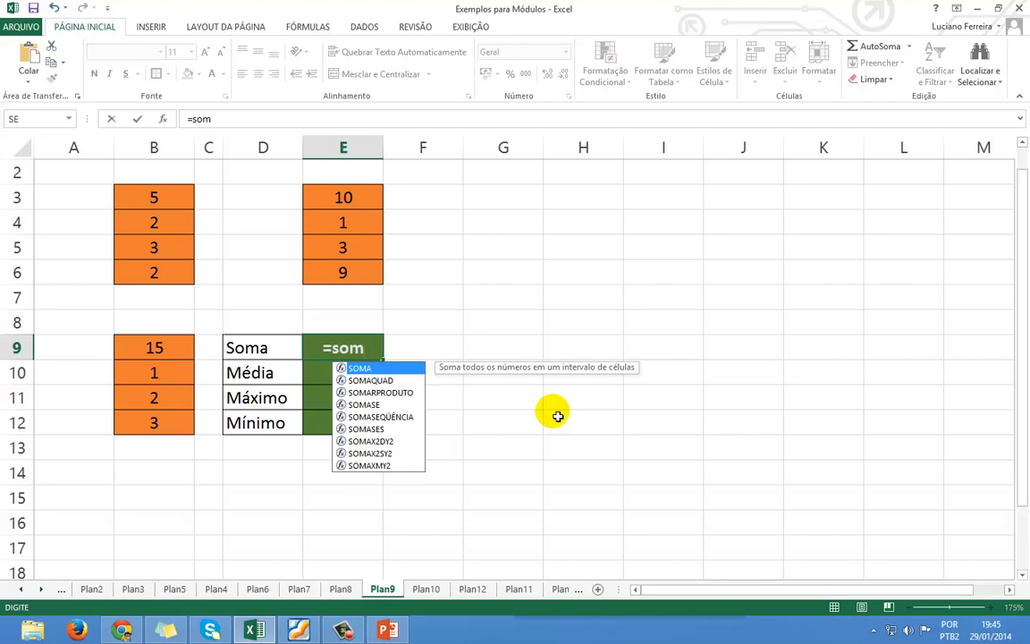
key(Tab)
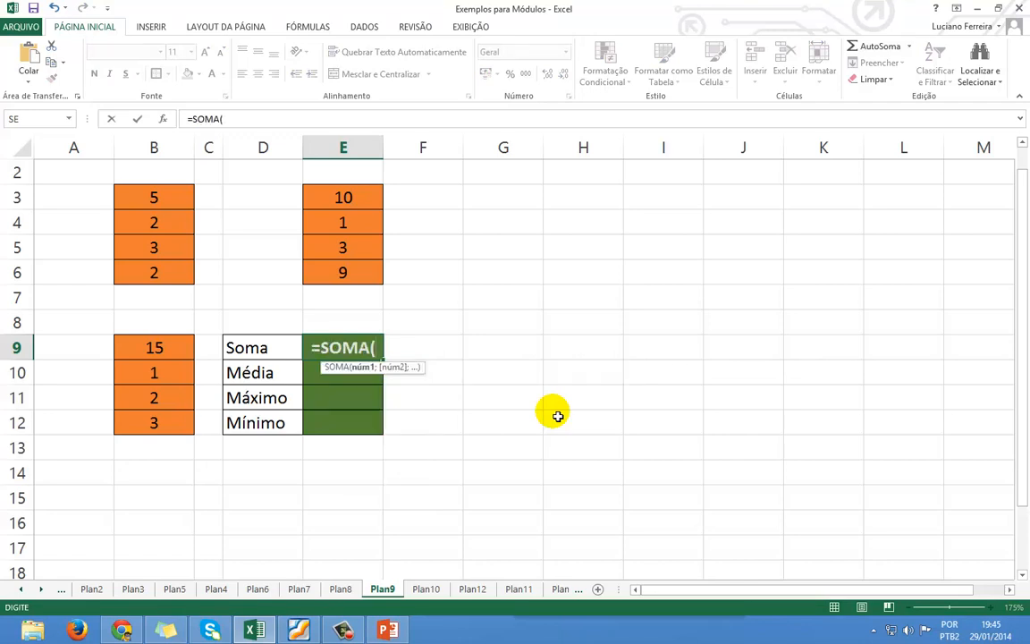
drag(175, 201, 157, 280)
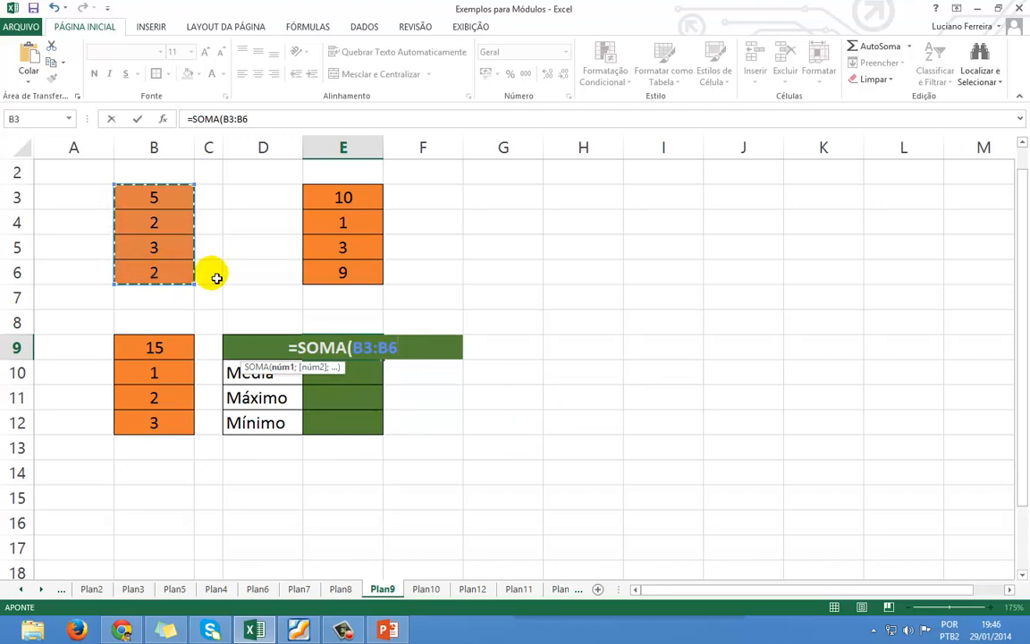
drag(326, 201, 330, 277)
drag(164, 350, 179, 427)
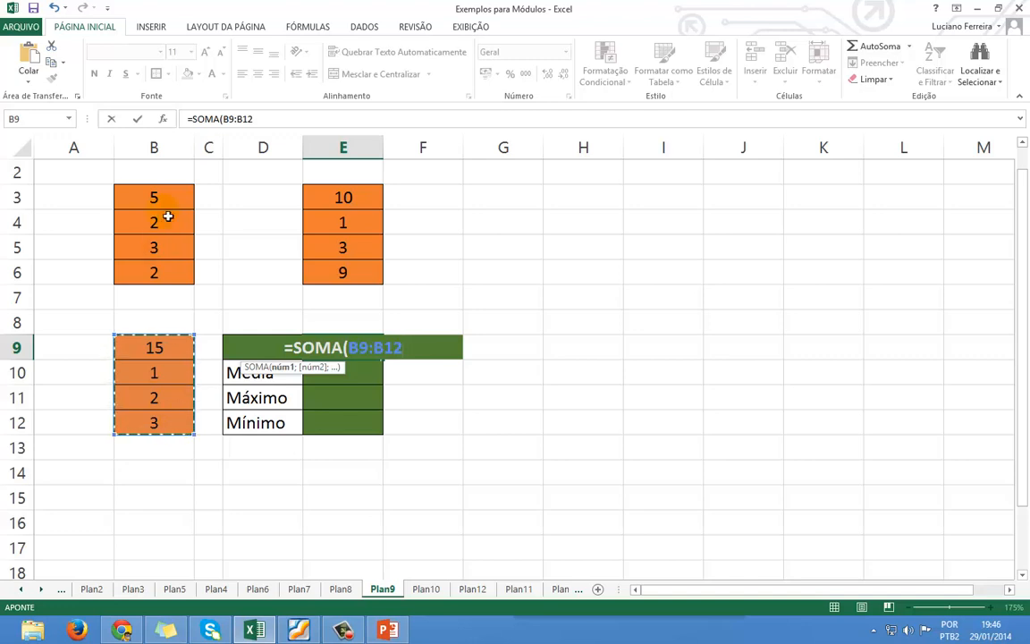
drag(172, 192, 177, 271)
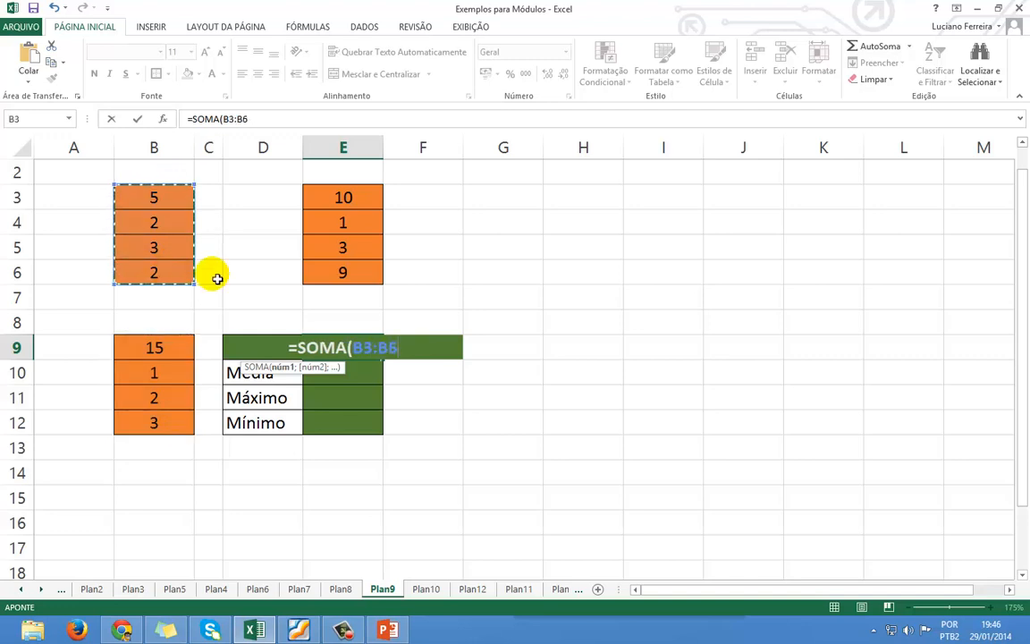
drag(358, 204, 361, 278)
drag(164, 356, 160, 429)
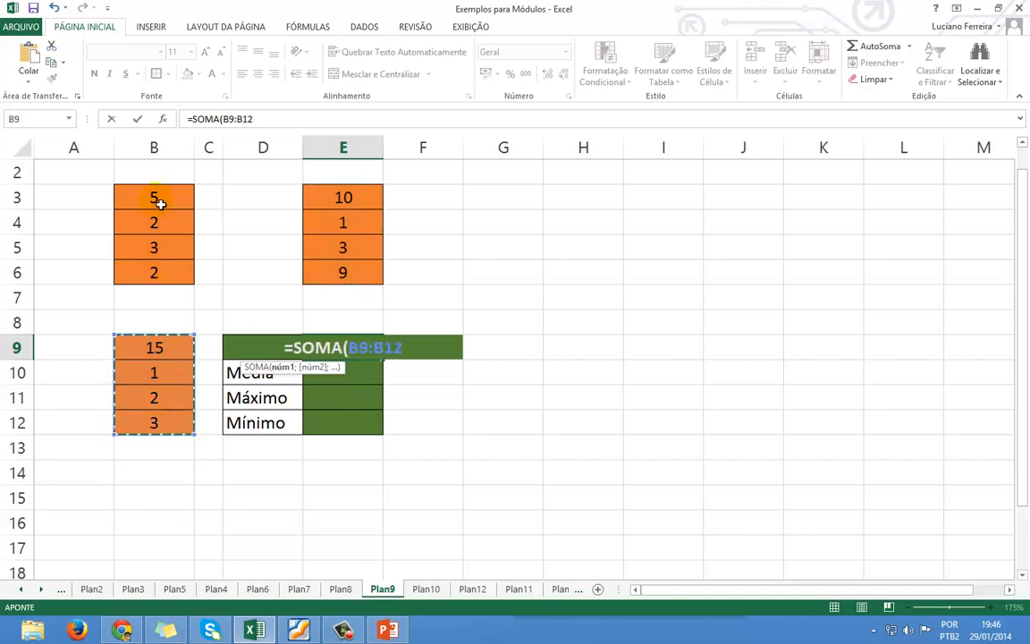
drag(160, 204, 167, 265)
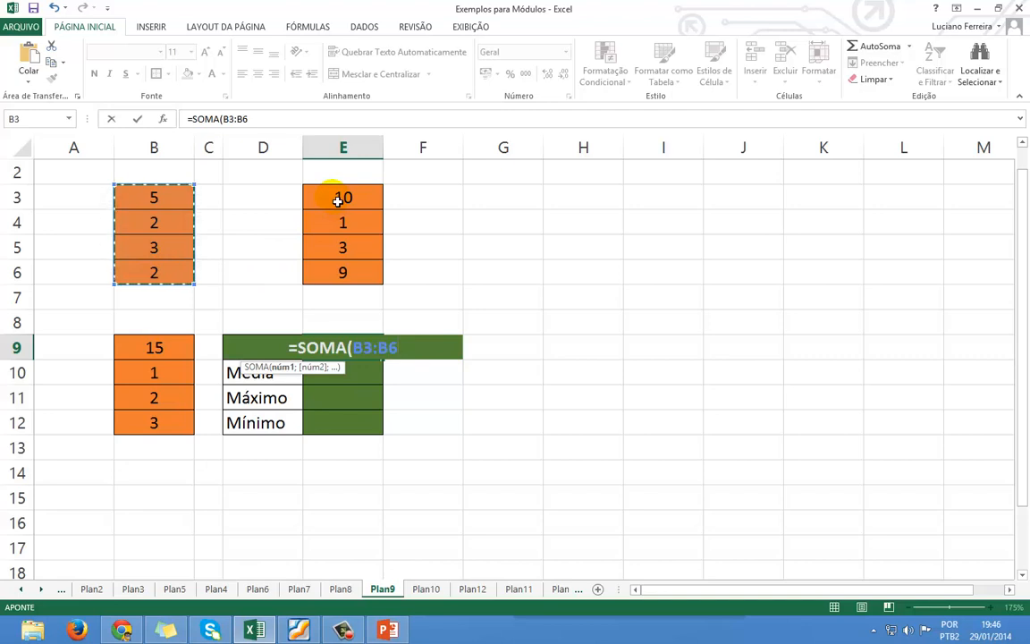
Add E3:E6 and B9:B12 to complete =SOMA(B3:B6;E3:E6;B9:B12) in E9.
text(;)
drag(337, 201, 340, 227)
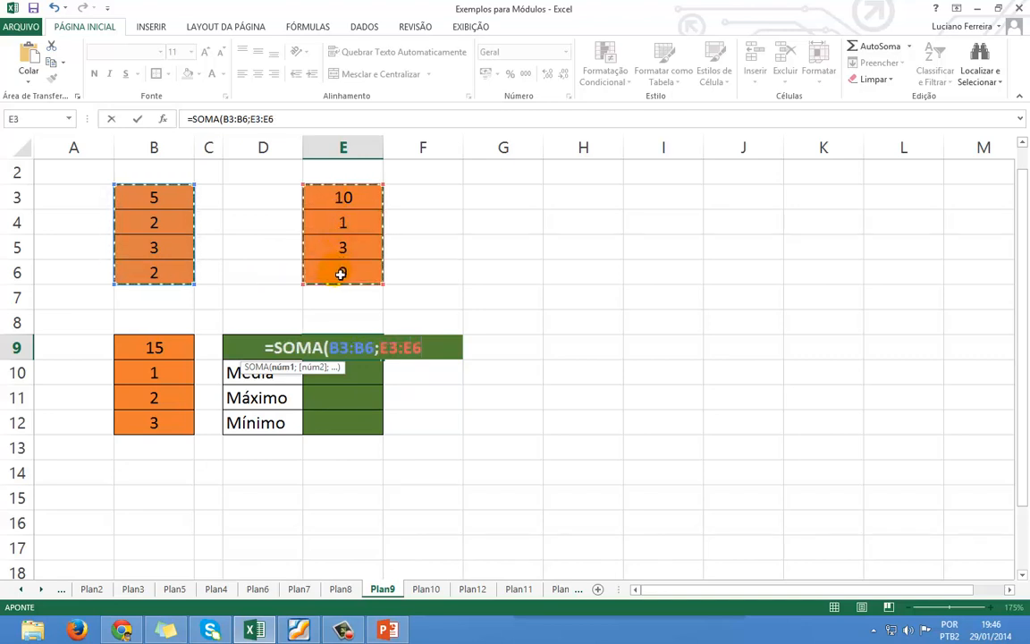
text(;)
drag(150, 350, 146, 395)
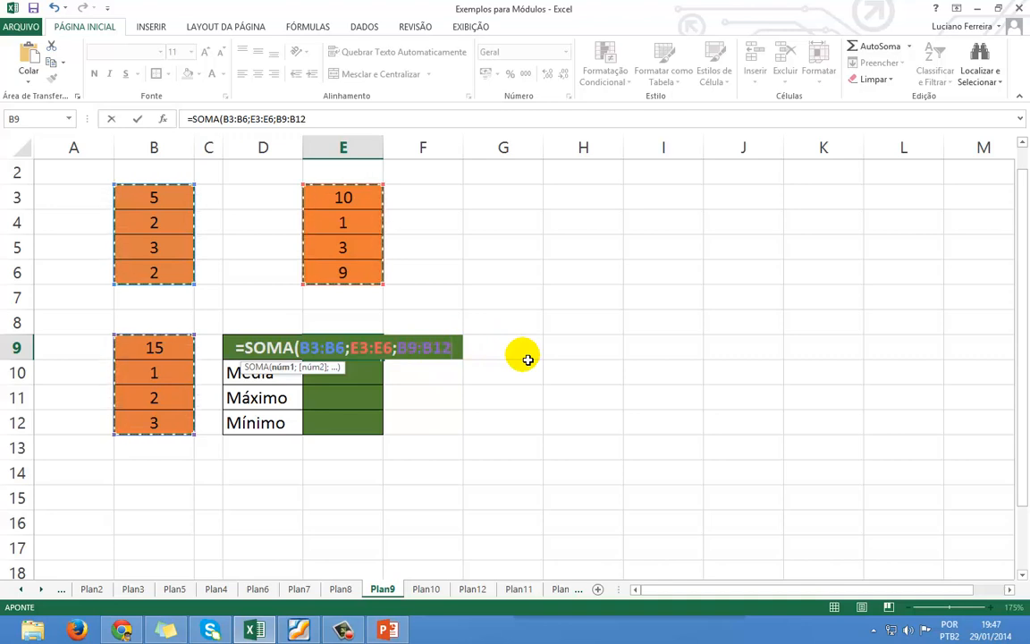
text())
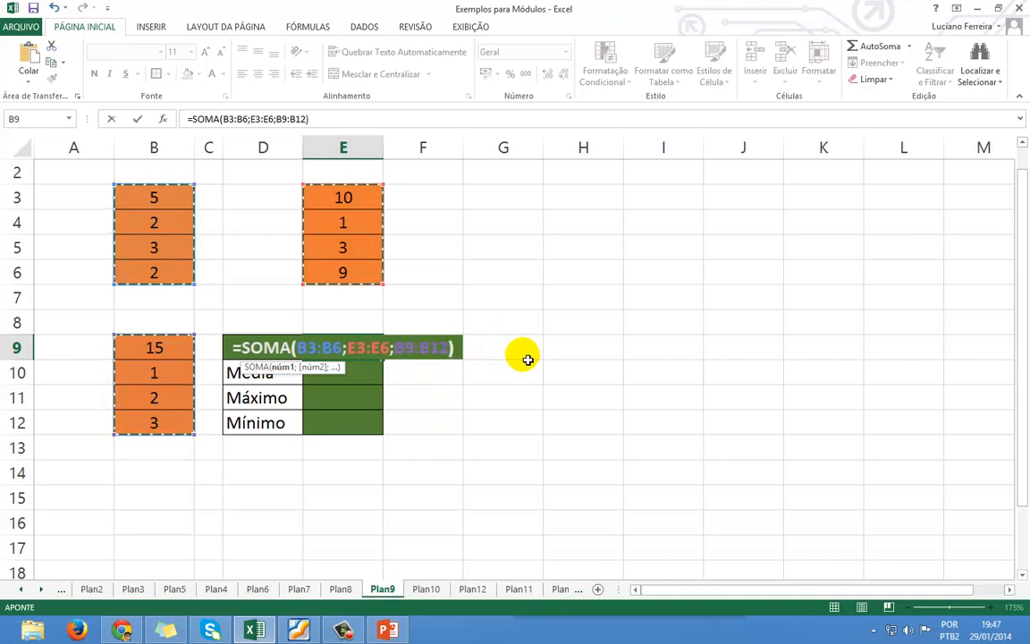
key(Return)
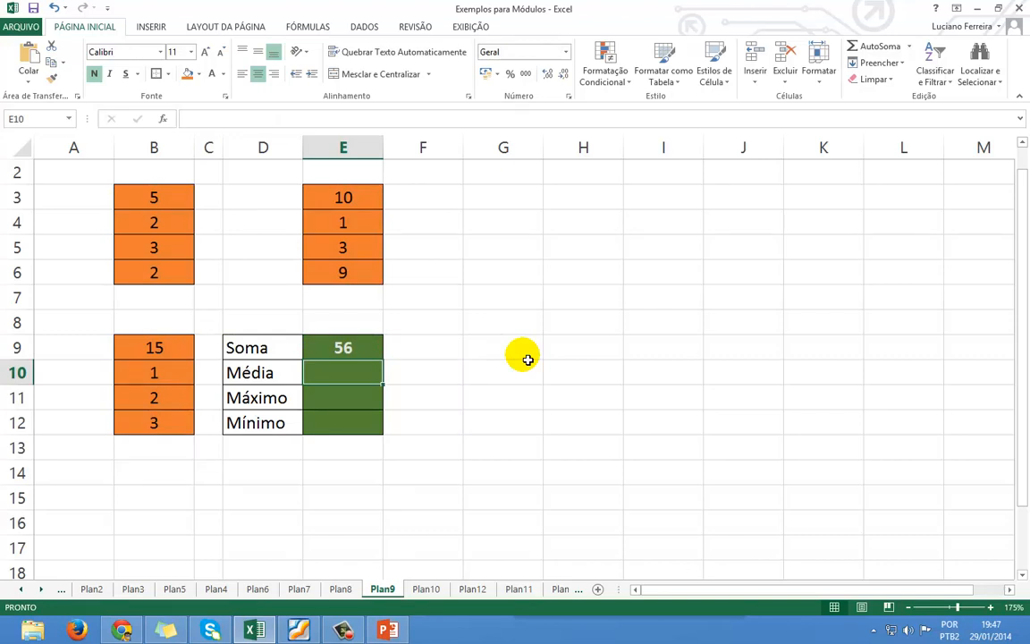
Enter =MÉDIA(B3:B6;E3:E6;B9:B12) in E10 so Média shows 4,66667.
text(=)
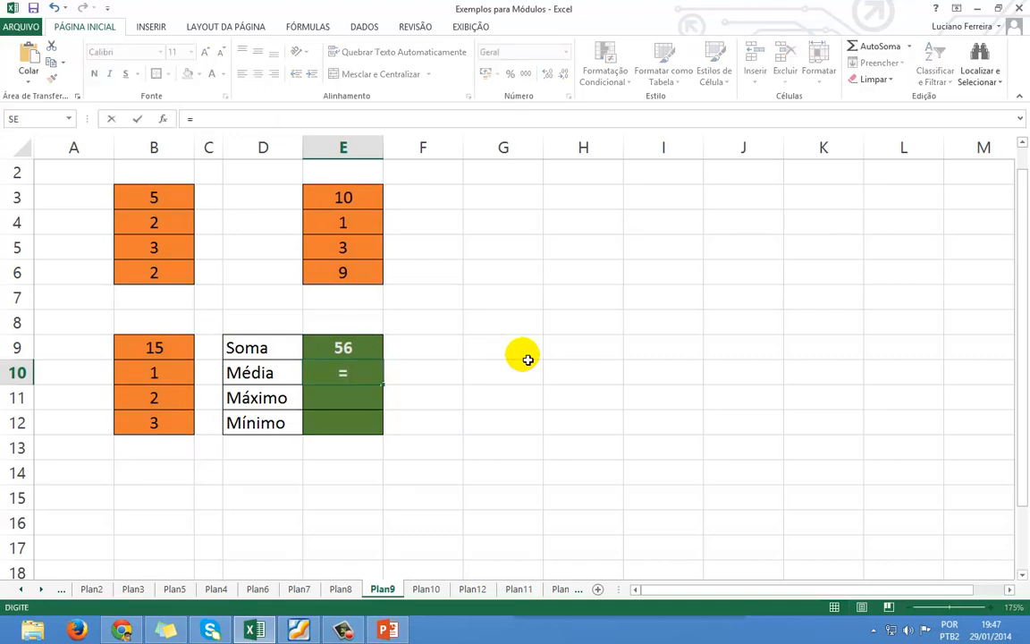
text(mé)
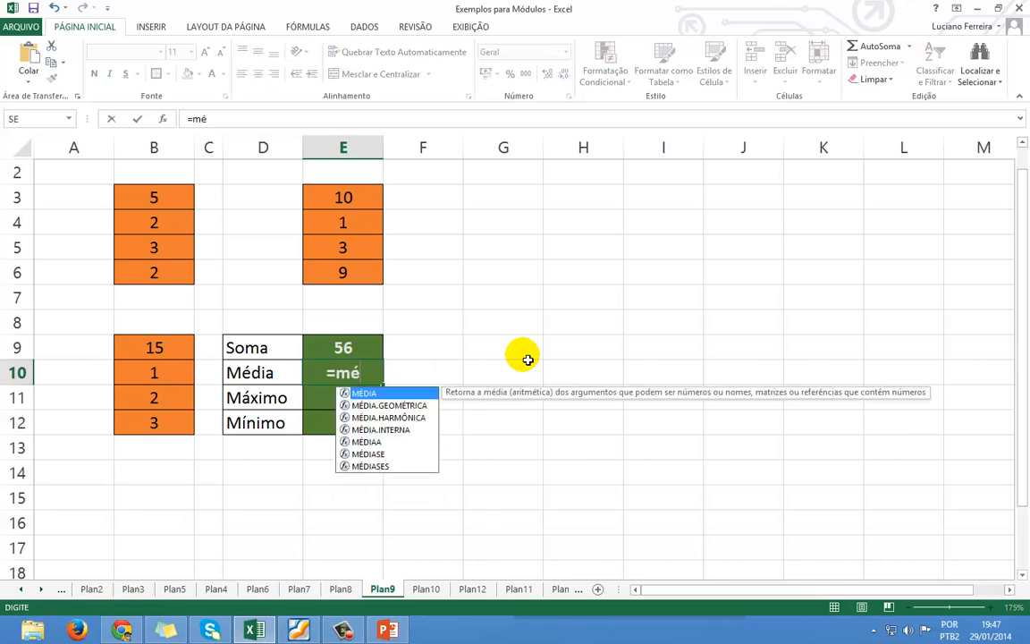
key(Tab)
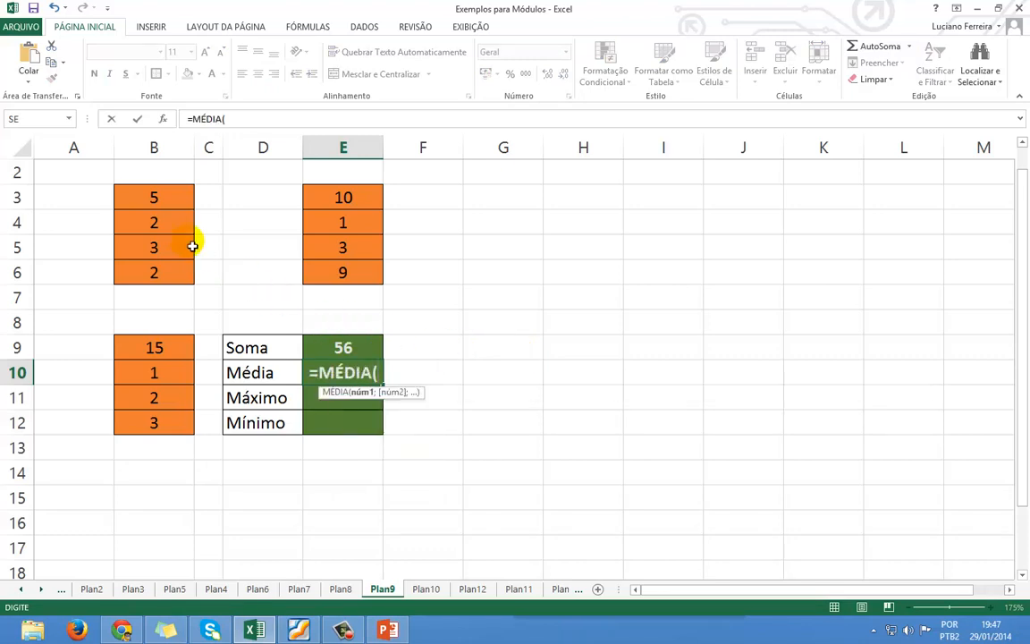
drag(177, 201, 164, 278)
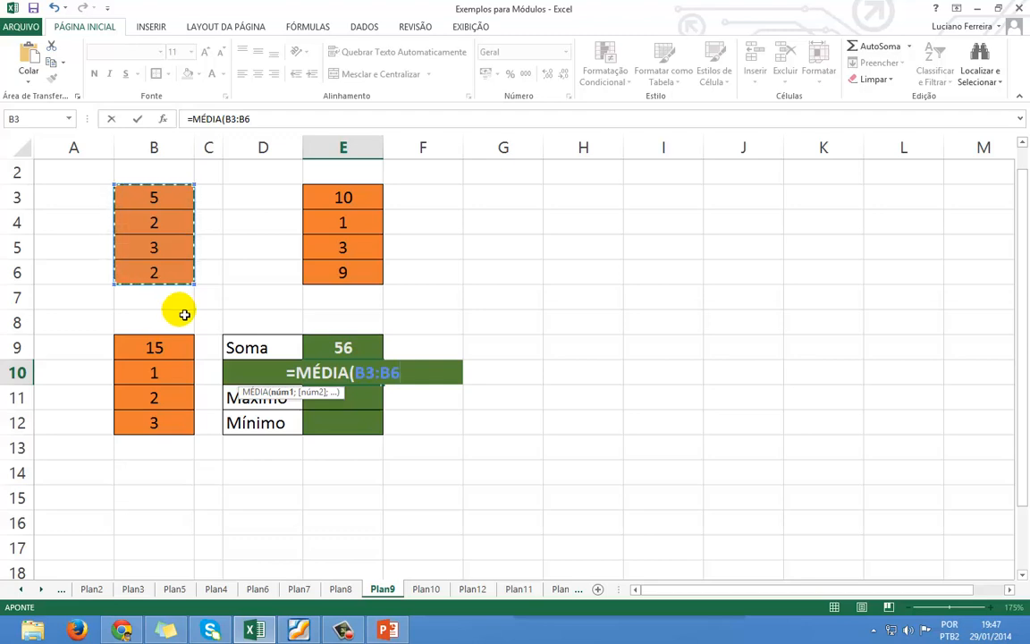
text(;)
click(355, 207)
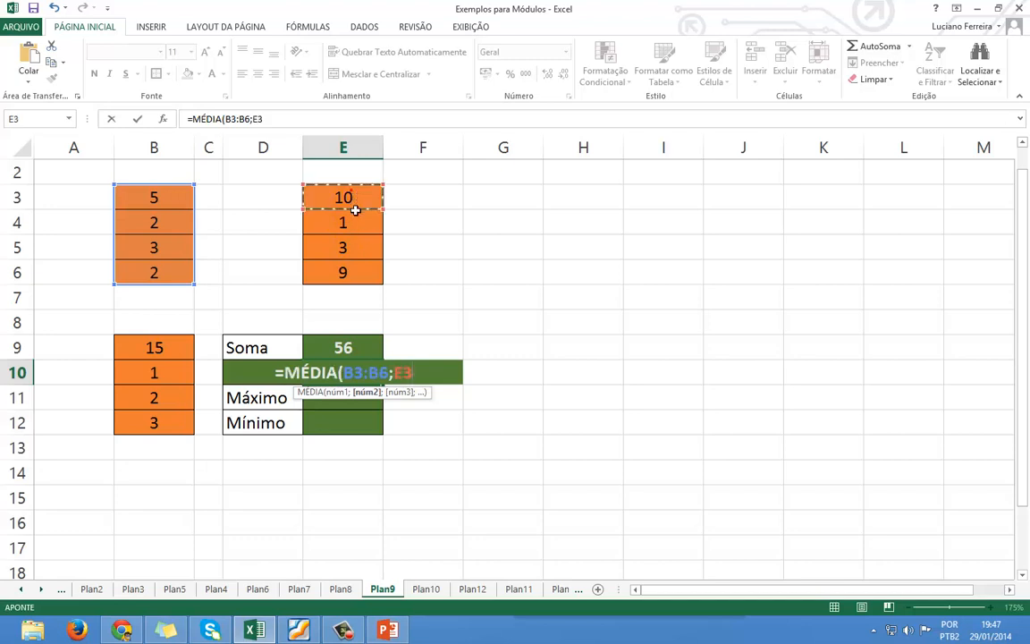
drag(355, 207, 345, 270)
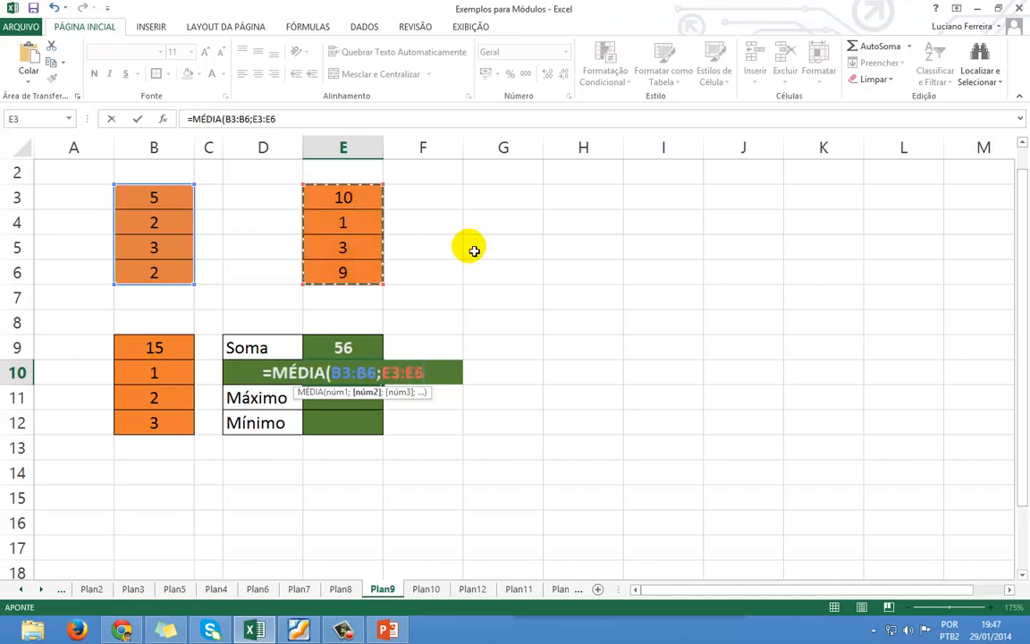
text(;)
drag(161, 347, 165, 420)
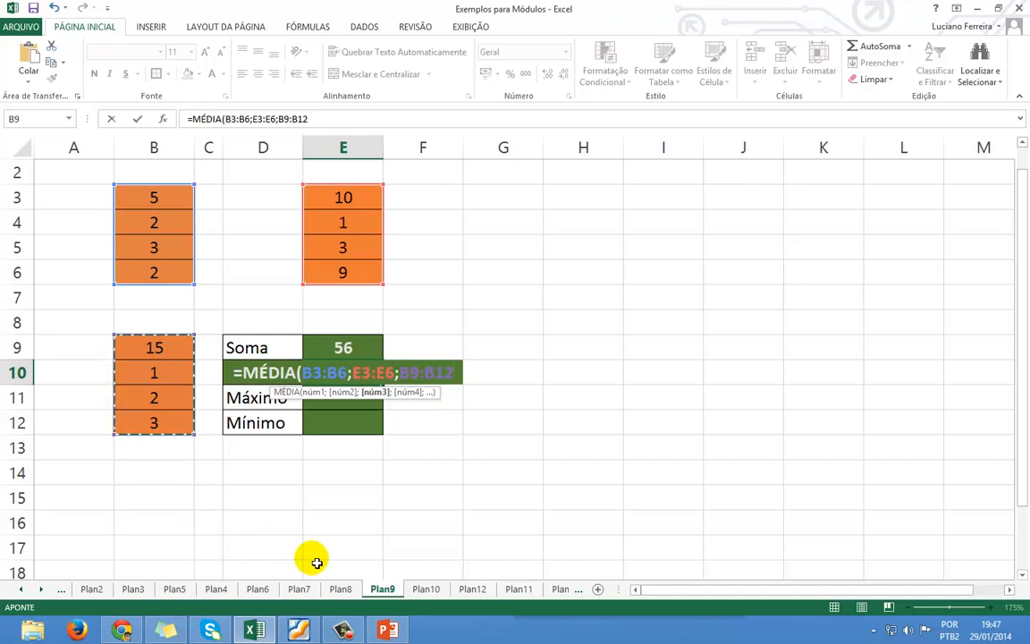
text())
key(Return)
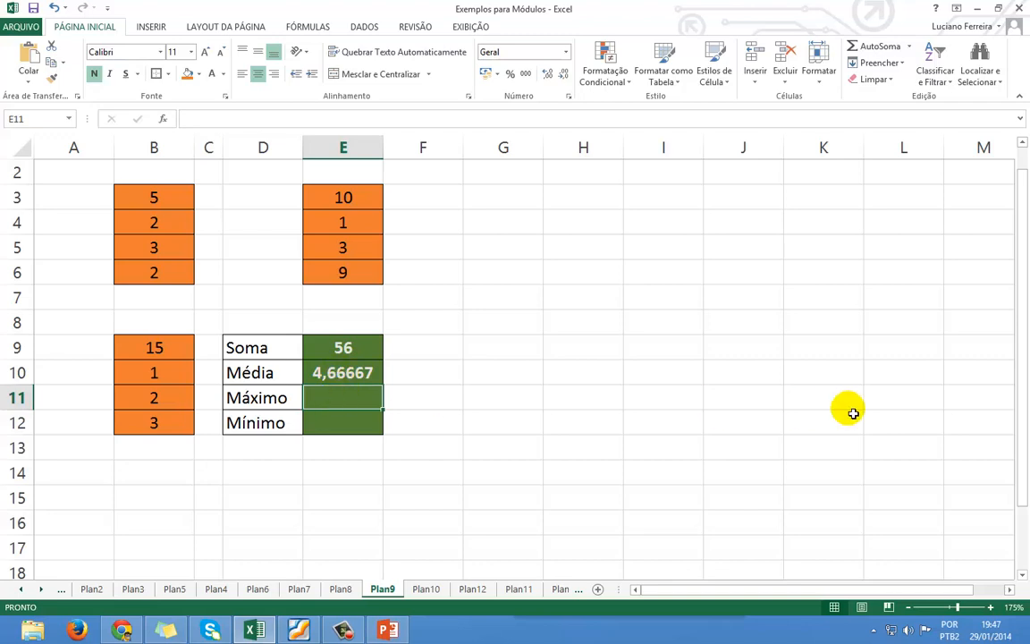
Enter =MÁXIMO(B3:B6;E3:E6;B9:B12) in E11 so Máximo shows 15.
text(=)
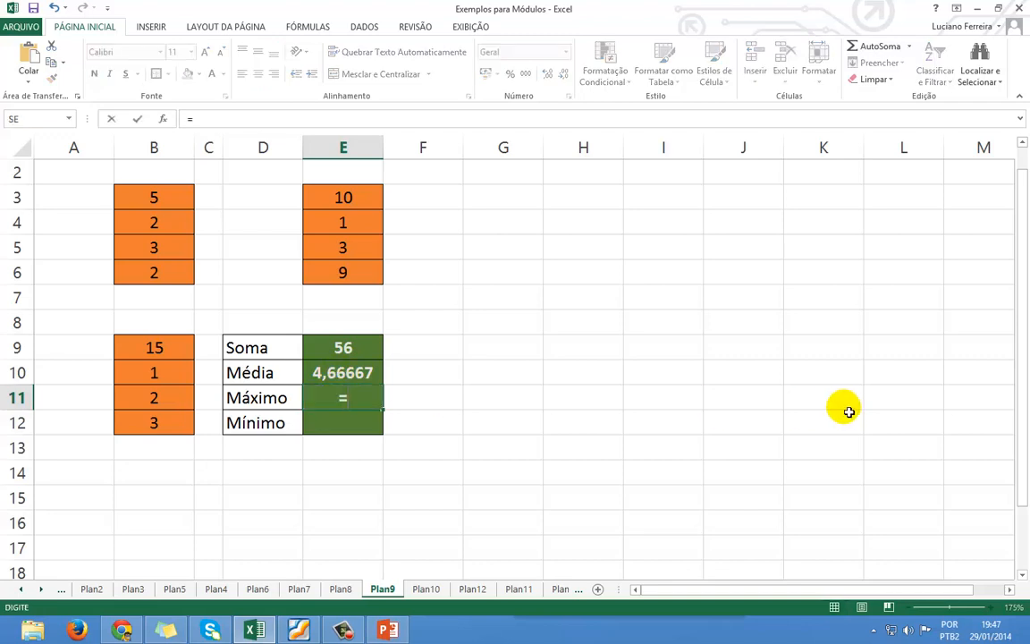
text(má)
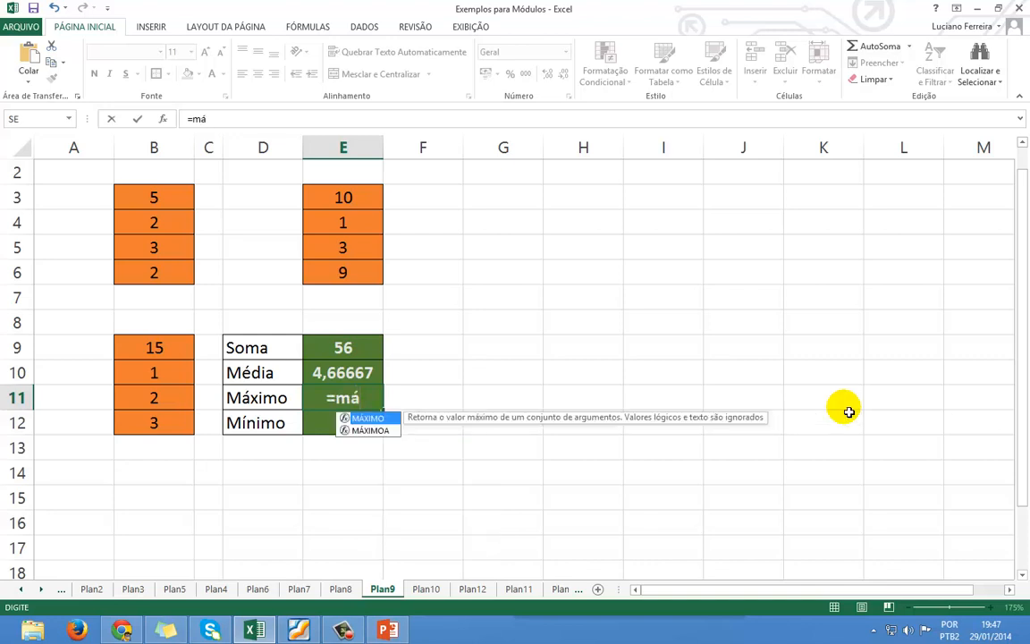
key(Tab)
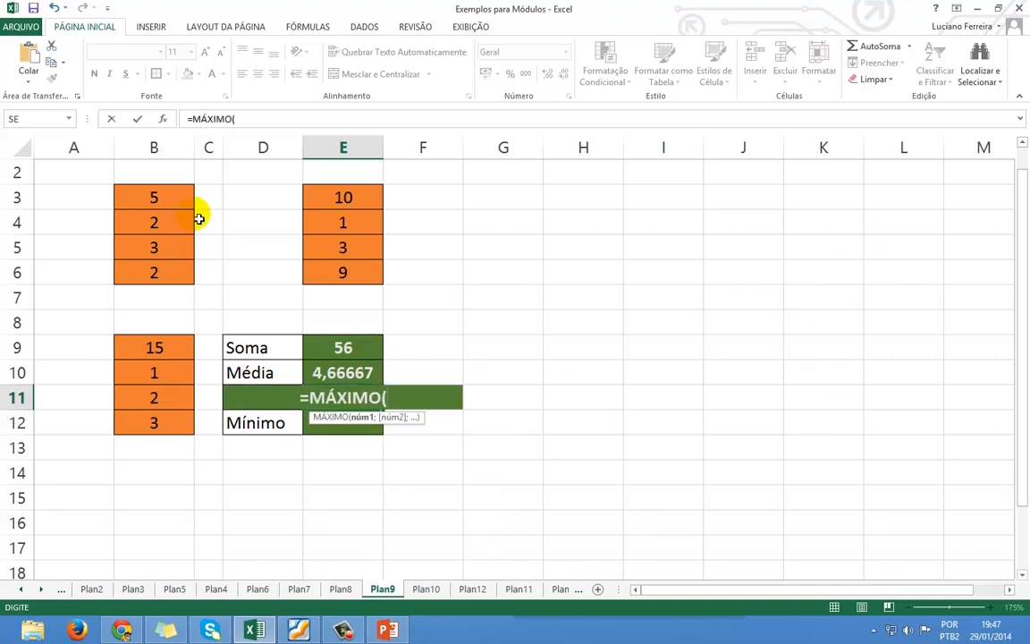
drag(190, 198, 168, 271)
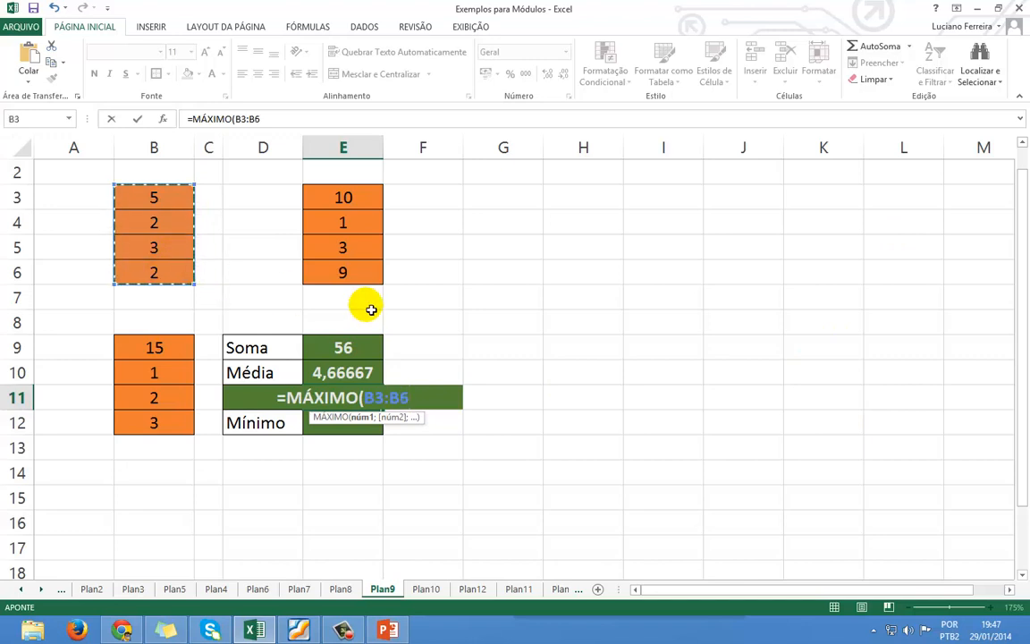
text(;)
drag(351, 198, 345, 271)
text(;)
drag(149, 349, 149, 427)
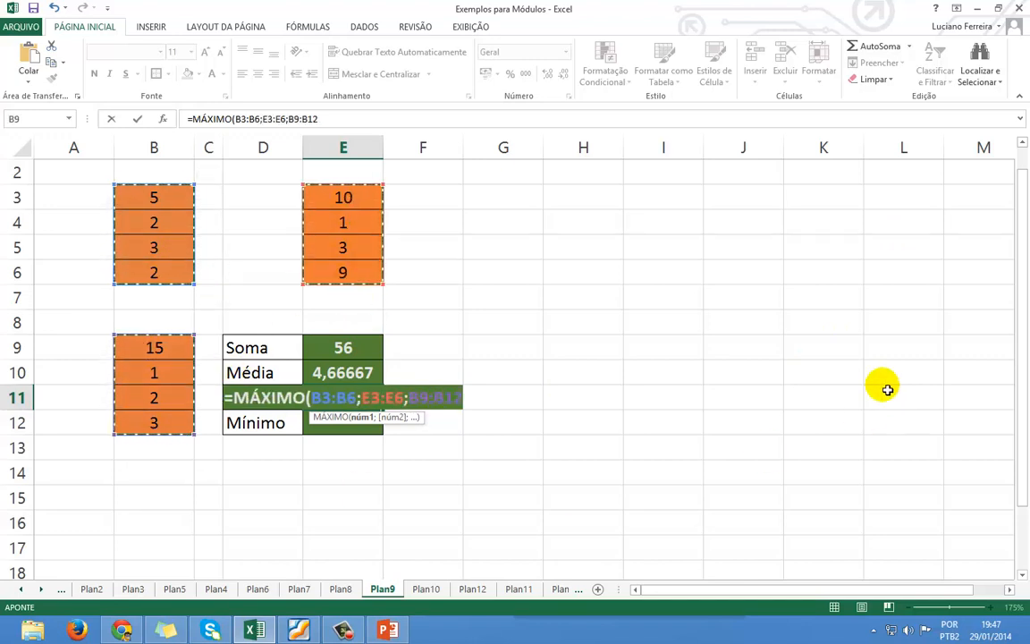
text())
key(Return)
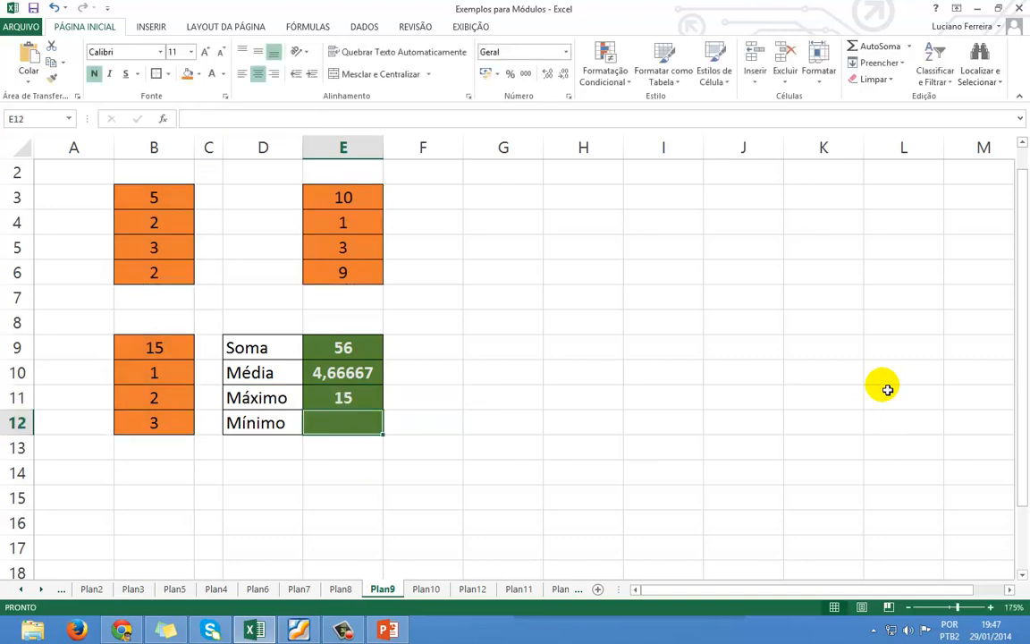
Enter =MÍNIMO(B3:B6;E3:E6;B9:B12) in E12 for the smallest value, 1.
text(=)
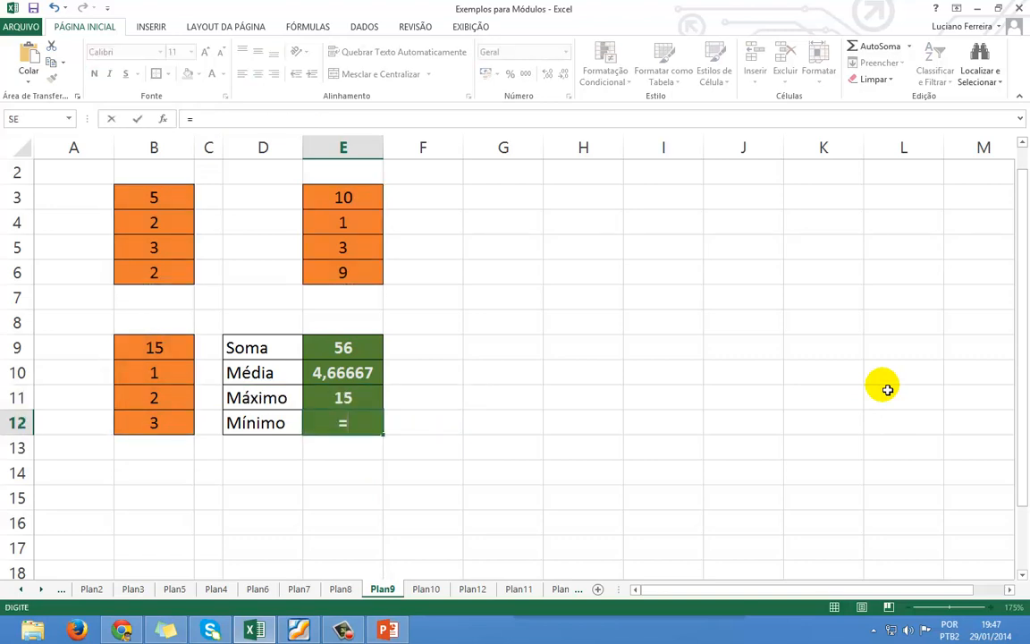
text(mí)
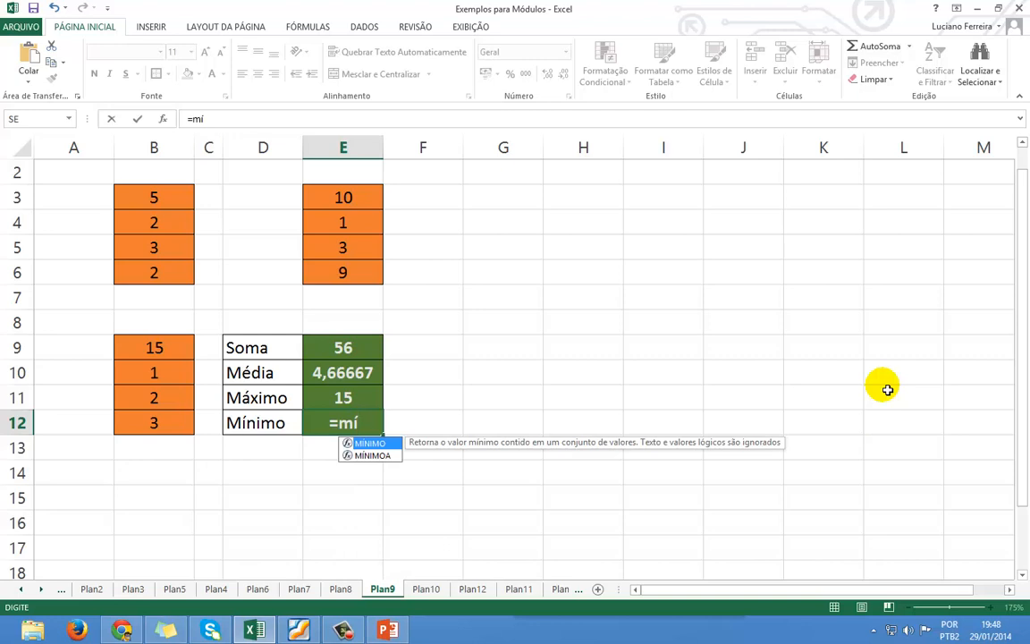
key(Tab)
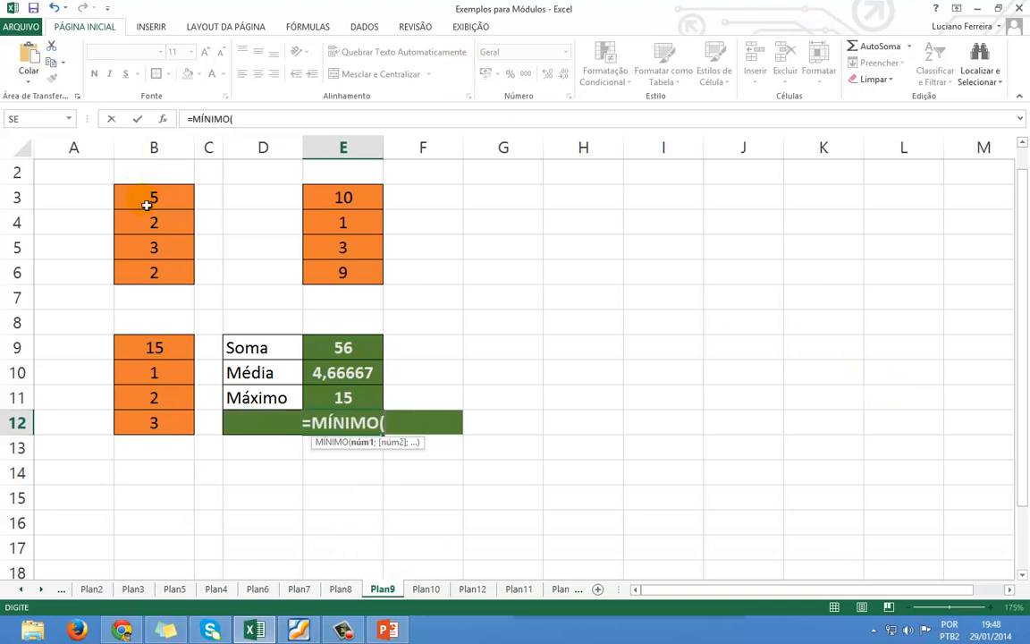
drag(143, 198, 145, 277)
text(;)
drag(340, 197, 345, 270)
text(;)
drag(152, 351, 153, 423)
text())
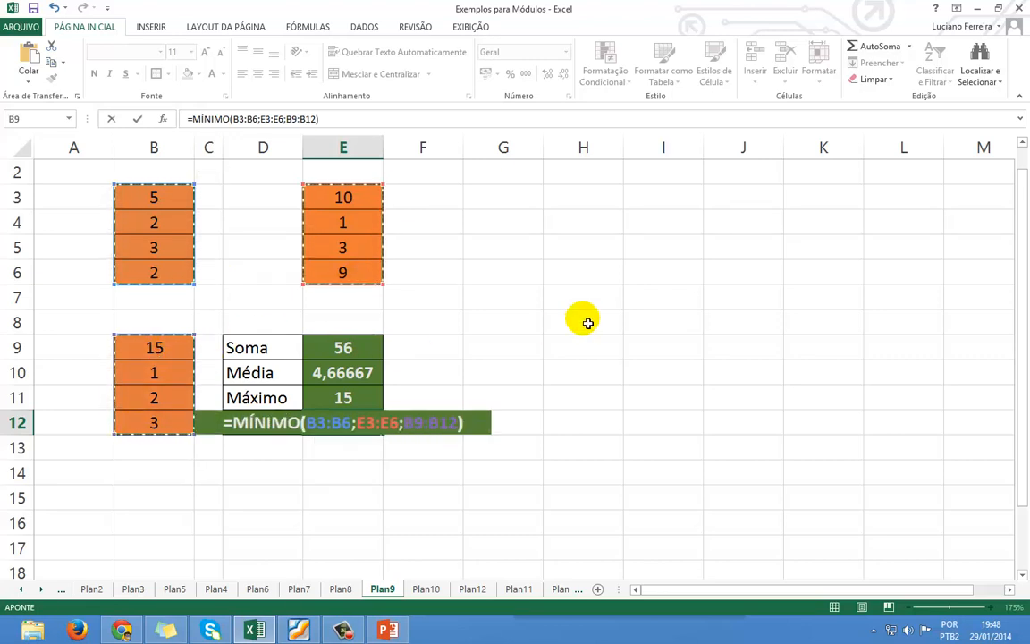
key(Return)
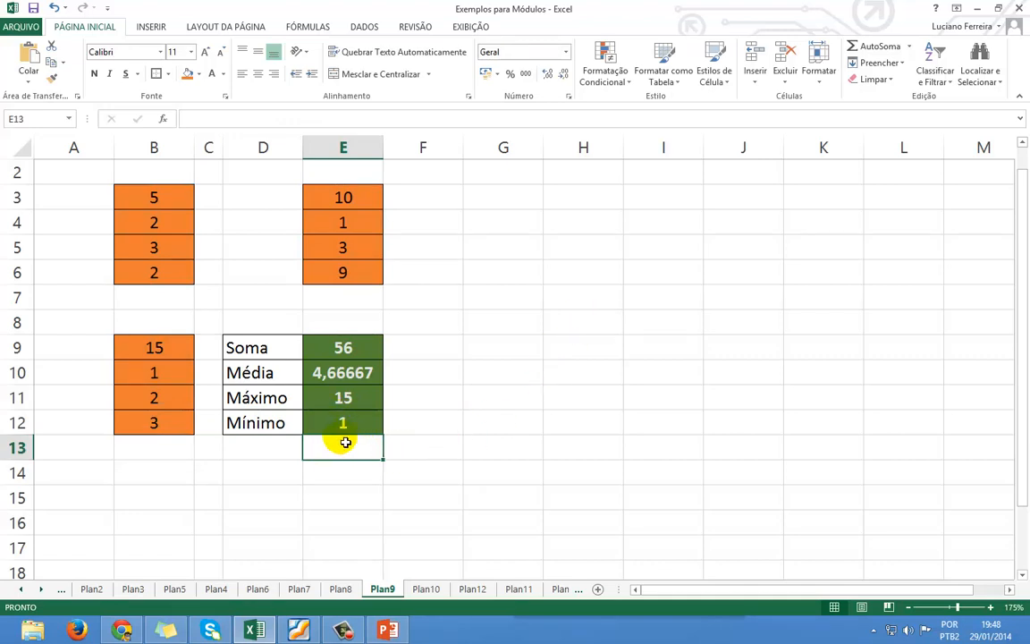
click(343, 398)
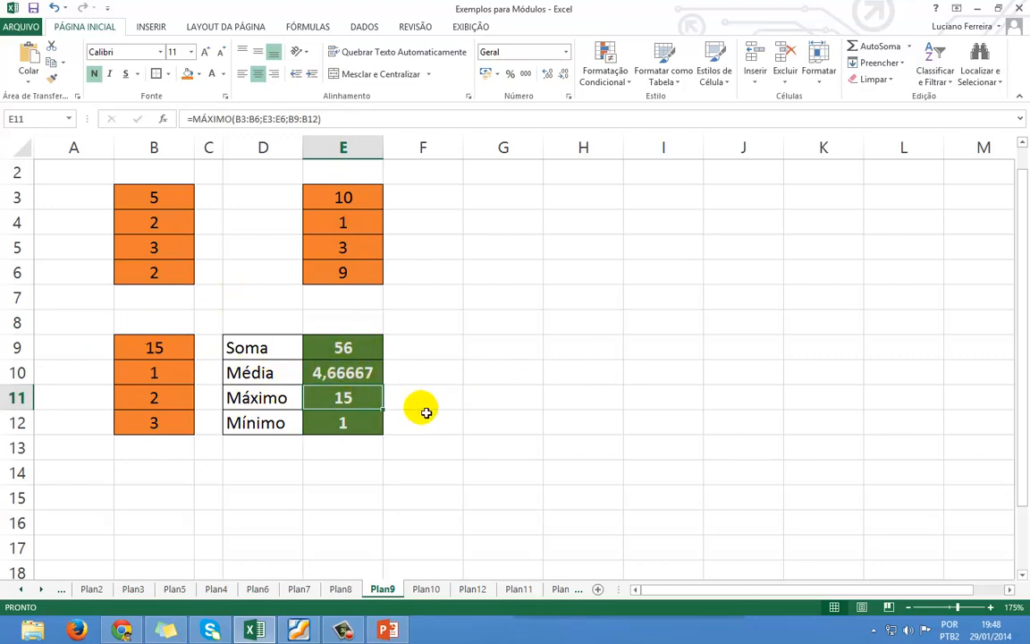
click(342, 373)
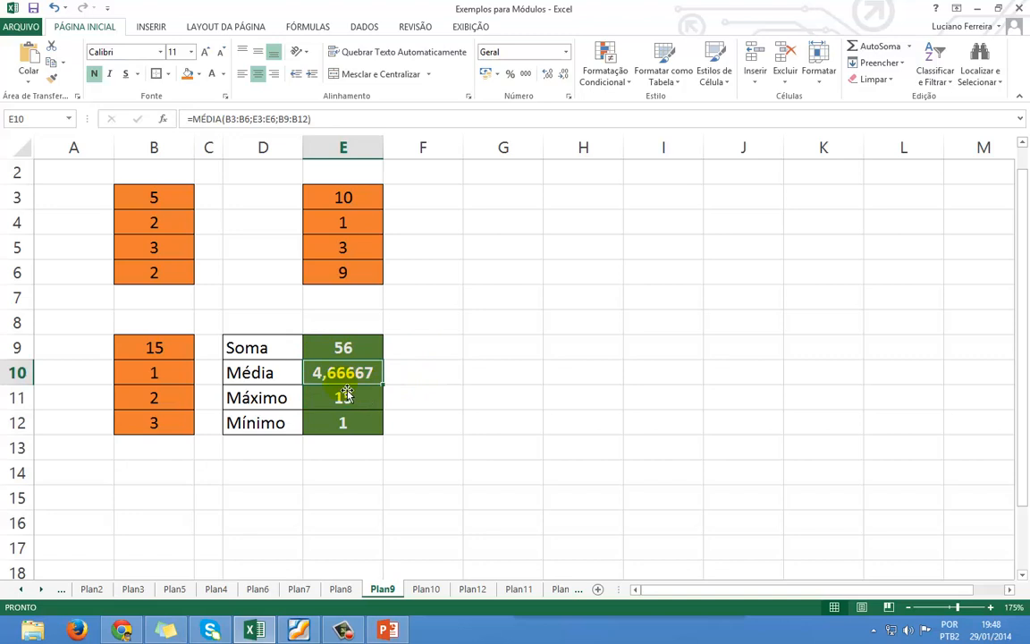
Reduce Média's decimal places until it displays 4,7, then select the Soma cell.
click(565, 76)
click(565, 76)
click(565, 76)
click(565, 76)
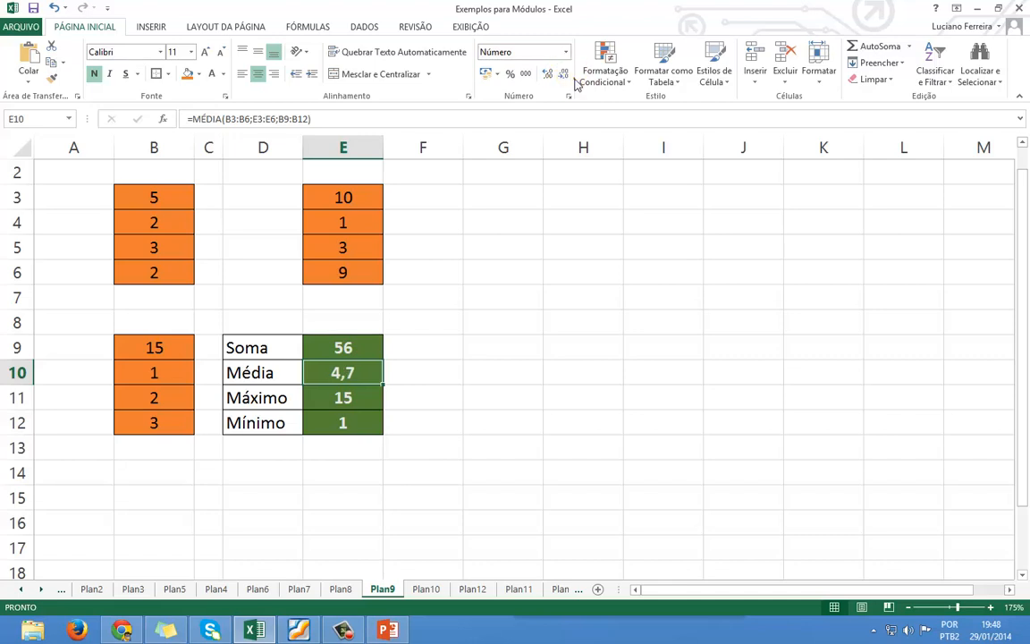
click(566, 76)
click(548, 76)
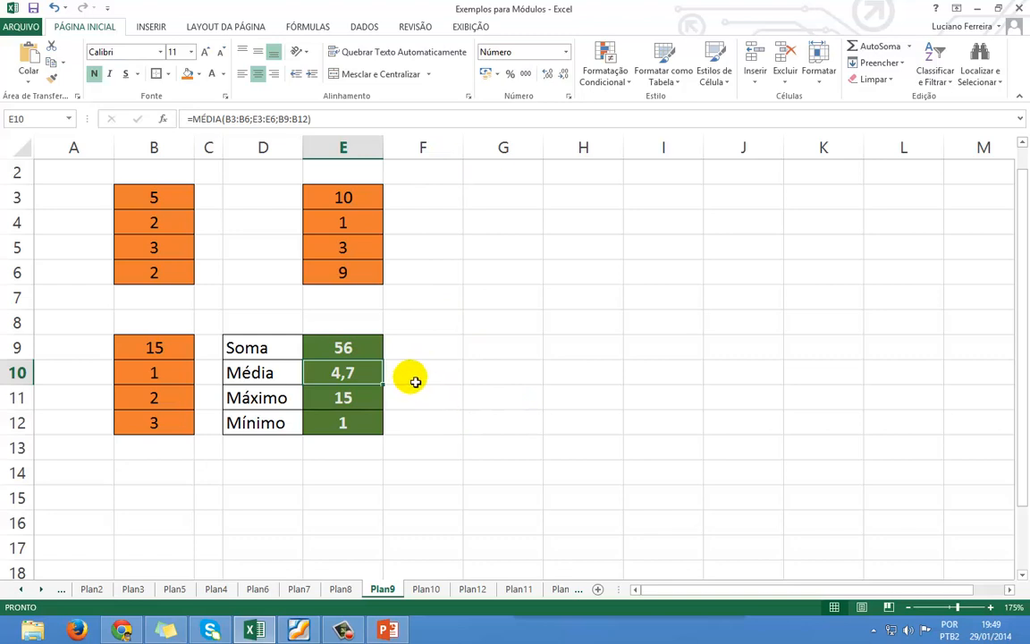
click(346, 353)
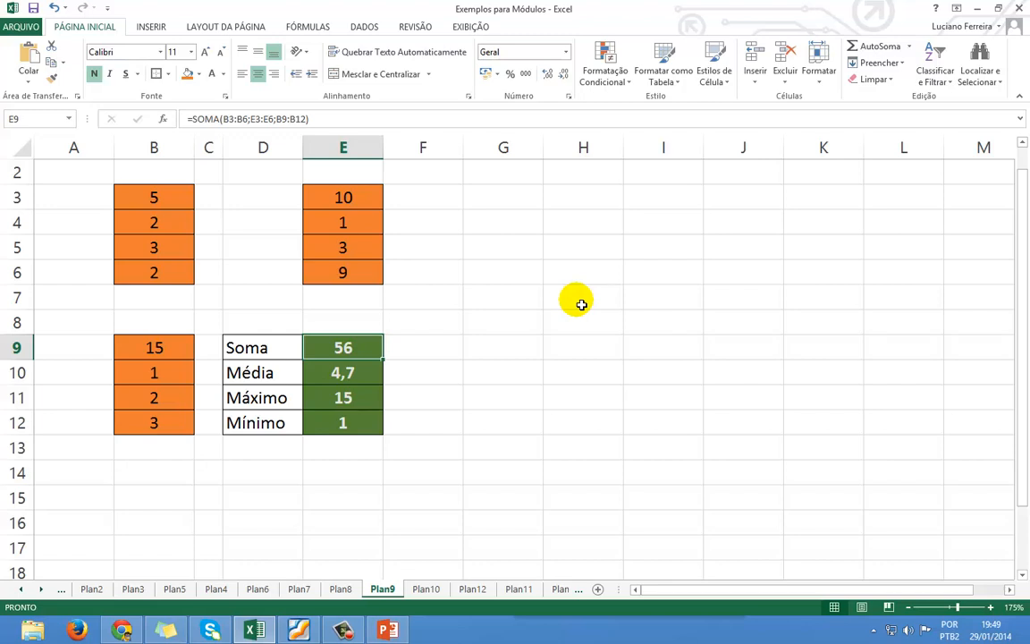
Clear E9 and start a new SOMA formula adding cells B3 and B6.
key(Delete)
text(=)
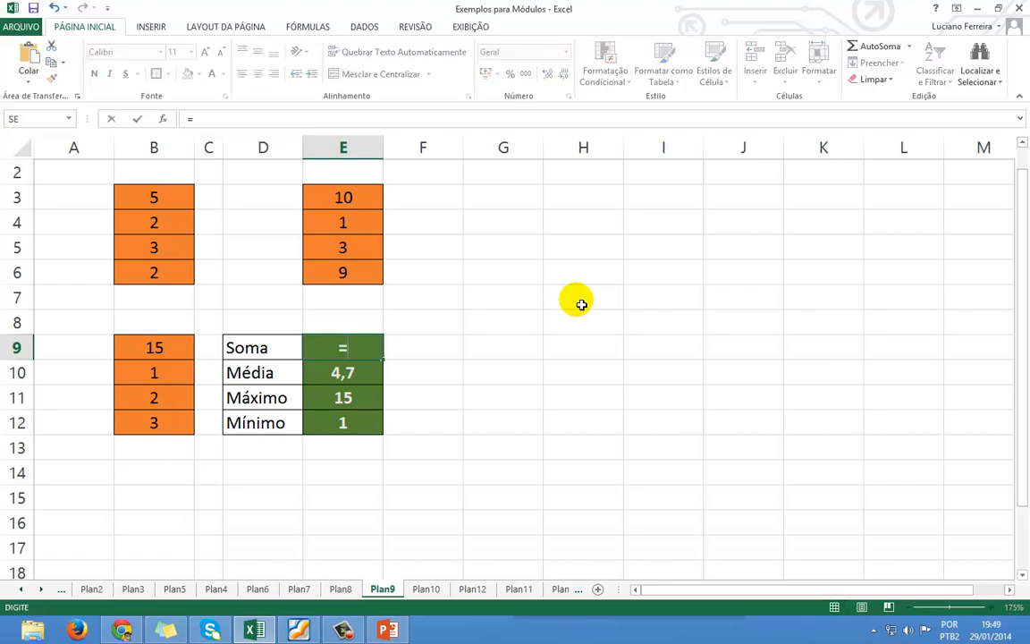
text(somar)
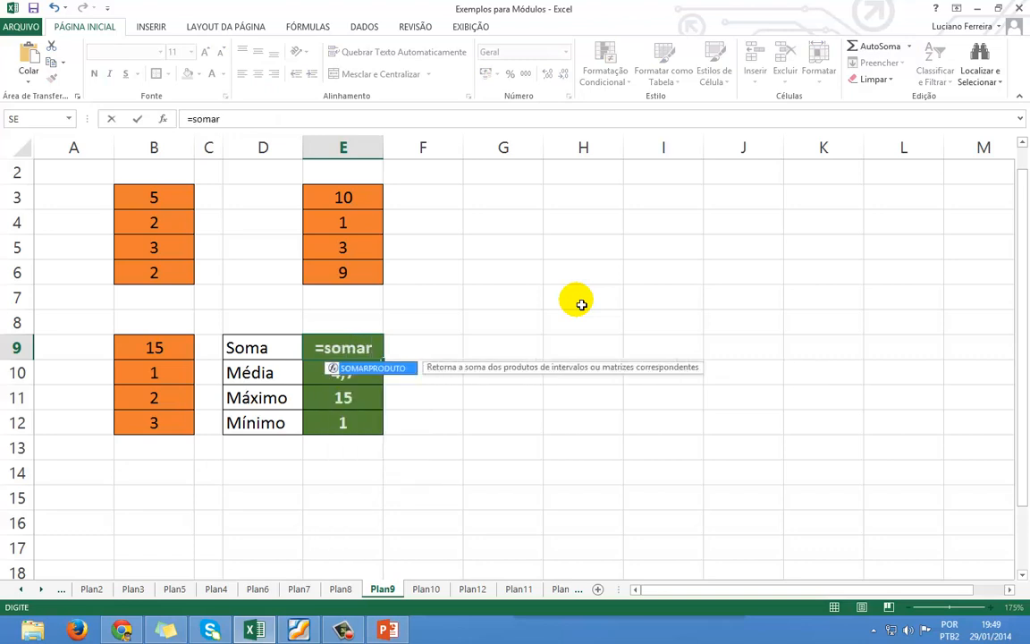
key(BackSpace)
key(Tab)
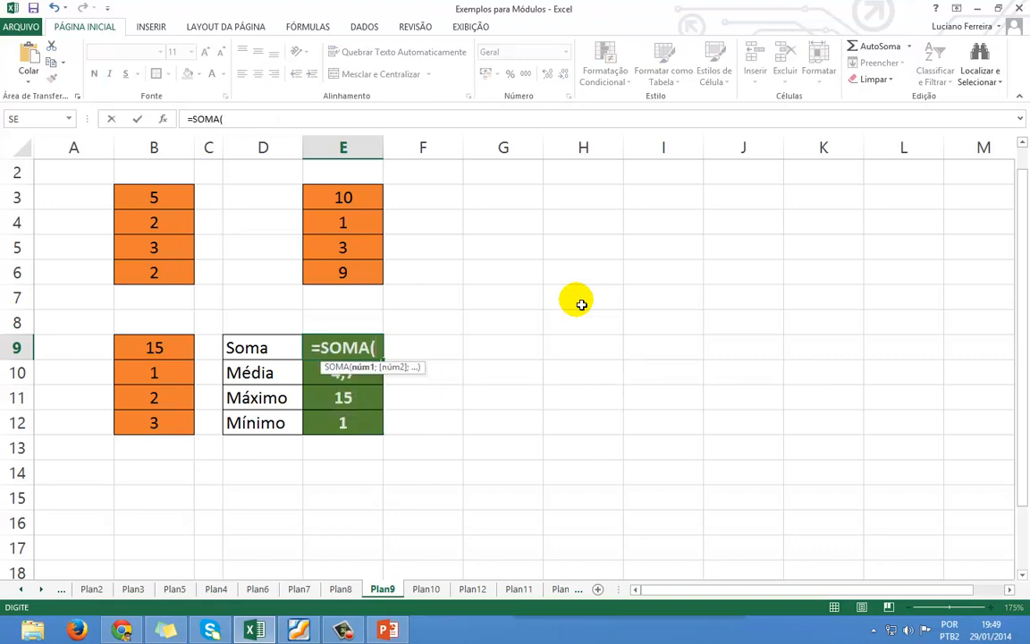
click(149, 200)
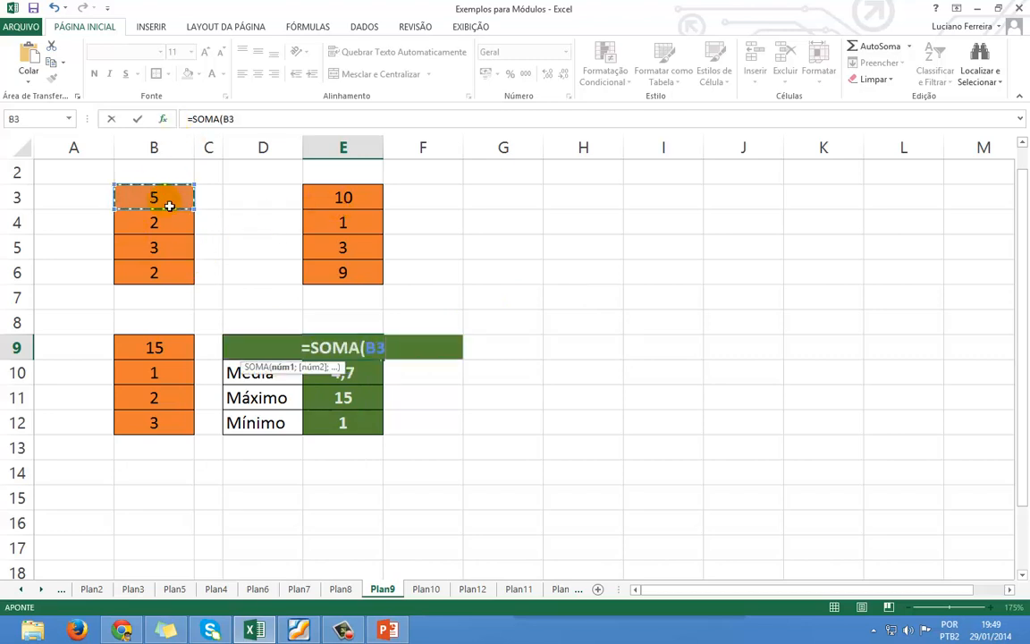
text(;)
click(158, 277)
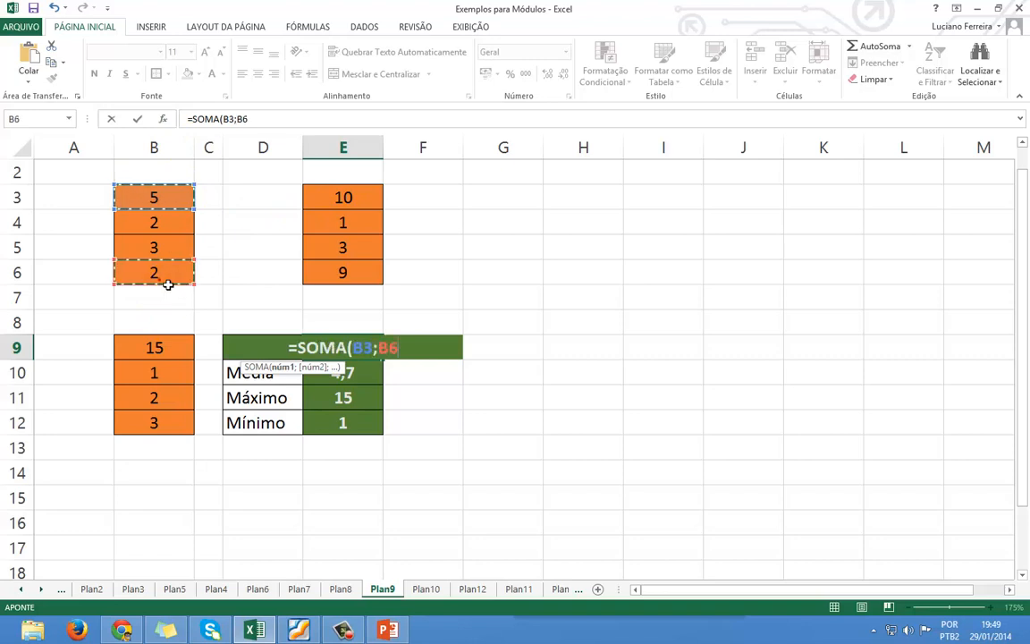
Add E3, E6, B9 and B12 to the sum and close it, giving 44.
click(350, 198)
text(;)
click(350, 199)
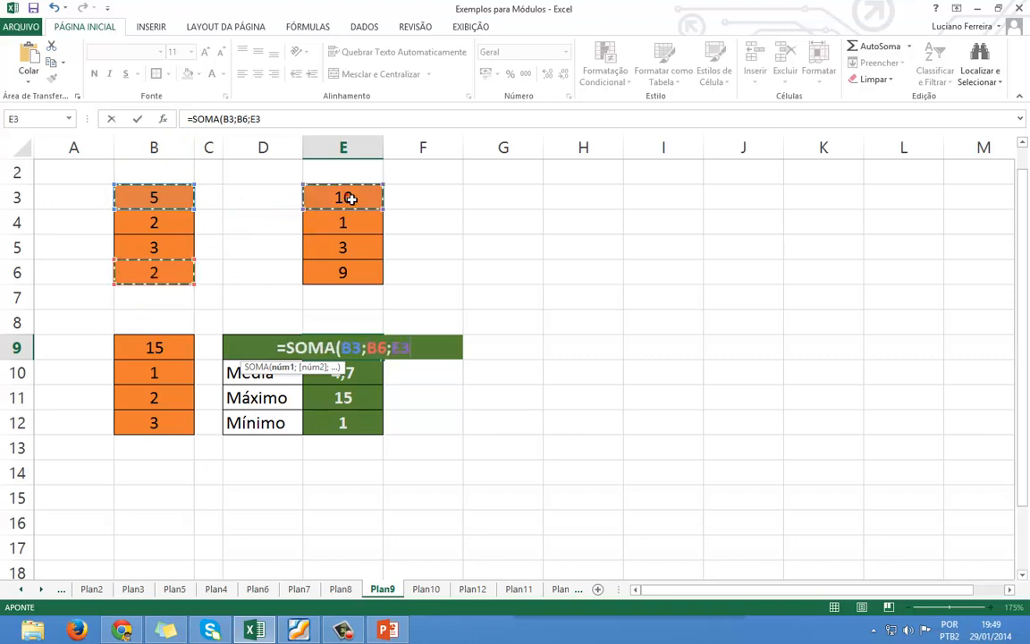
text(;)
click(341, 273)
text(;)
click(146, 356)
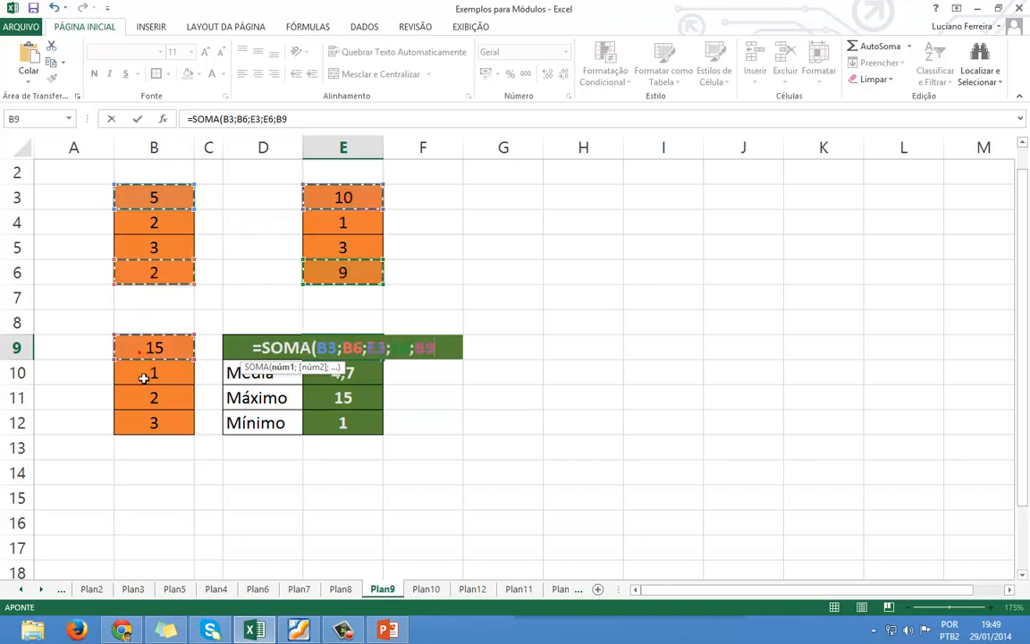
text(;)
click(157, 424)
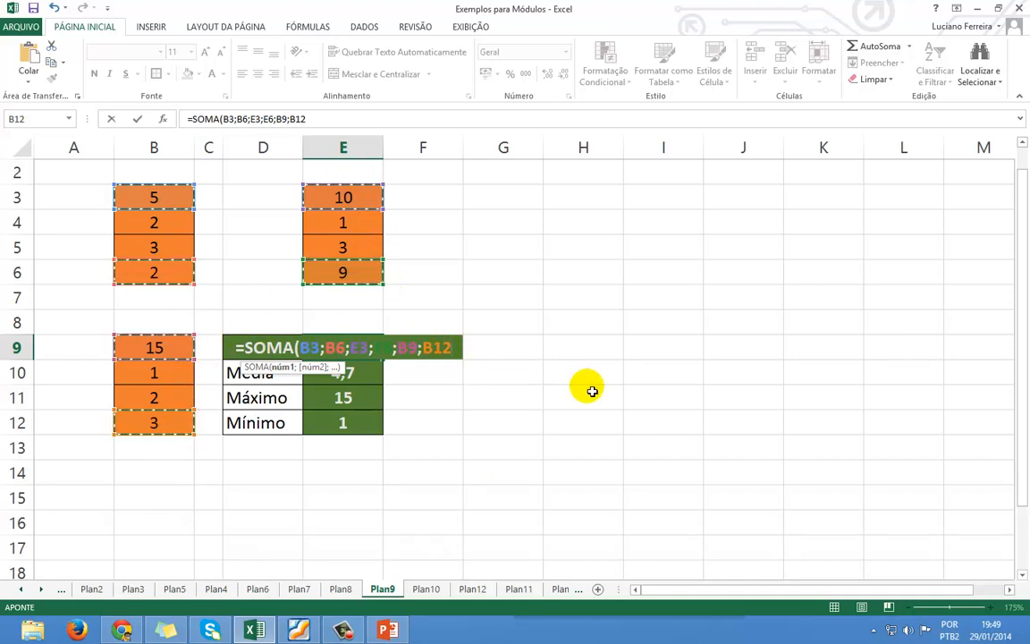
text())
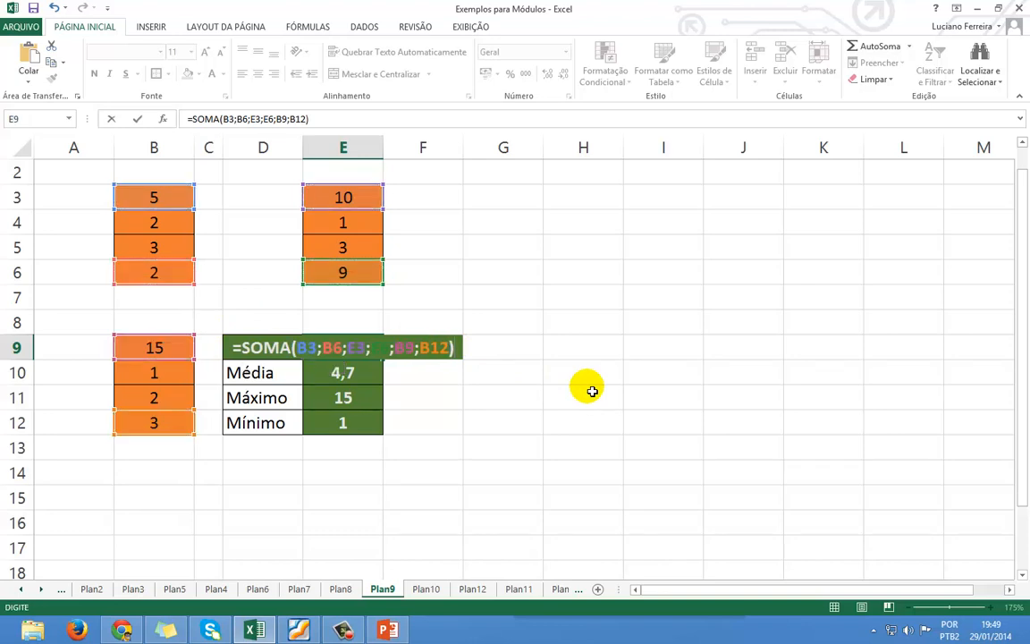
key(Return)
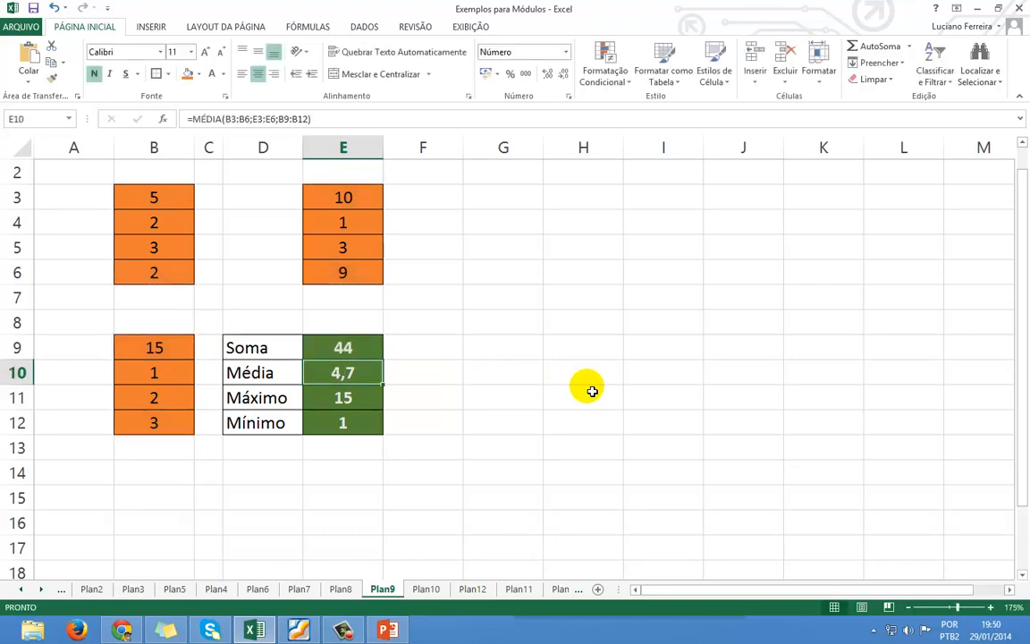